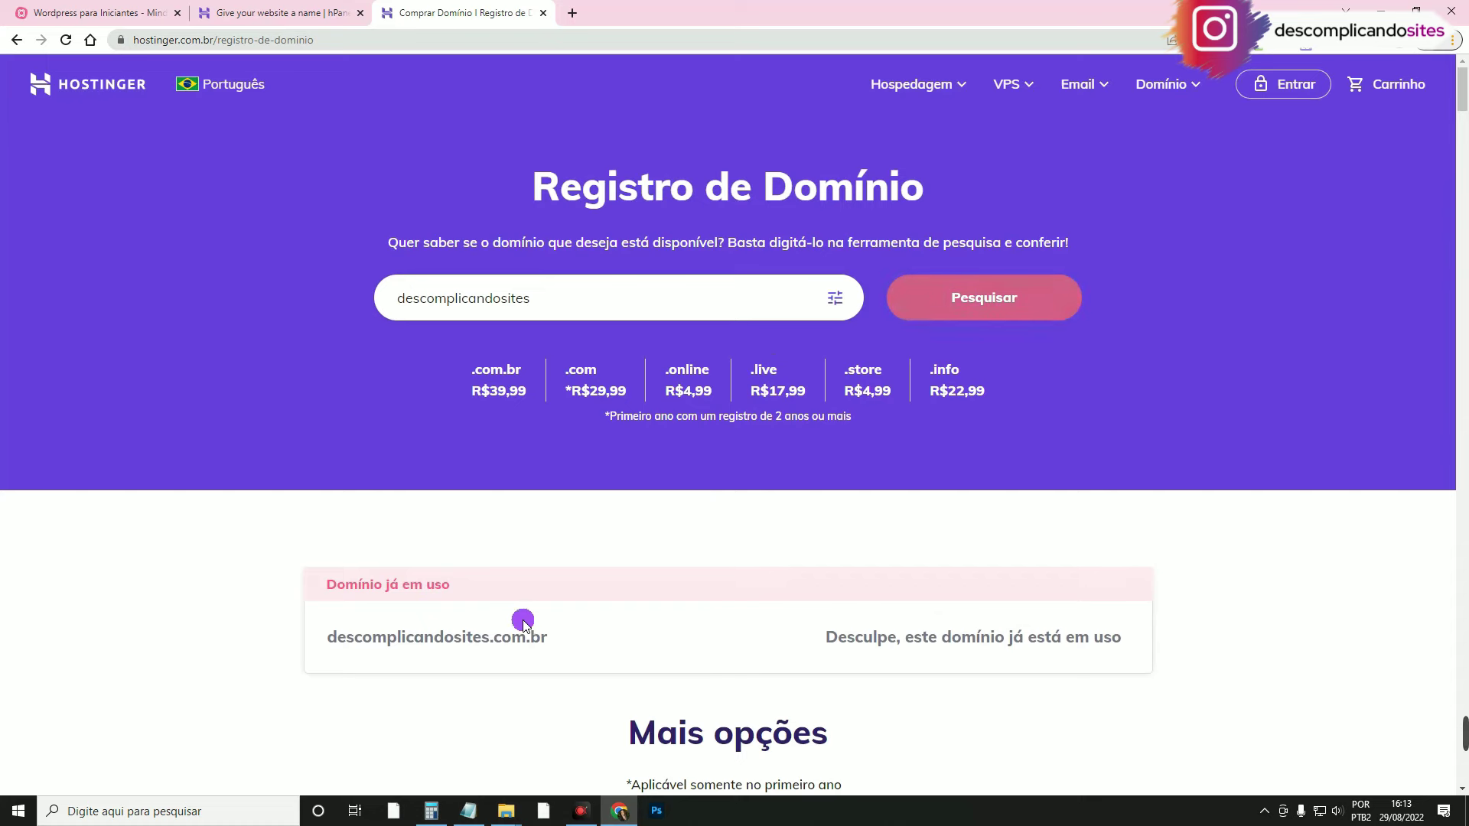
pyautogui.scroll(-3, 361, 600)
pyautogui.moveTo(341, 417); pyautogui.dragTo(544, 415)
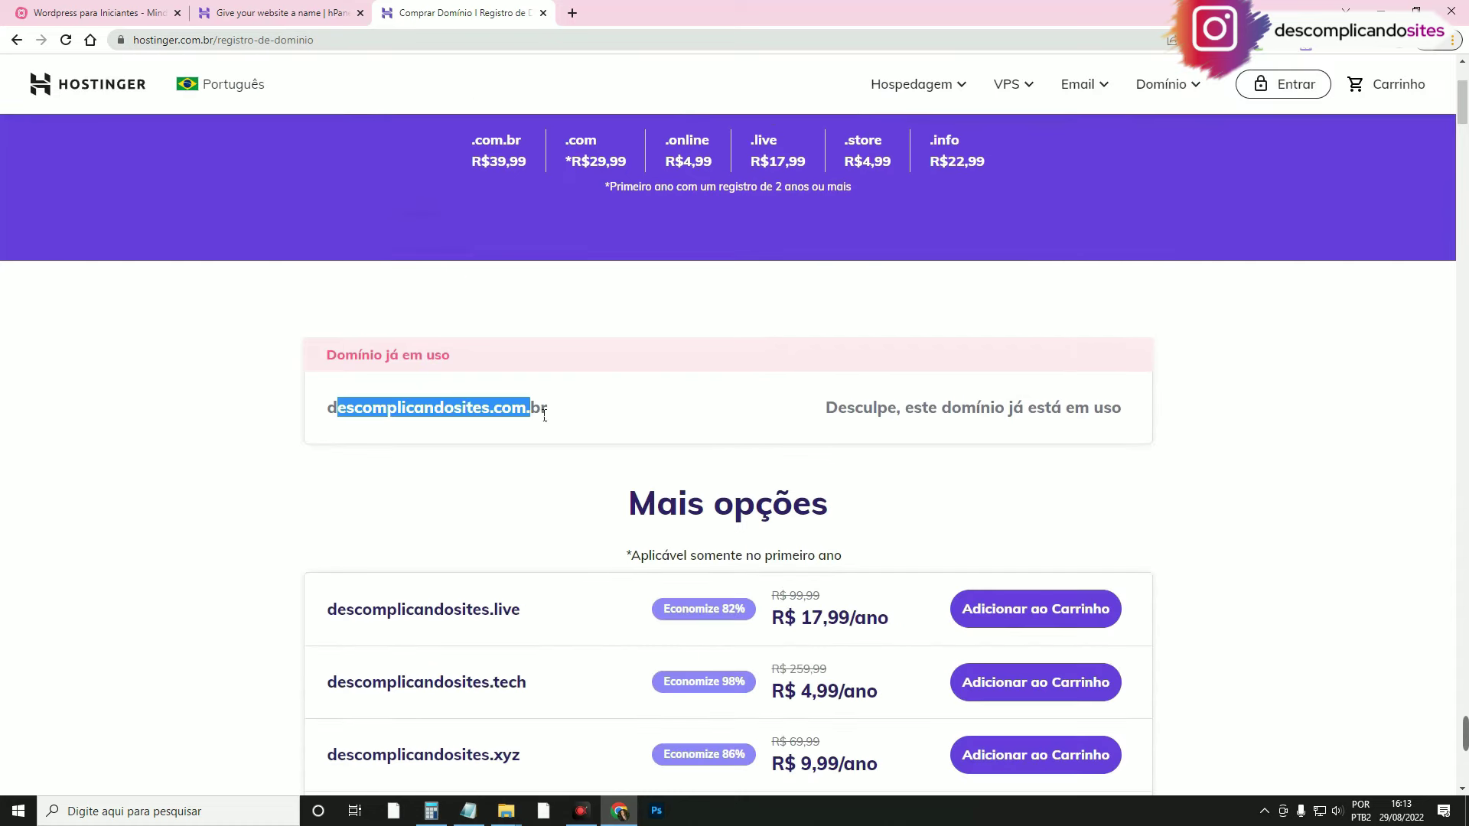
pyautogui.click(570, 417)
pyautogui.scroll(-1, 570, 417)
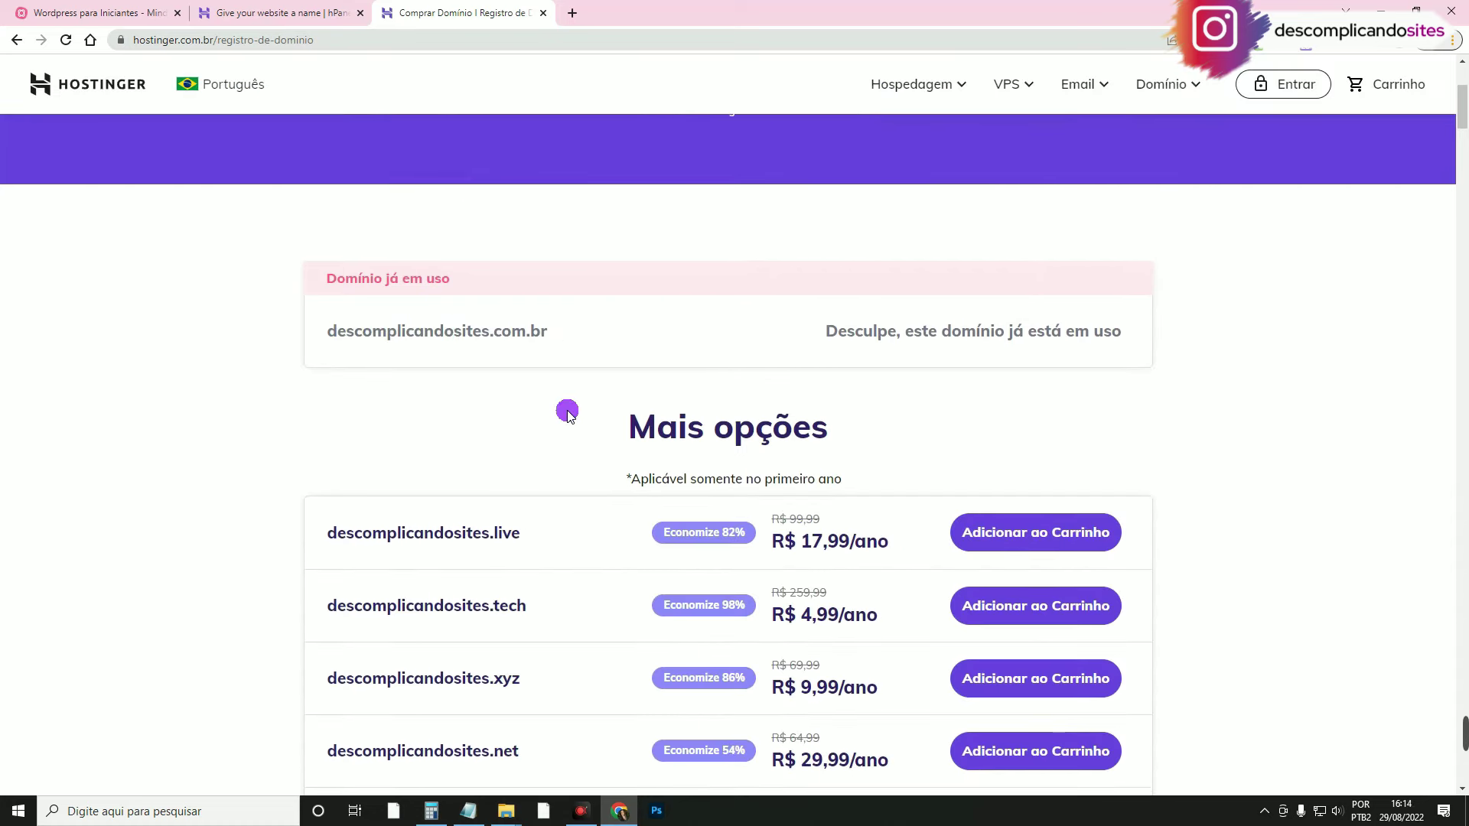
pyautogui.scroll(-6, 567, 413)
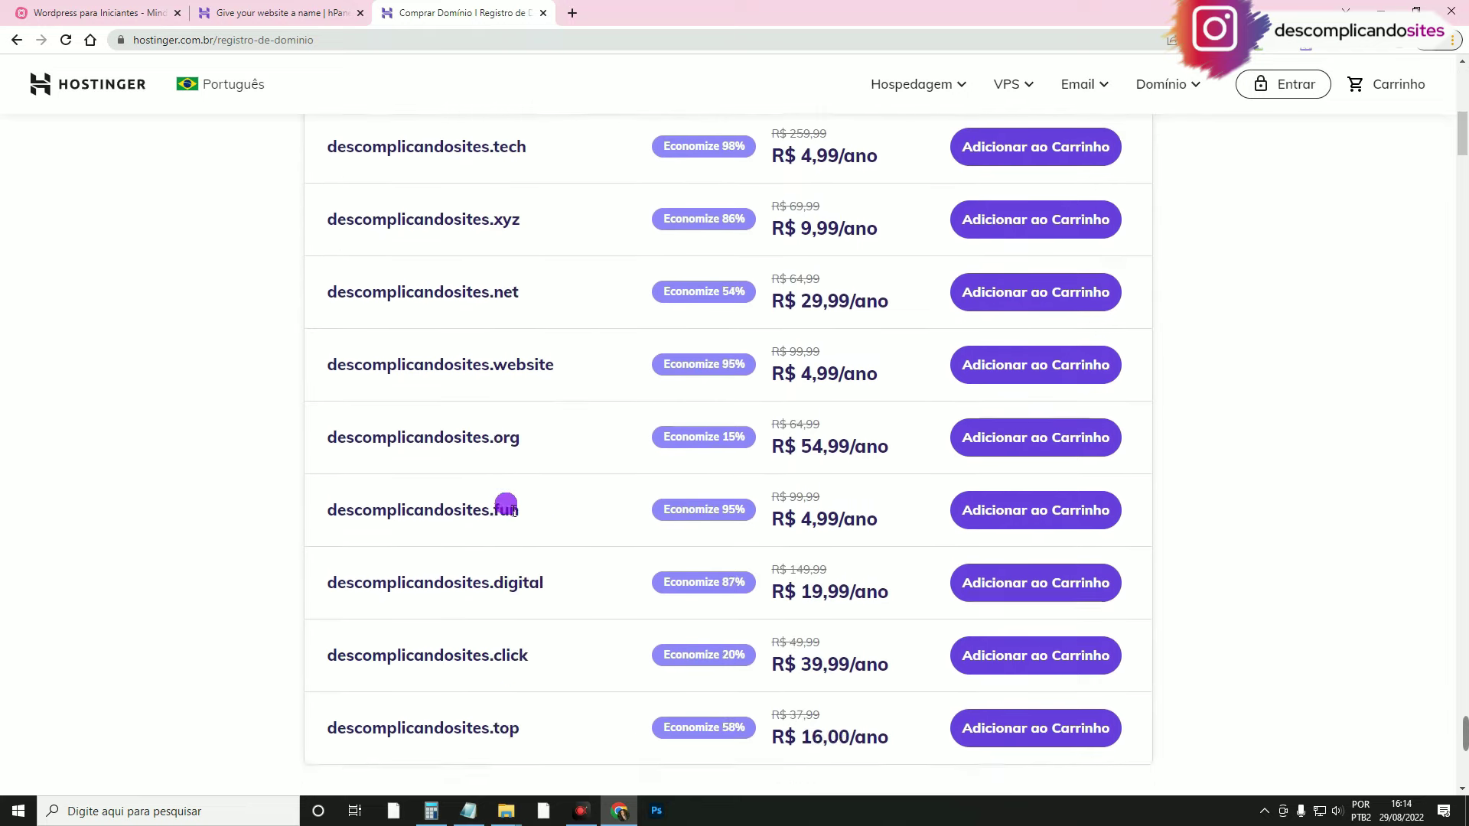
pyautogui.scroll(8, 520, 497)
pyautogui.moveTo(557, 486); pyautogui.dragTo(352, 482)
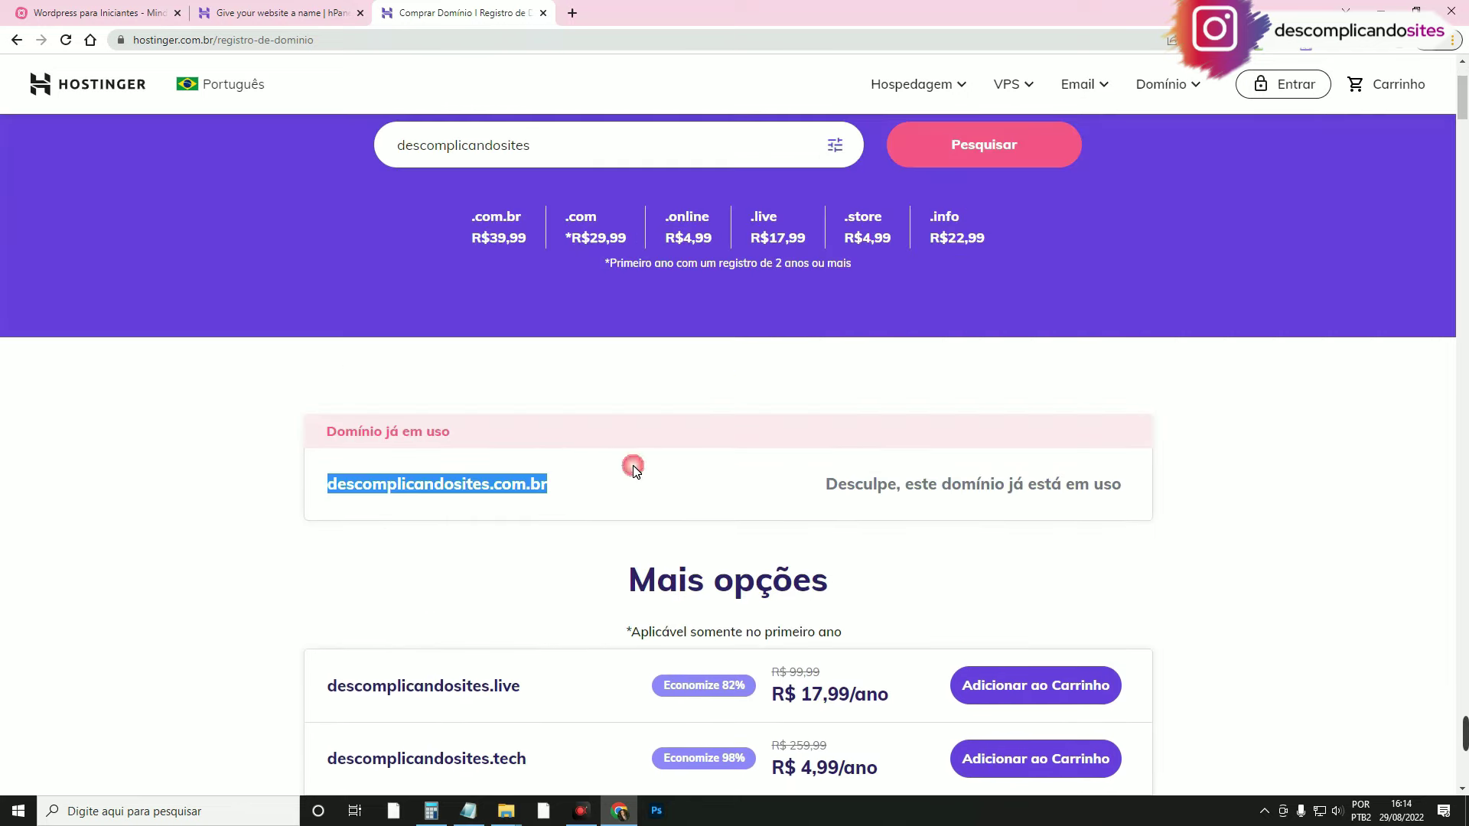
pyautogui.scroll(2, 612, 421)
pyautogui.click(583, 302)
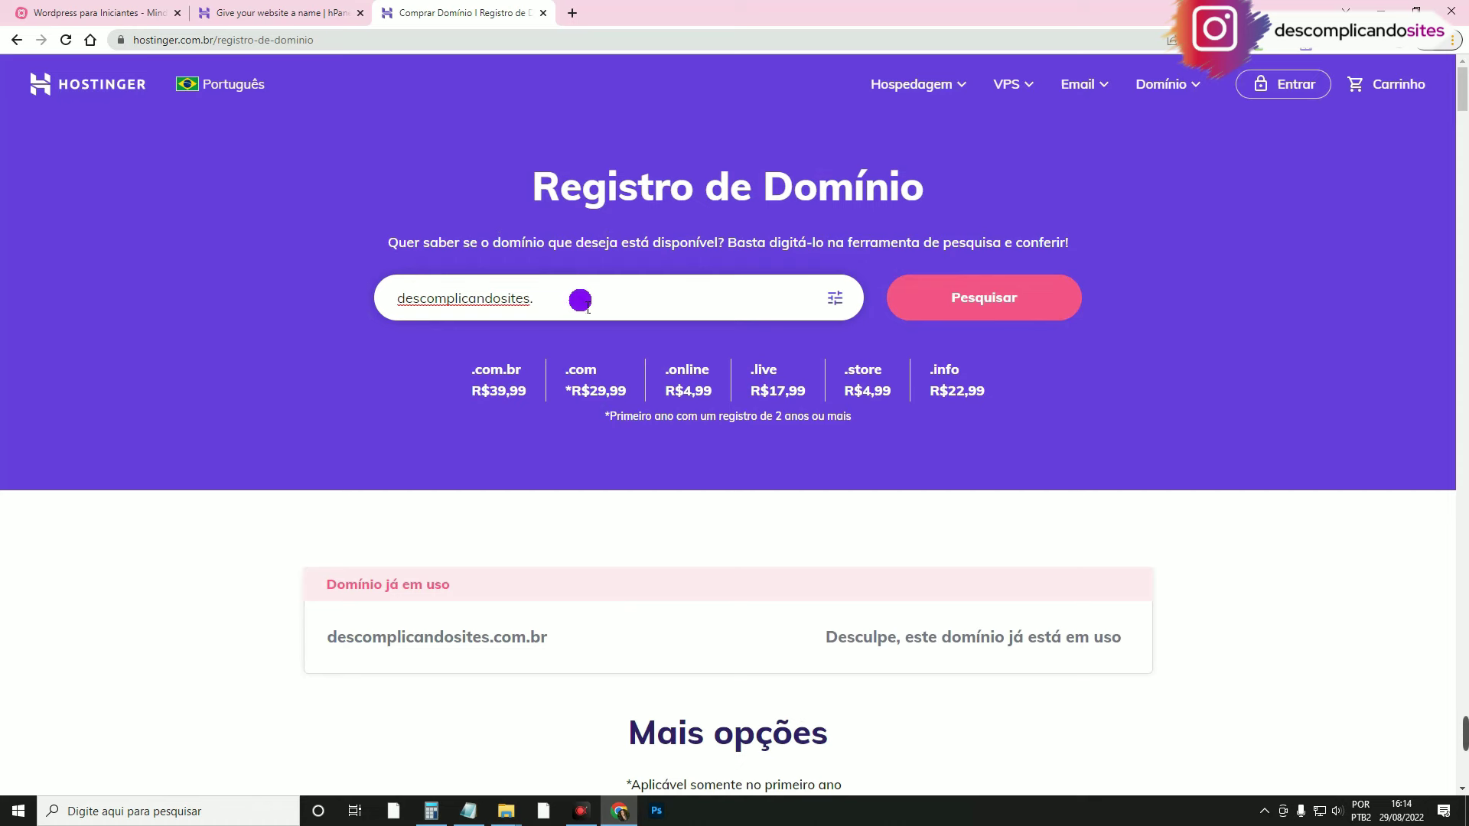
pyautogui.press('BackSpace')
pyautogui.moveTo(587, 306); pyautogui.dragTo(387, 289)
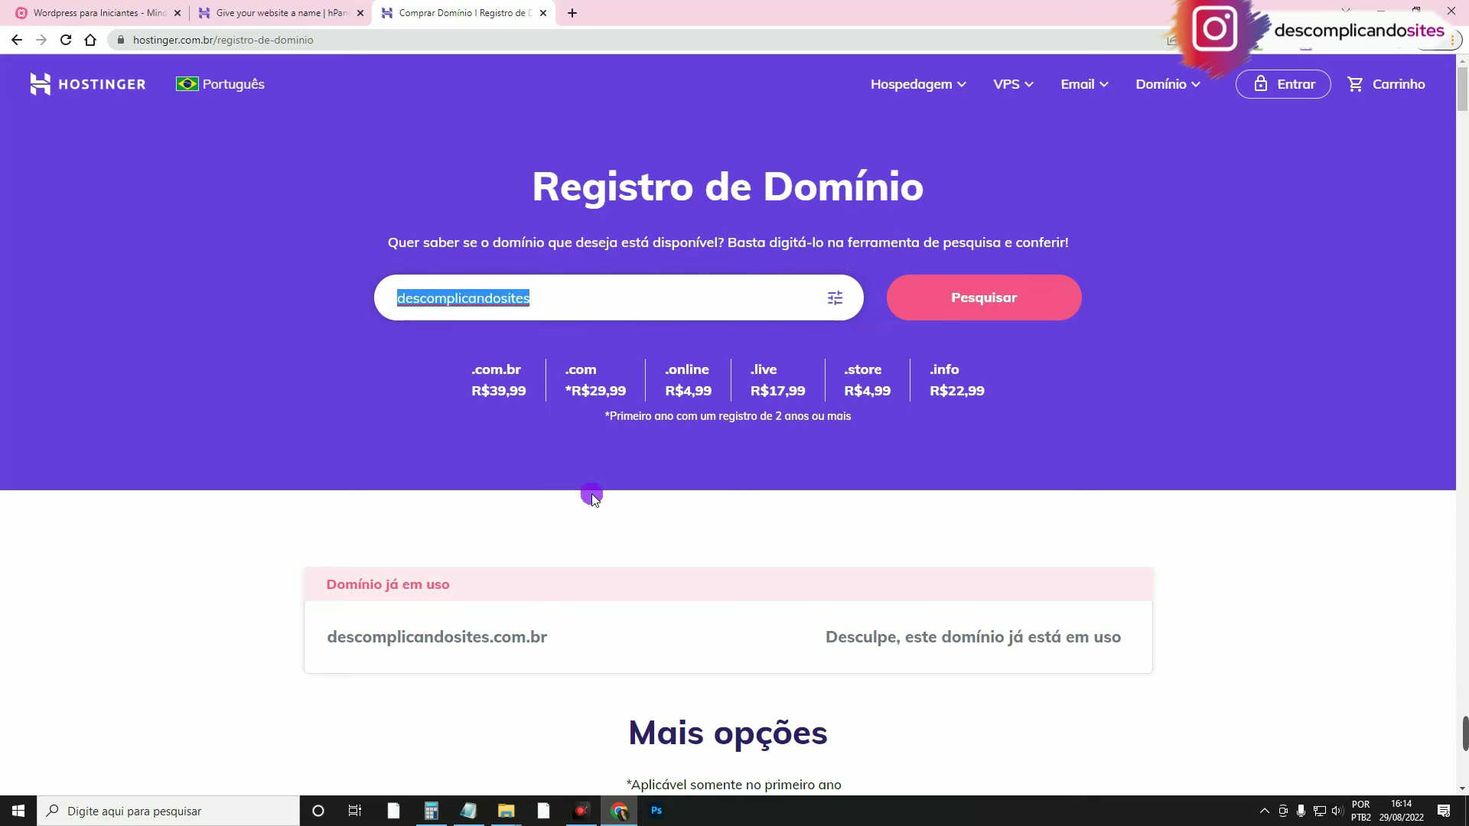
pyautogui.moveTo(490, 634); pyautogui.dragTo(580, 649)
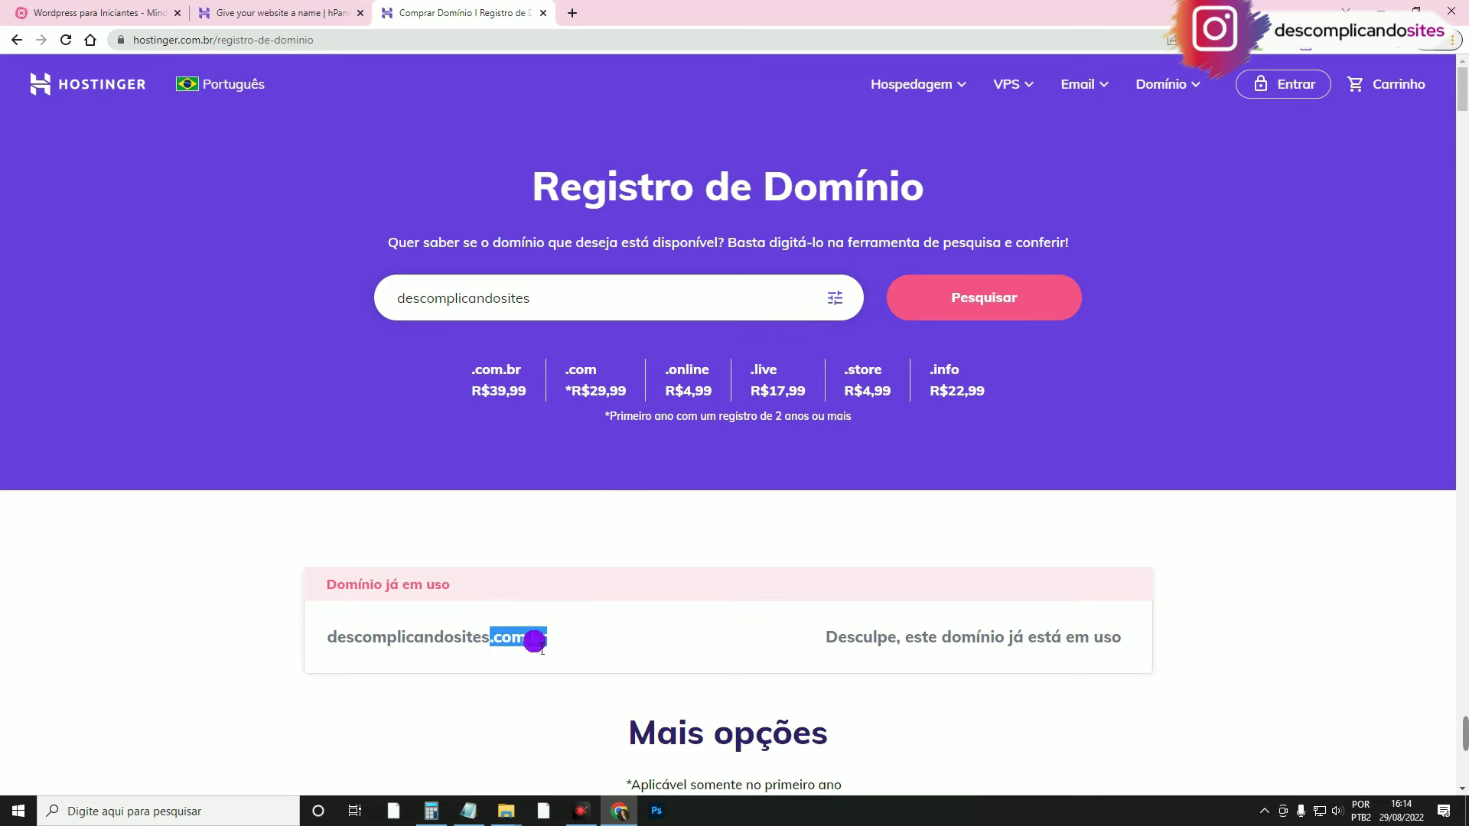
# - Close the domain purchase tab, keep the free descomplicandosites.fun domain, and finalize the site setup
pyautogui.click(544, 15)
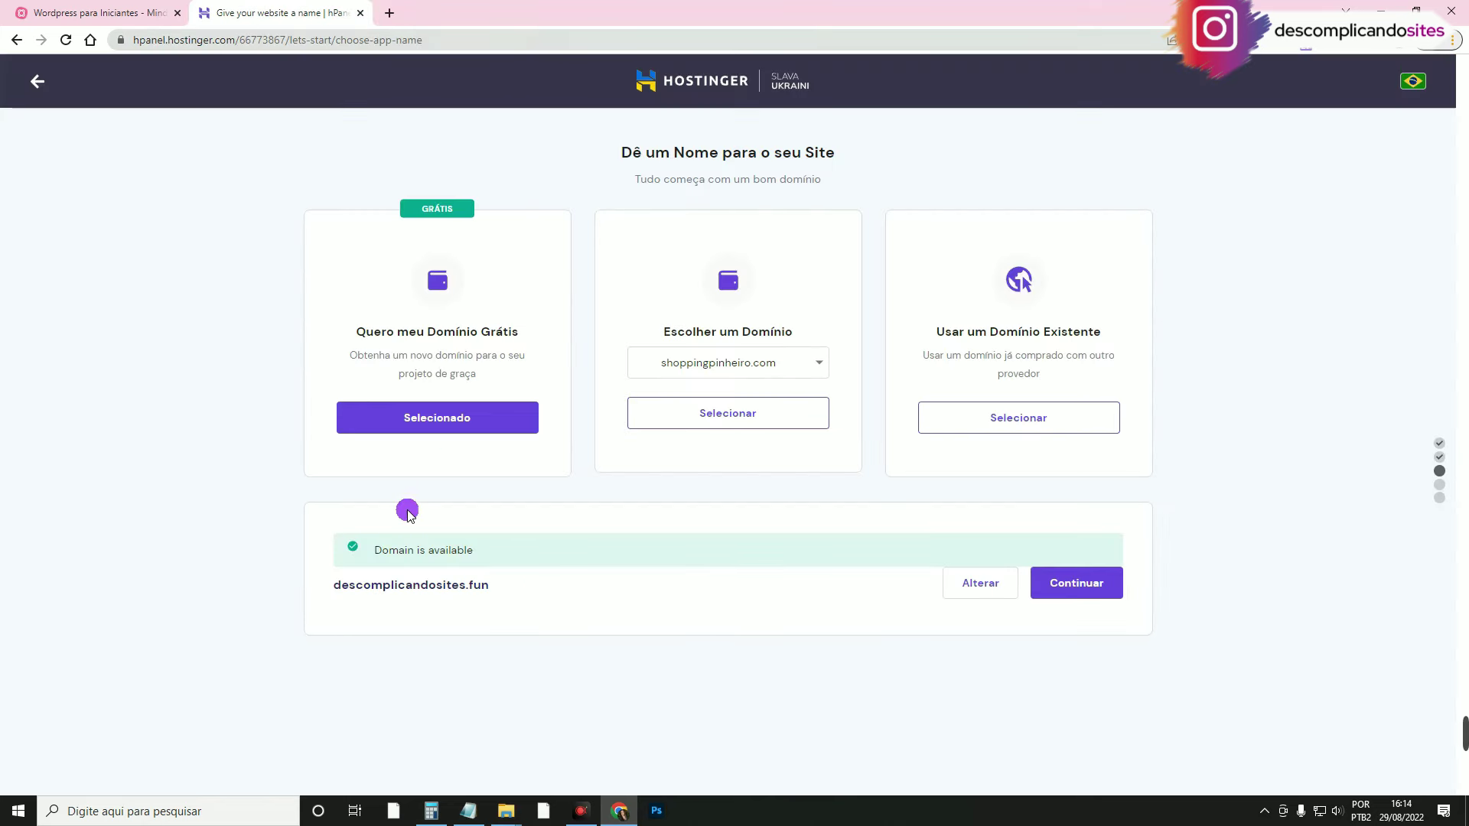
pyautogui.click(1096, 594)
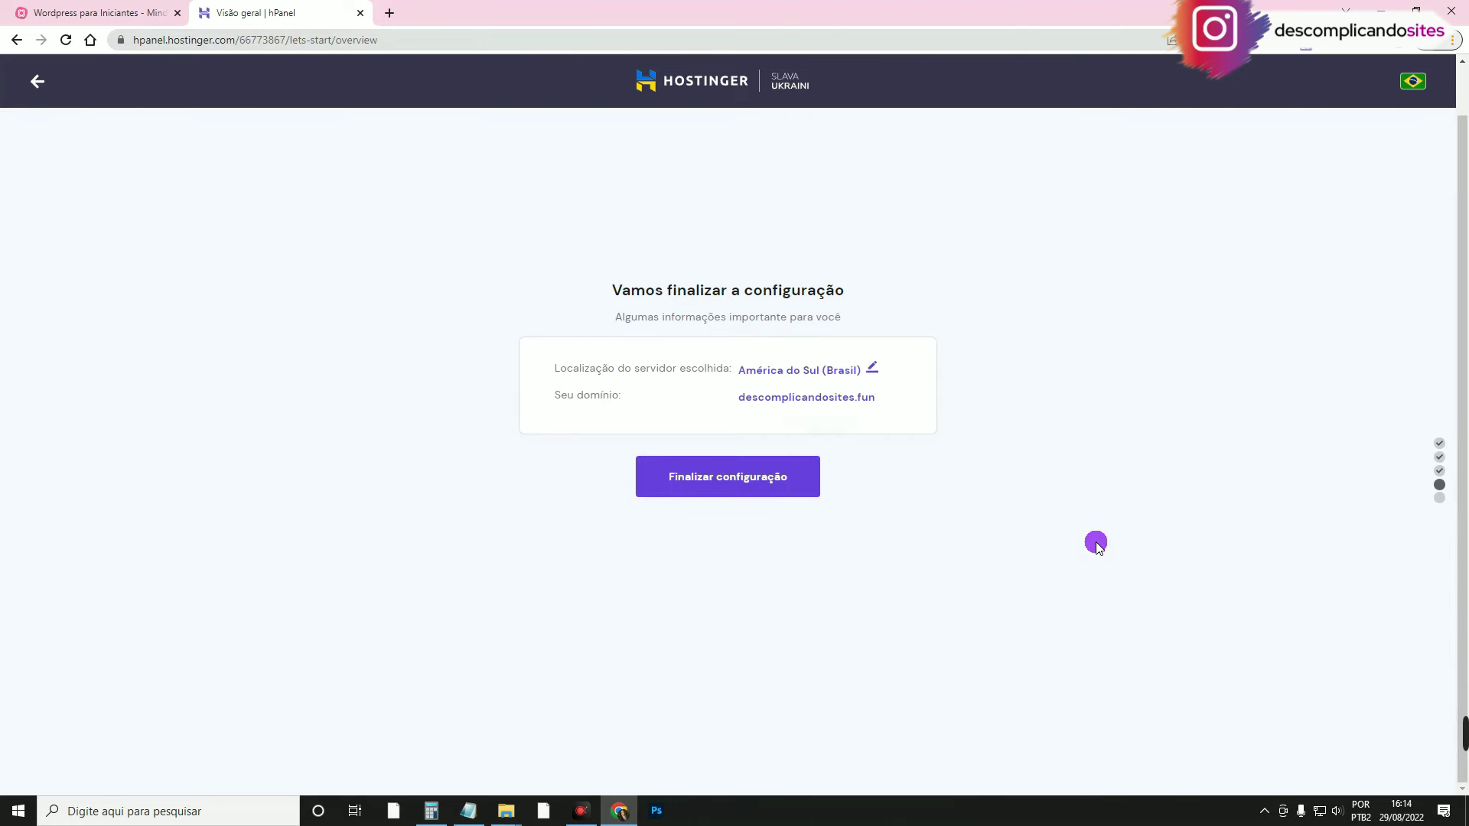
pyautogui.click(748, 484)
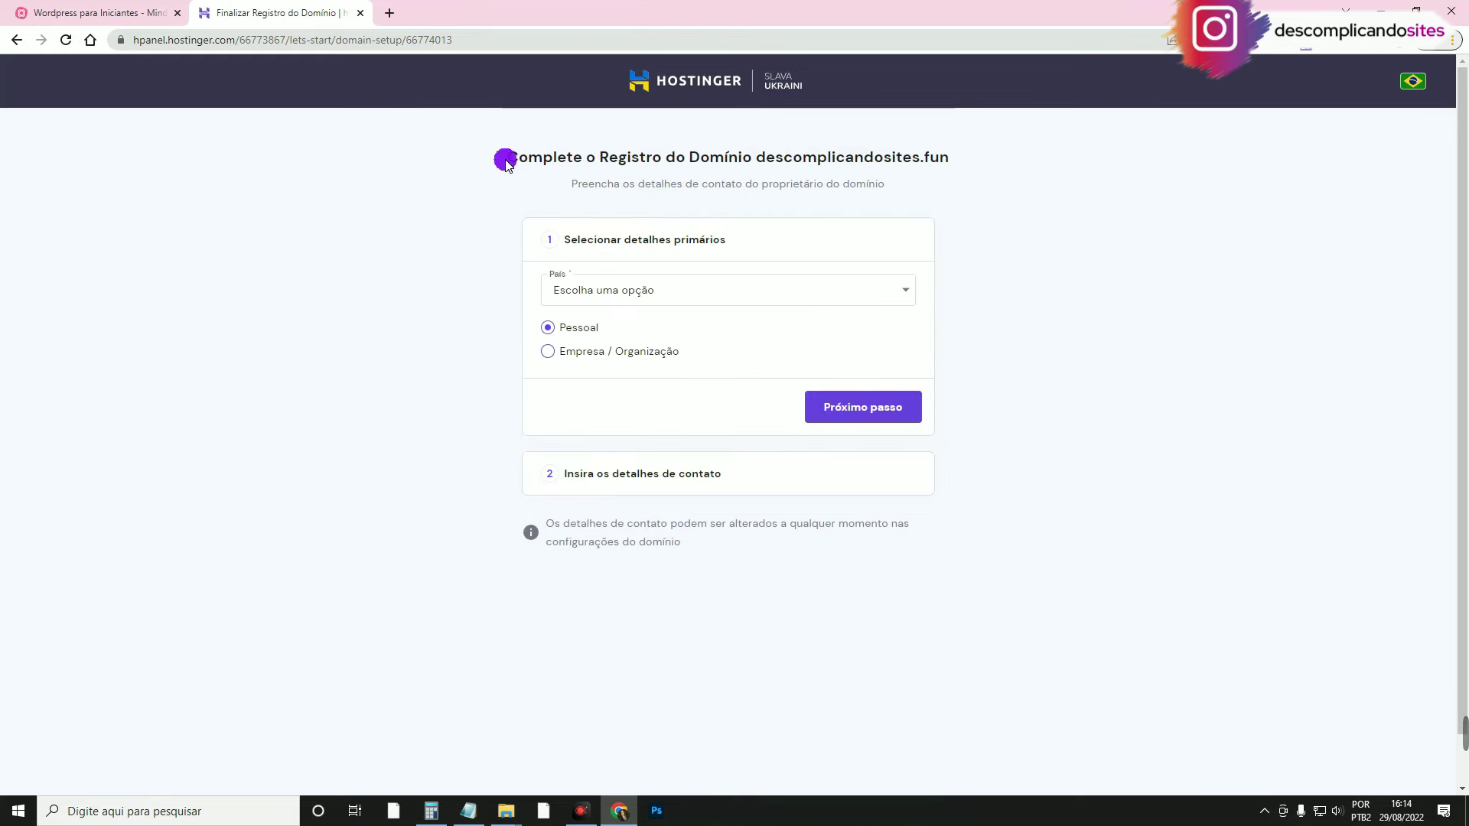
# - Set the registration country to Brasil and begin entering the owner's contact details
pyautogui.click(813, 292)
pyautogui.write('br')
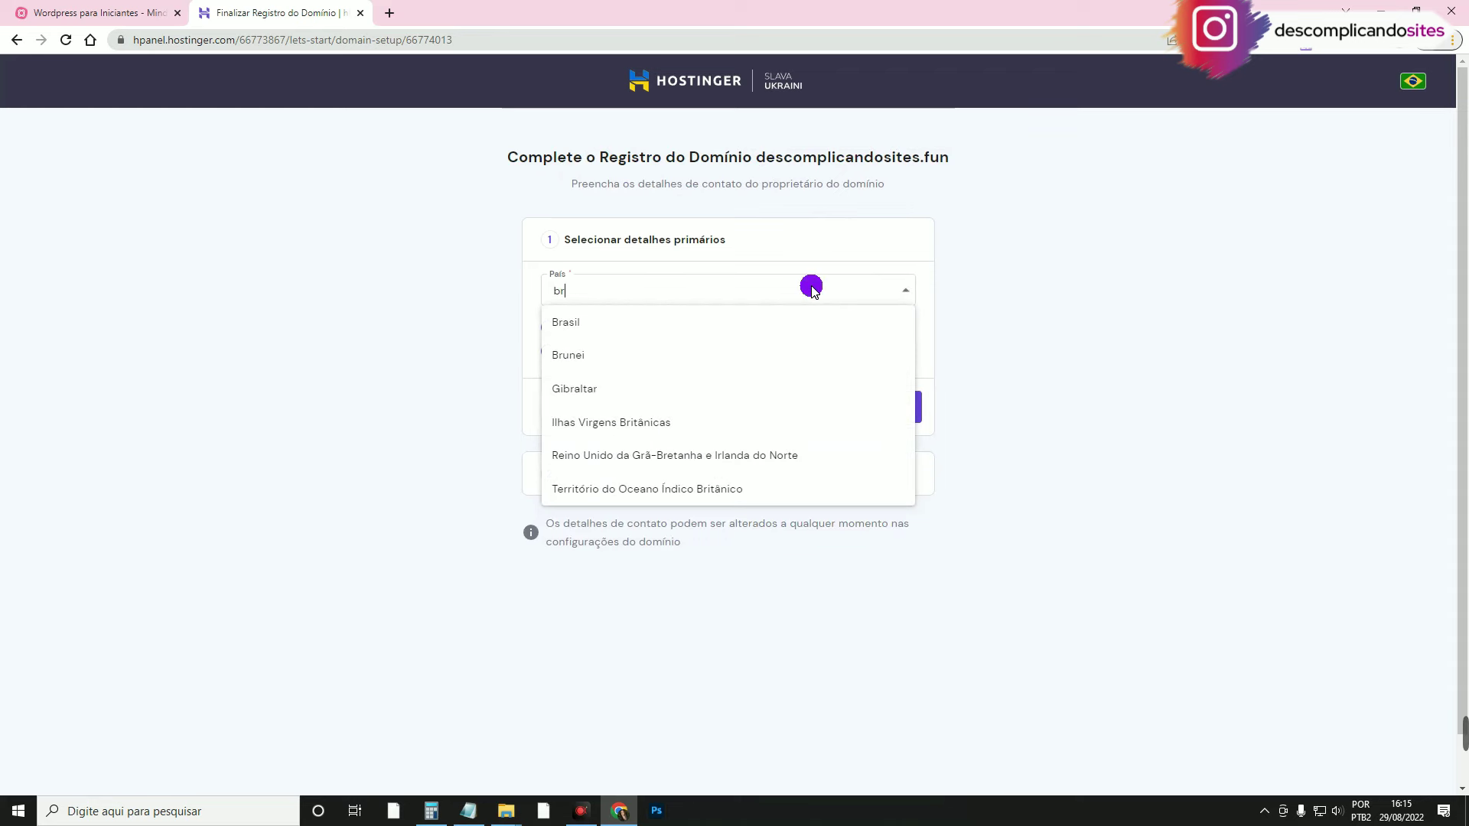
pyautogui.click(802, 322)
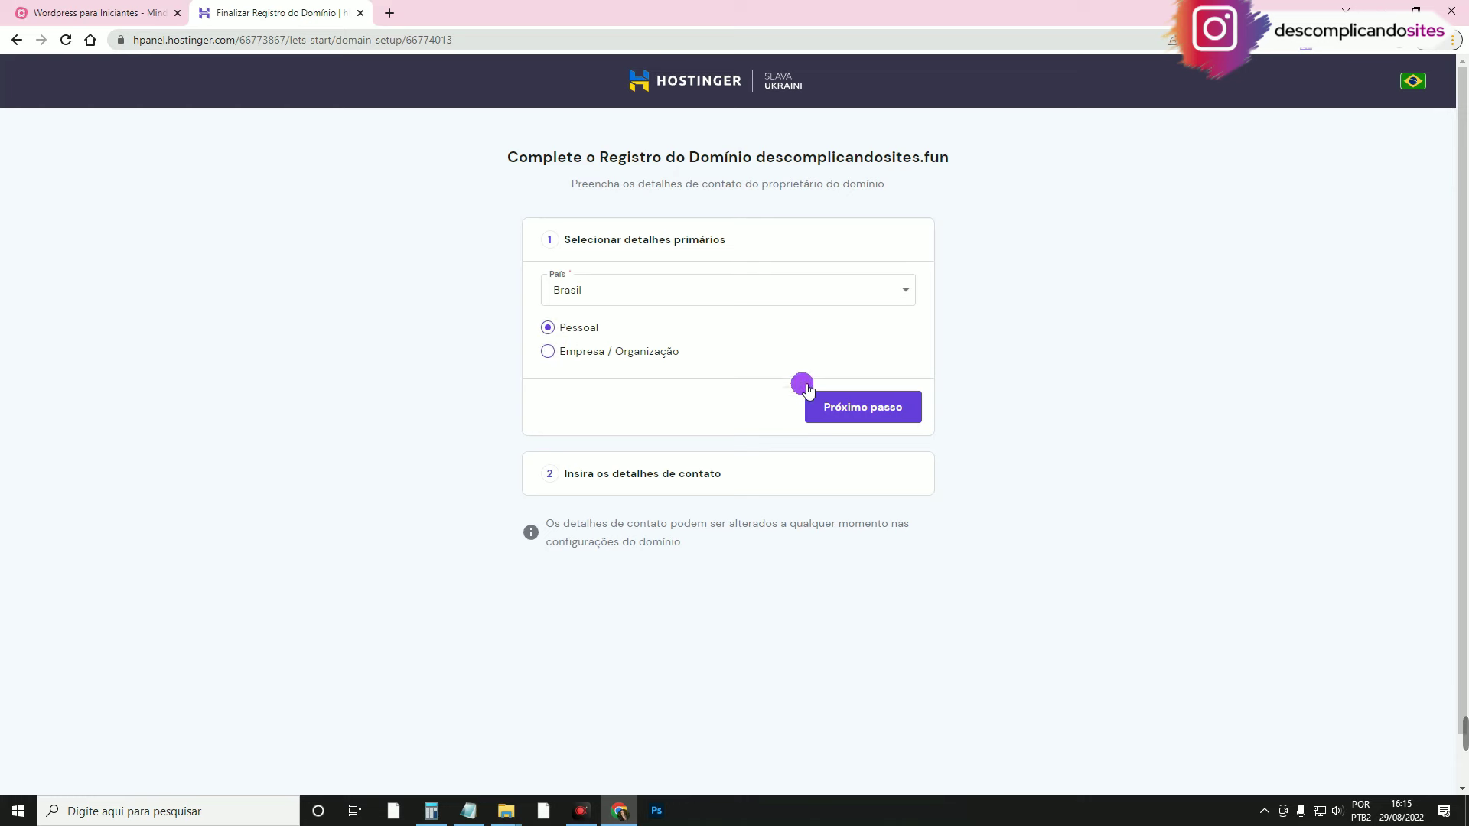
pyautogui.click(849, 412)
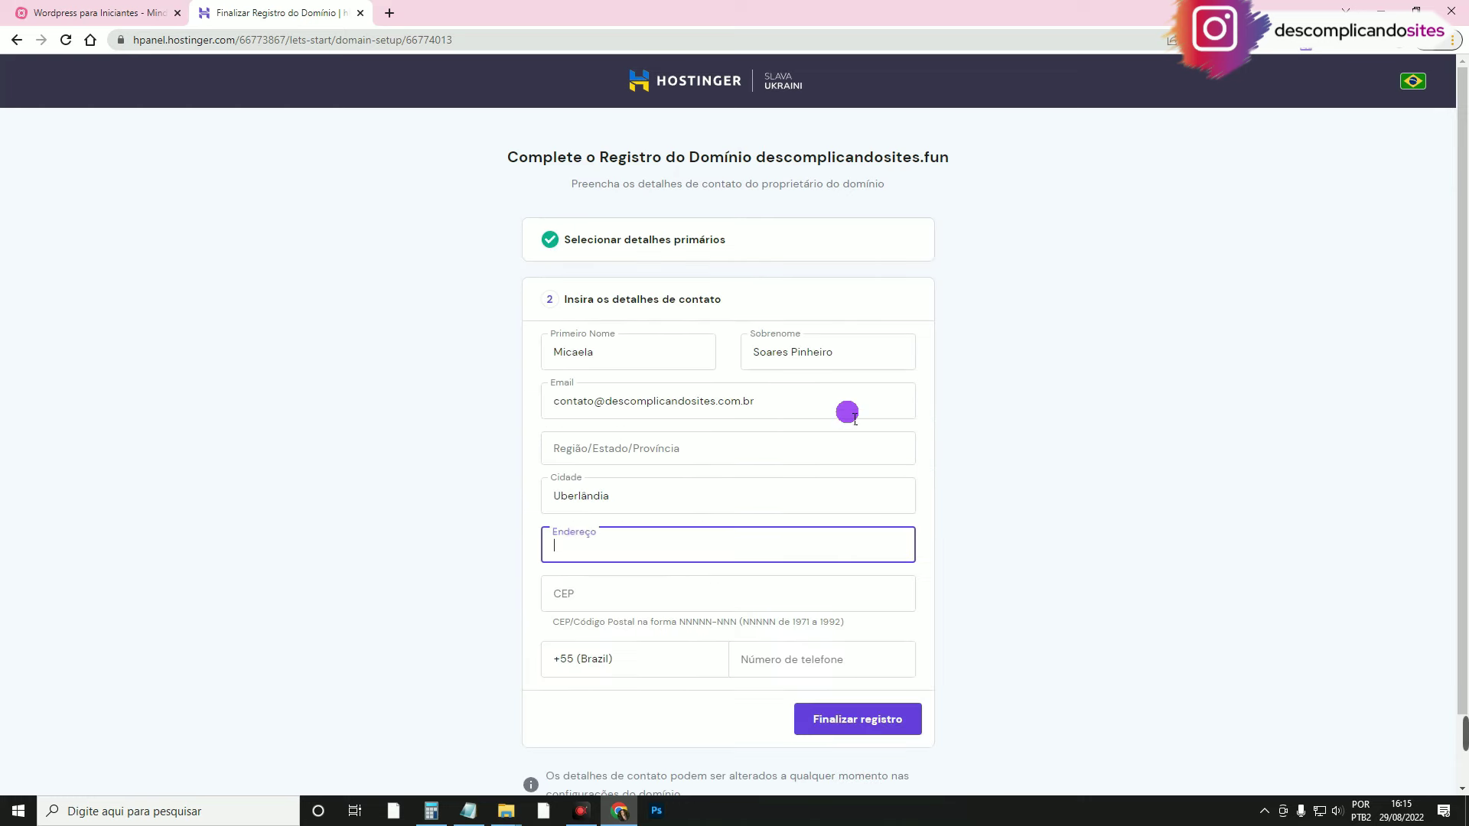
pyautogui.click(278, 449)
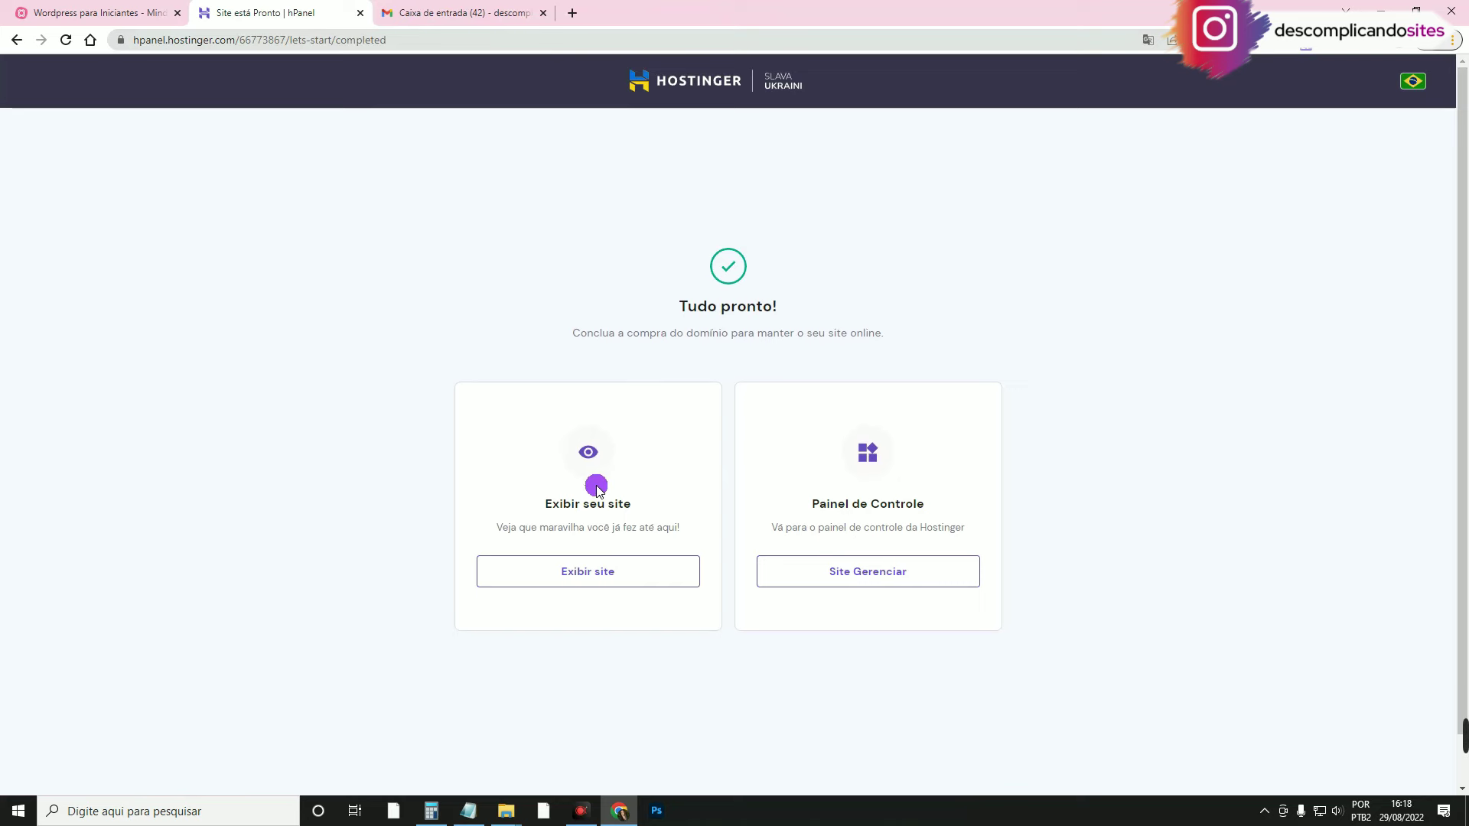
# - Open the new site's hosting management and go to the Hospedagem plan list
pyautogui.click(842, 577)
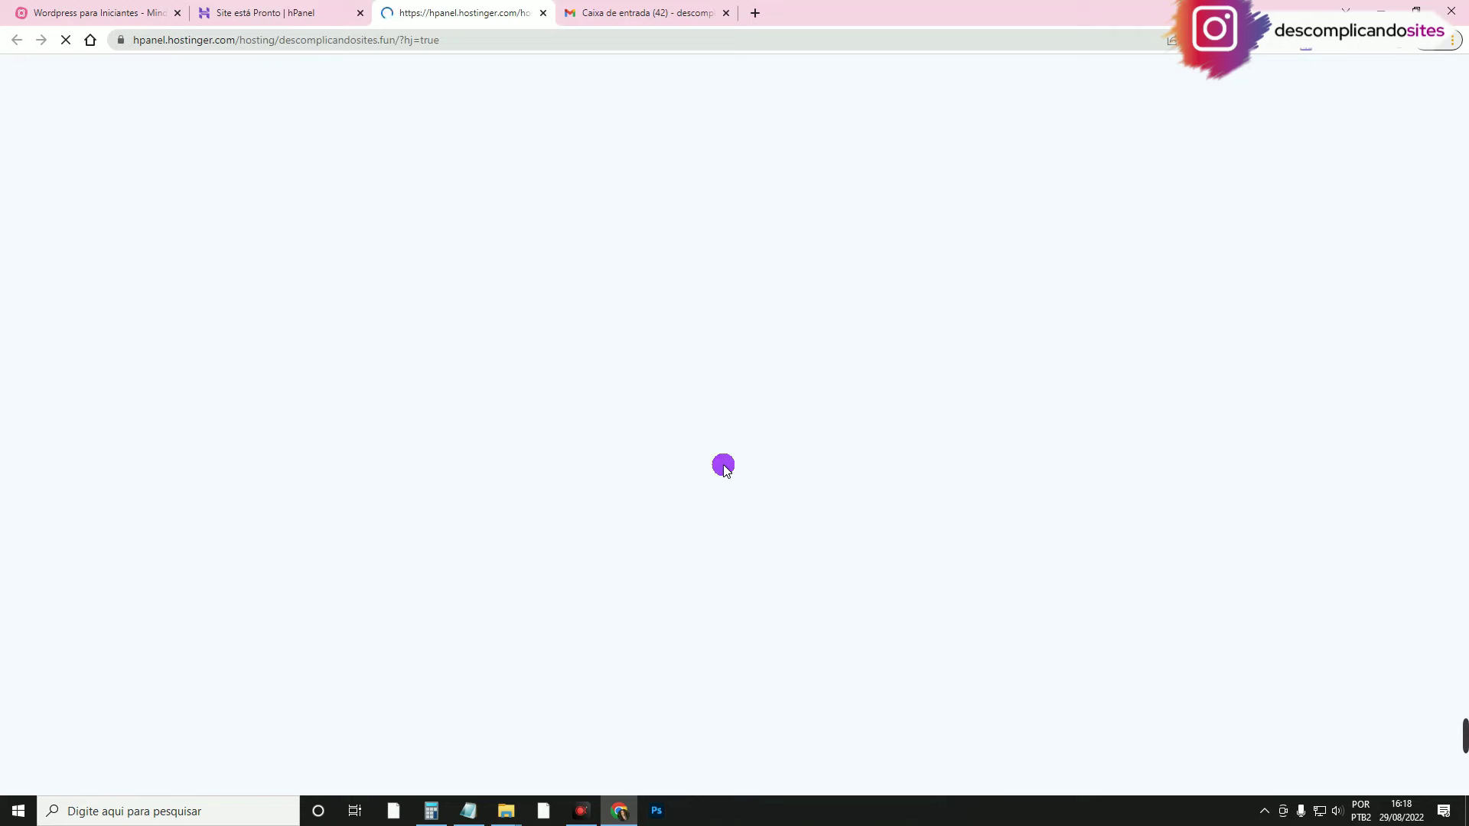
pyautogui.click(361, 13)
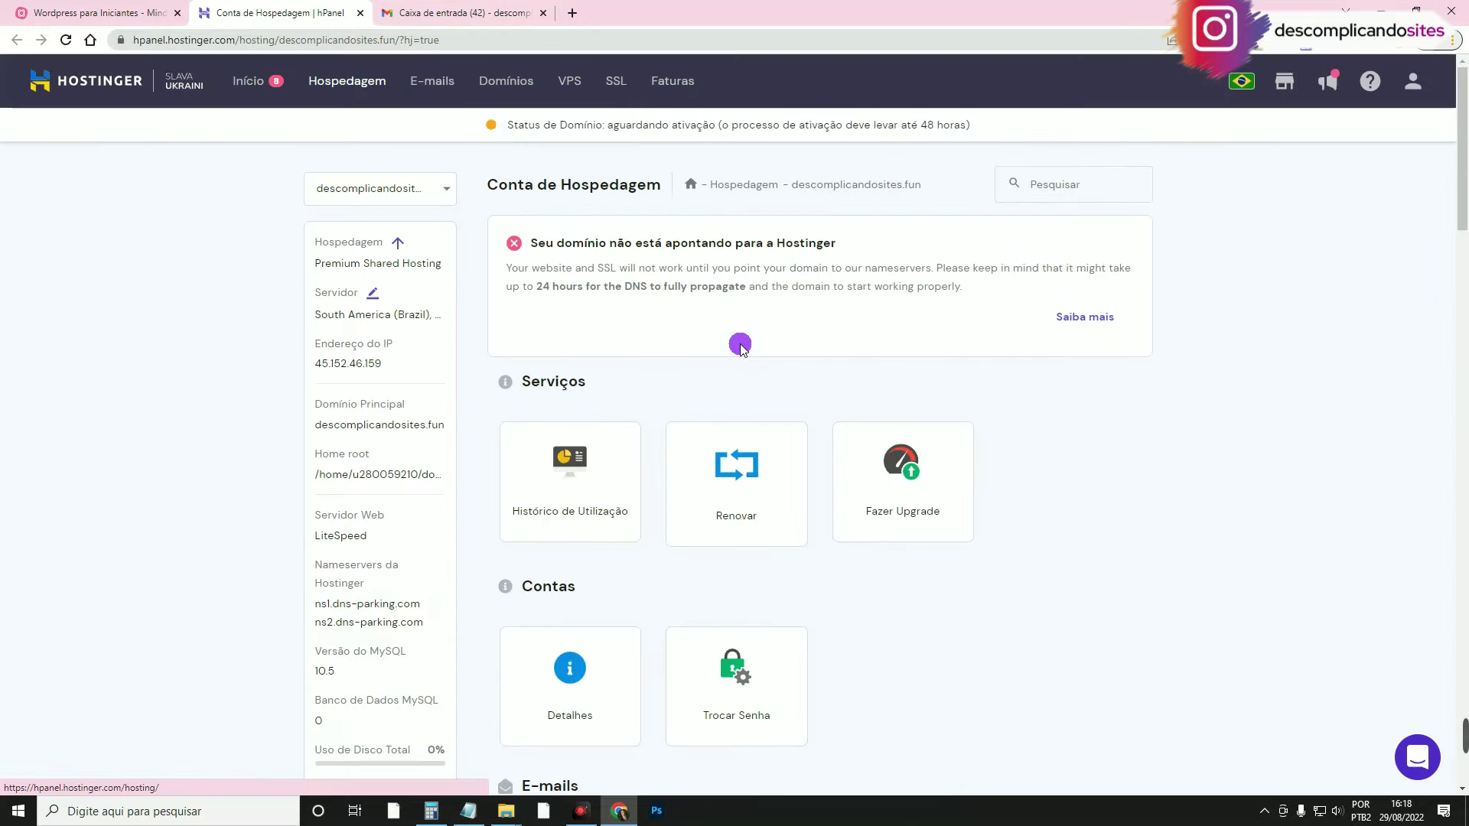
pyautogui.click(333, 92)
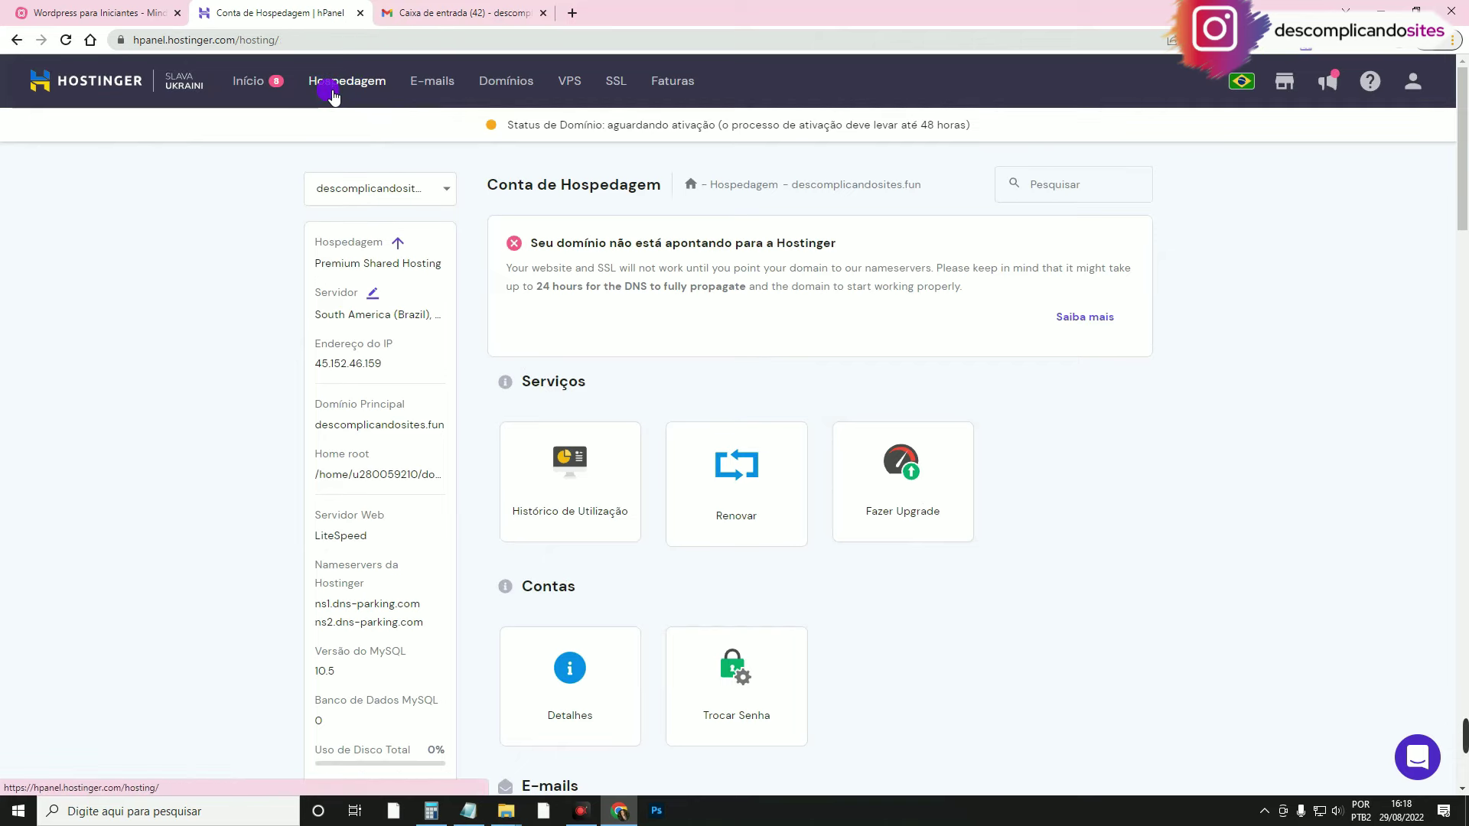
pyautogui.moveTo(351, 150); pyautogui.dragTo(318, 296)
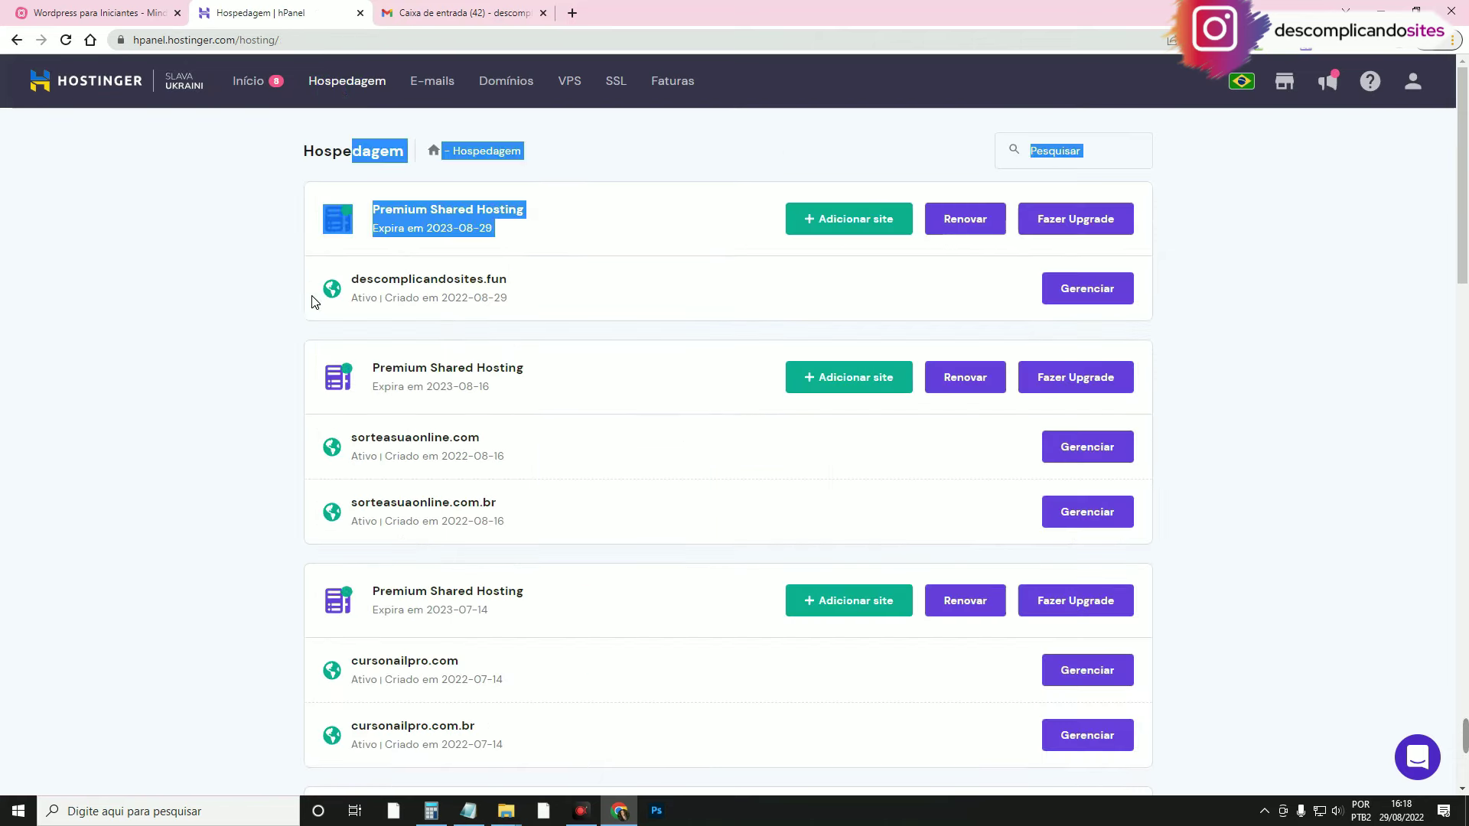
pyautogui.click(272, 364)
pyautogui.scroll(-2, 321, 457)
pyautogui.scroll(-4, 322, 457)
pyautogui.scroll(6, 327, 465)
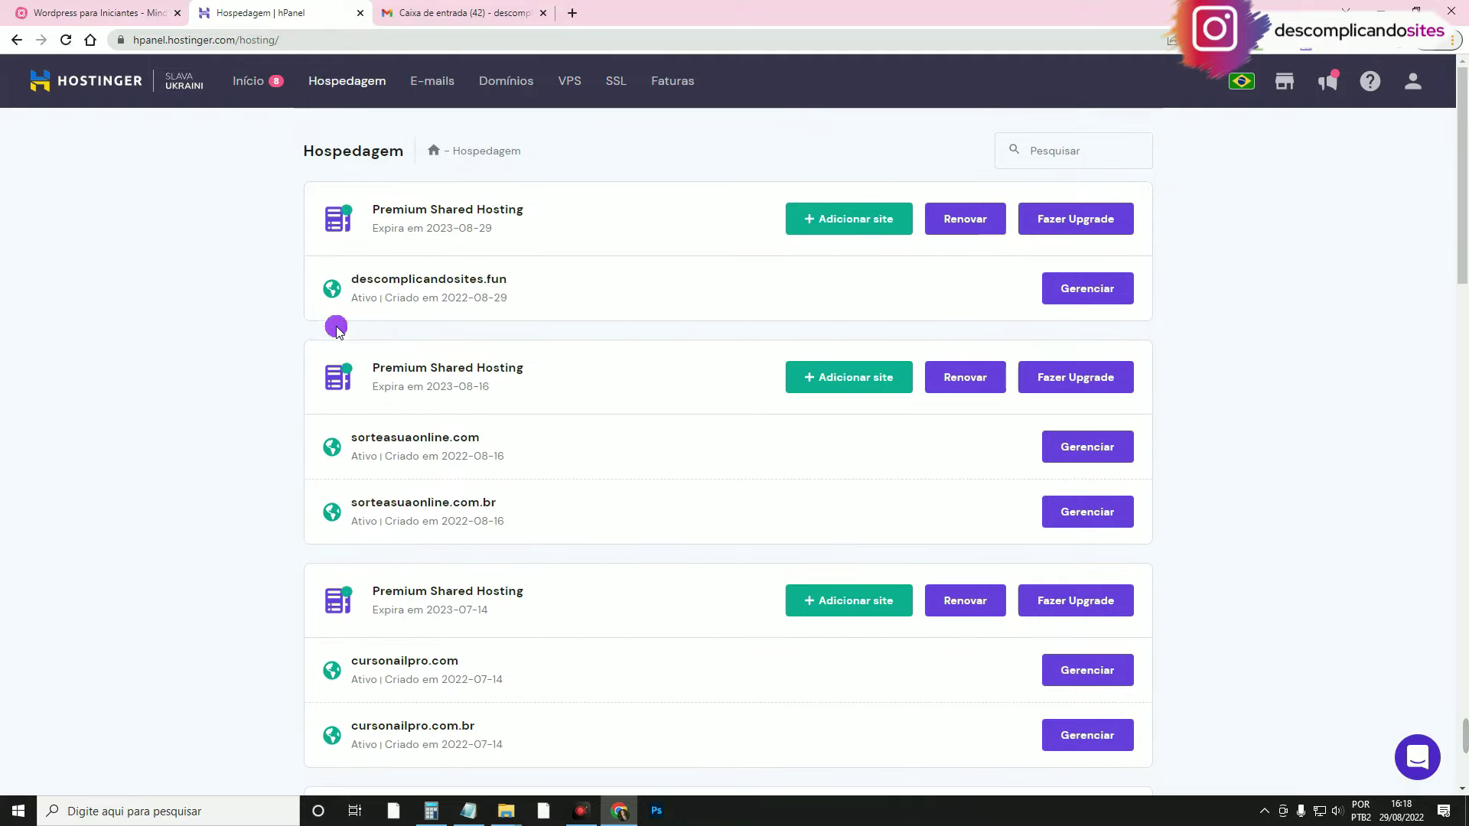
# - Review the descomplicandosites.fun hosting account page, then select the MindMeister WordPress installation node
pyautogui.click(1088, 291)
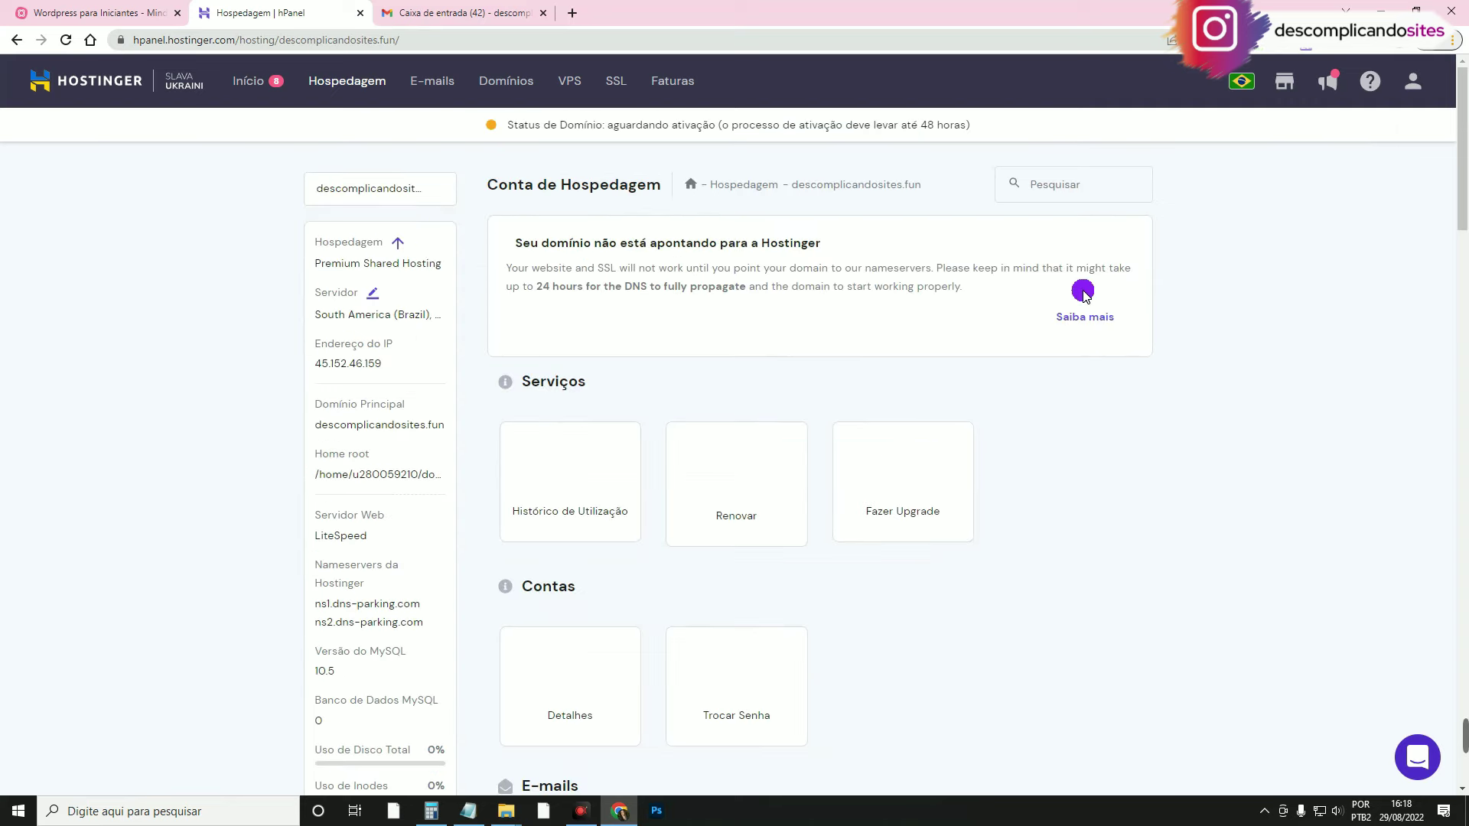
pyautogui.scroll(-4, 1256, 315)
pyautogui.scroll(-20, 596, 386)
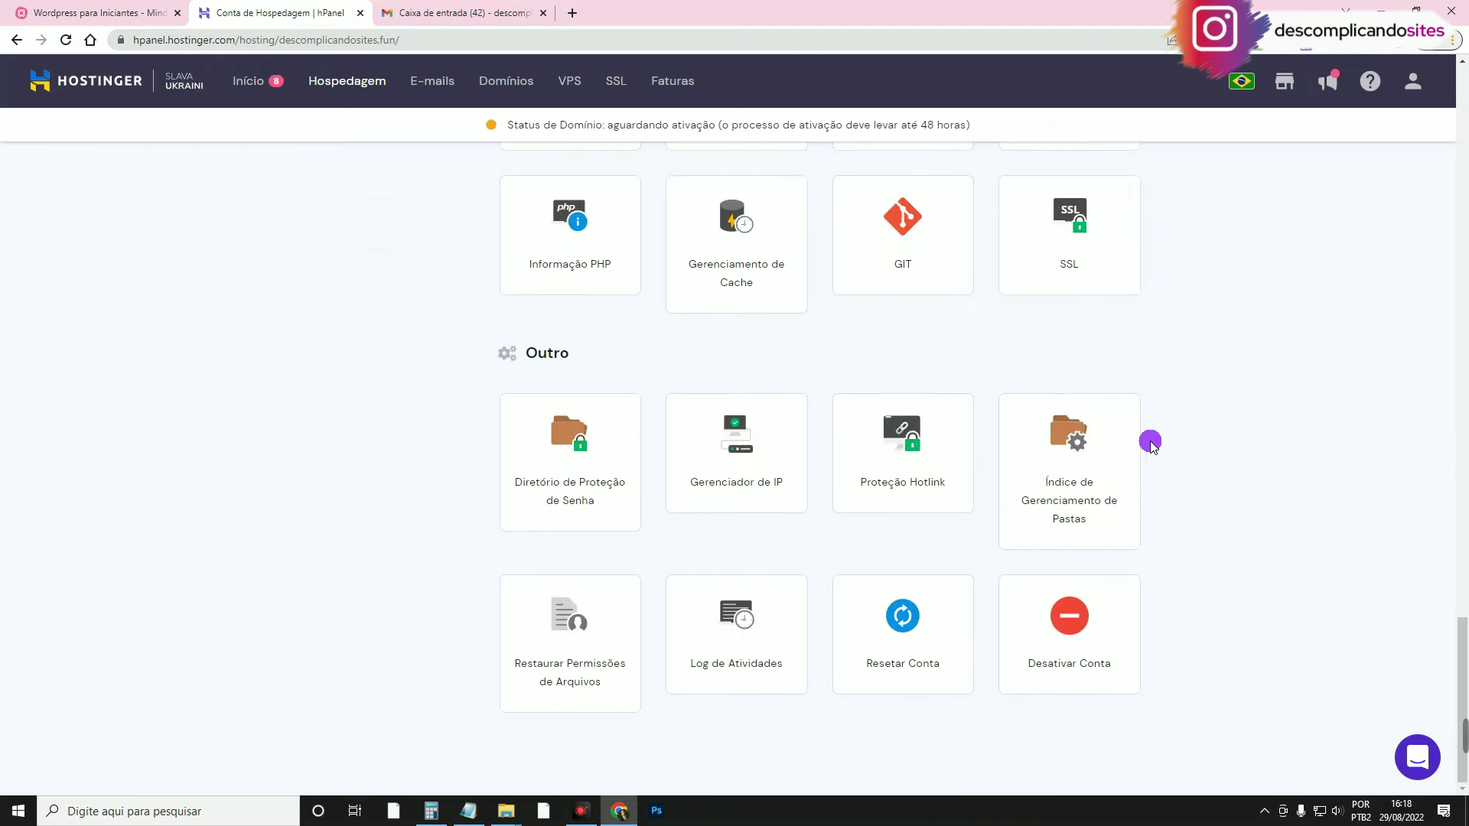
pyautogui.scroll(20, 1147, 446)
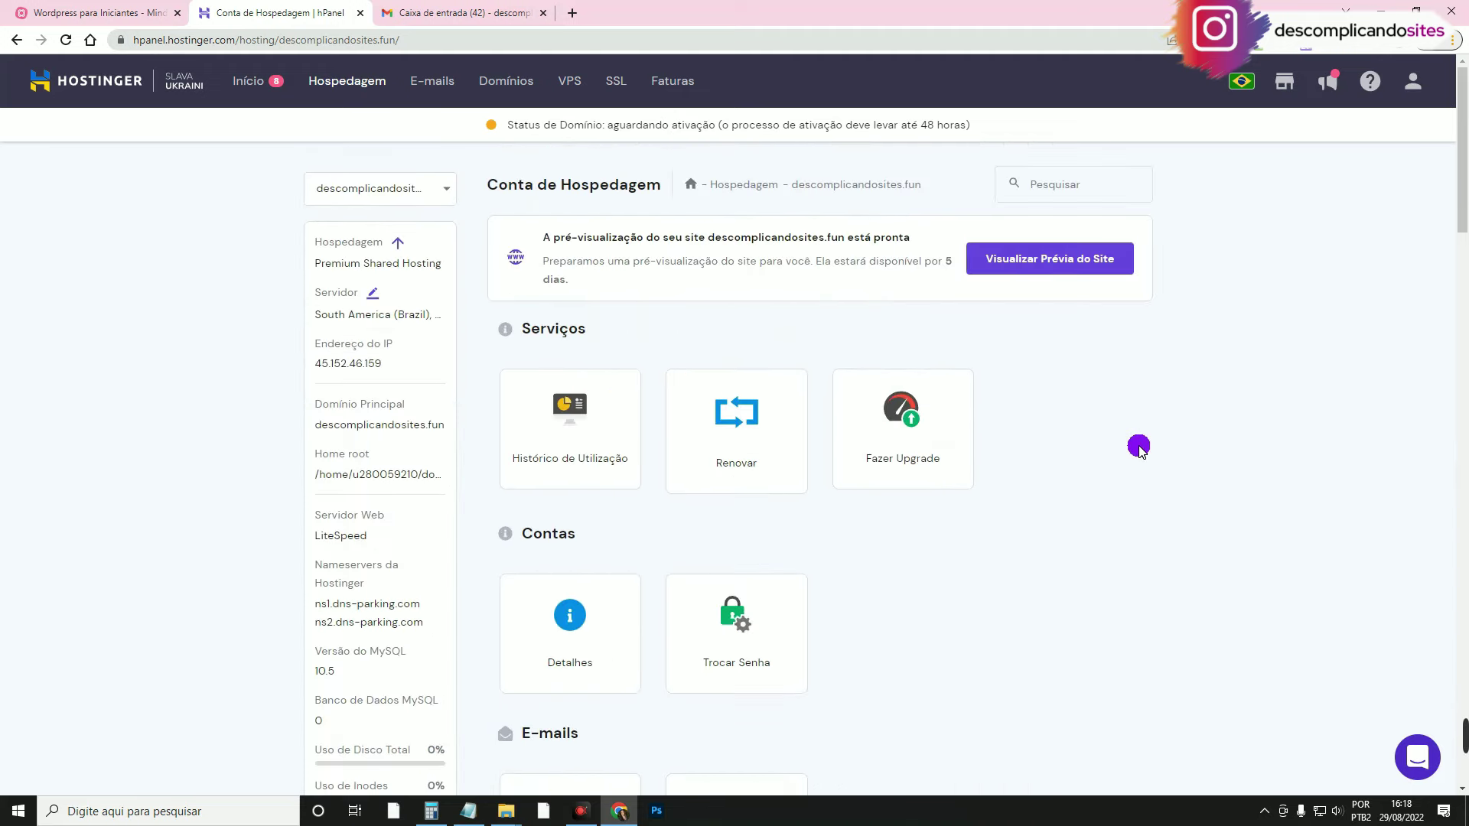
pyautogui.scroll(-3, 1138, 448)
pyautogui.scroll(3, 1137, 448)
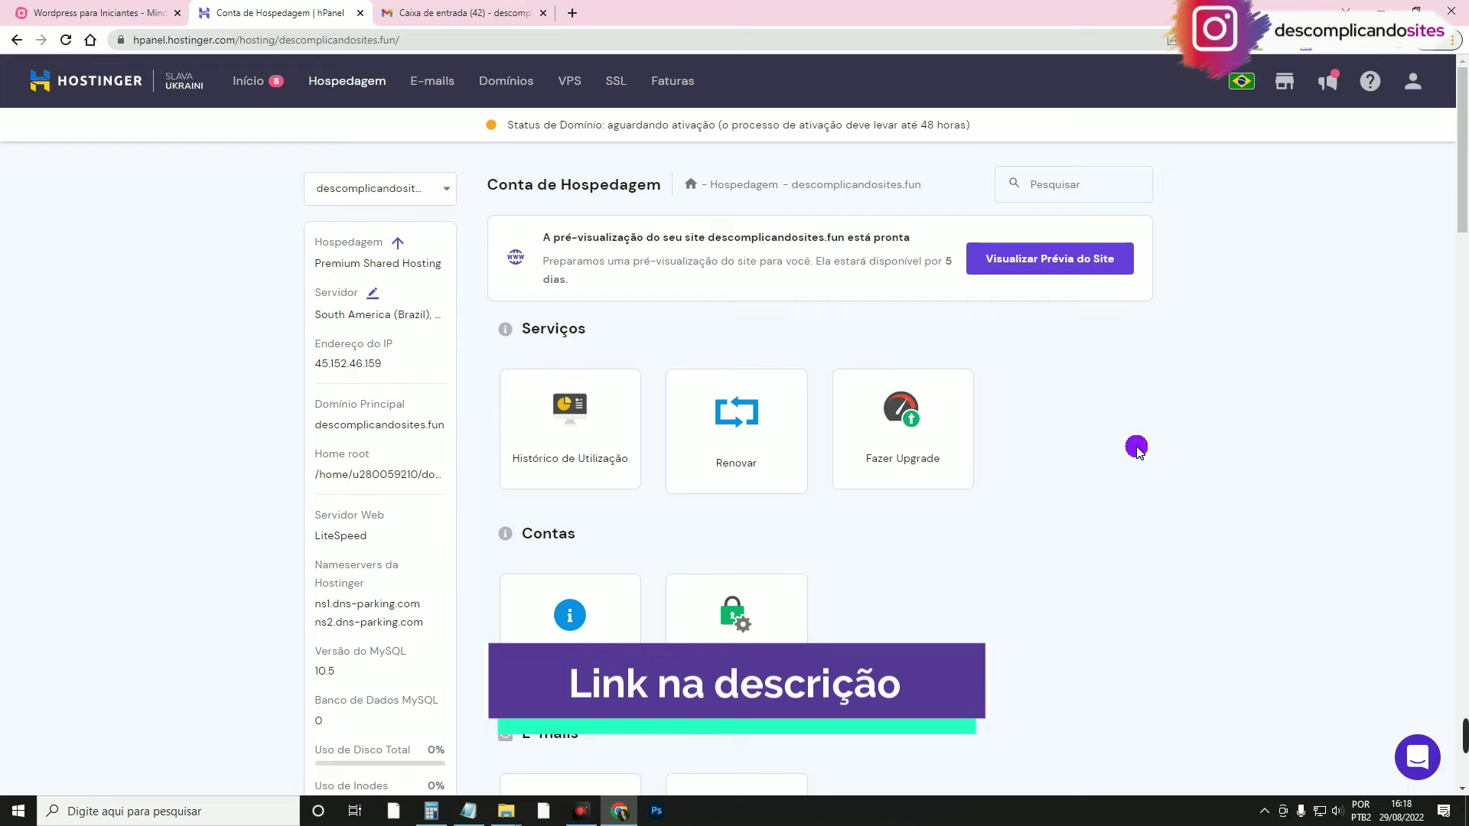
pyautogui.scroll(-3, 1075, 549)
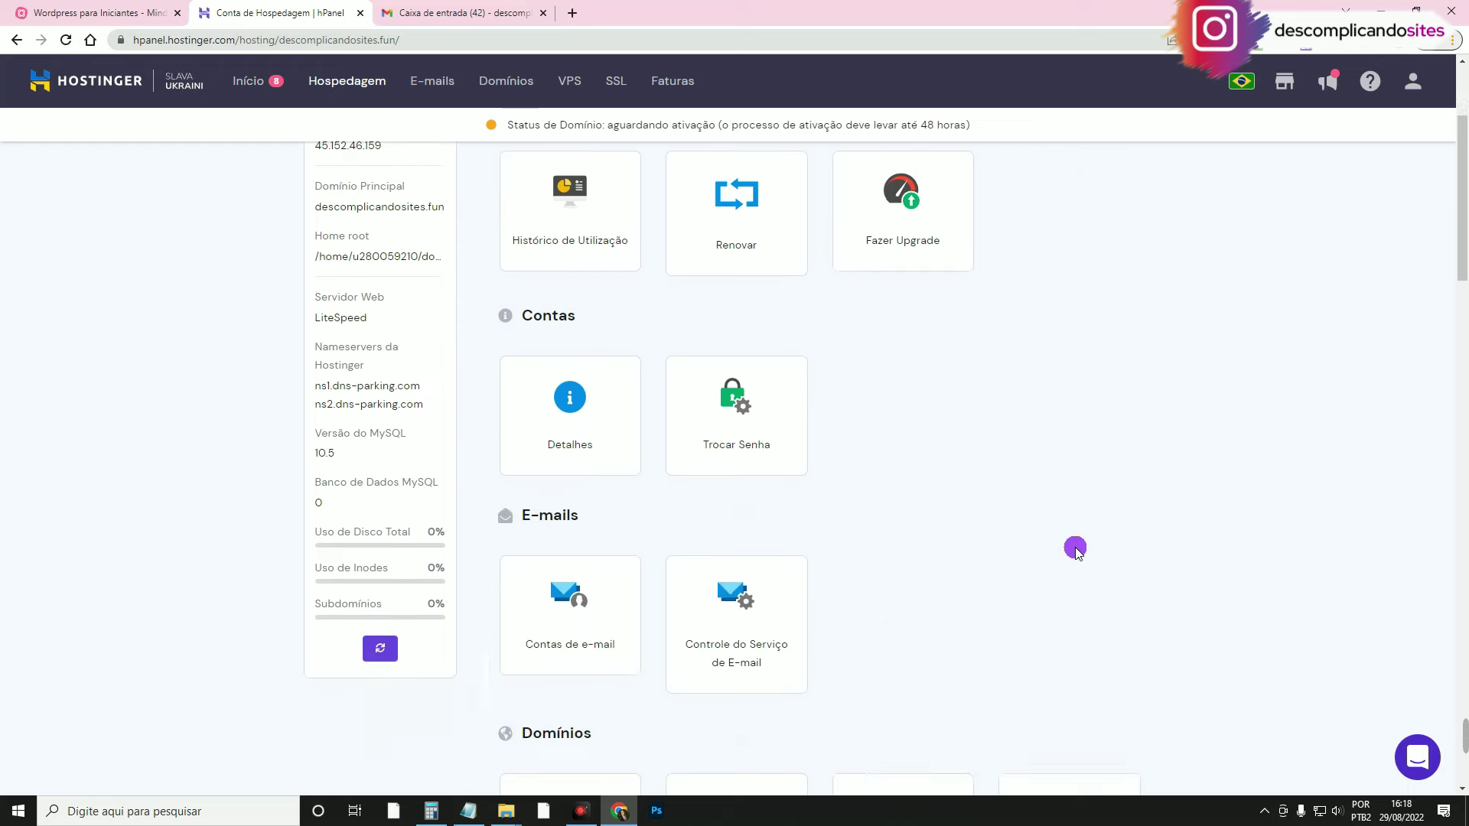
pyautogui.scroll(5, 699, 535)
pyautogui.hotkey('ctrl', 'shift', 'Tab')
pyautogui.click(601, 444)
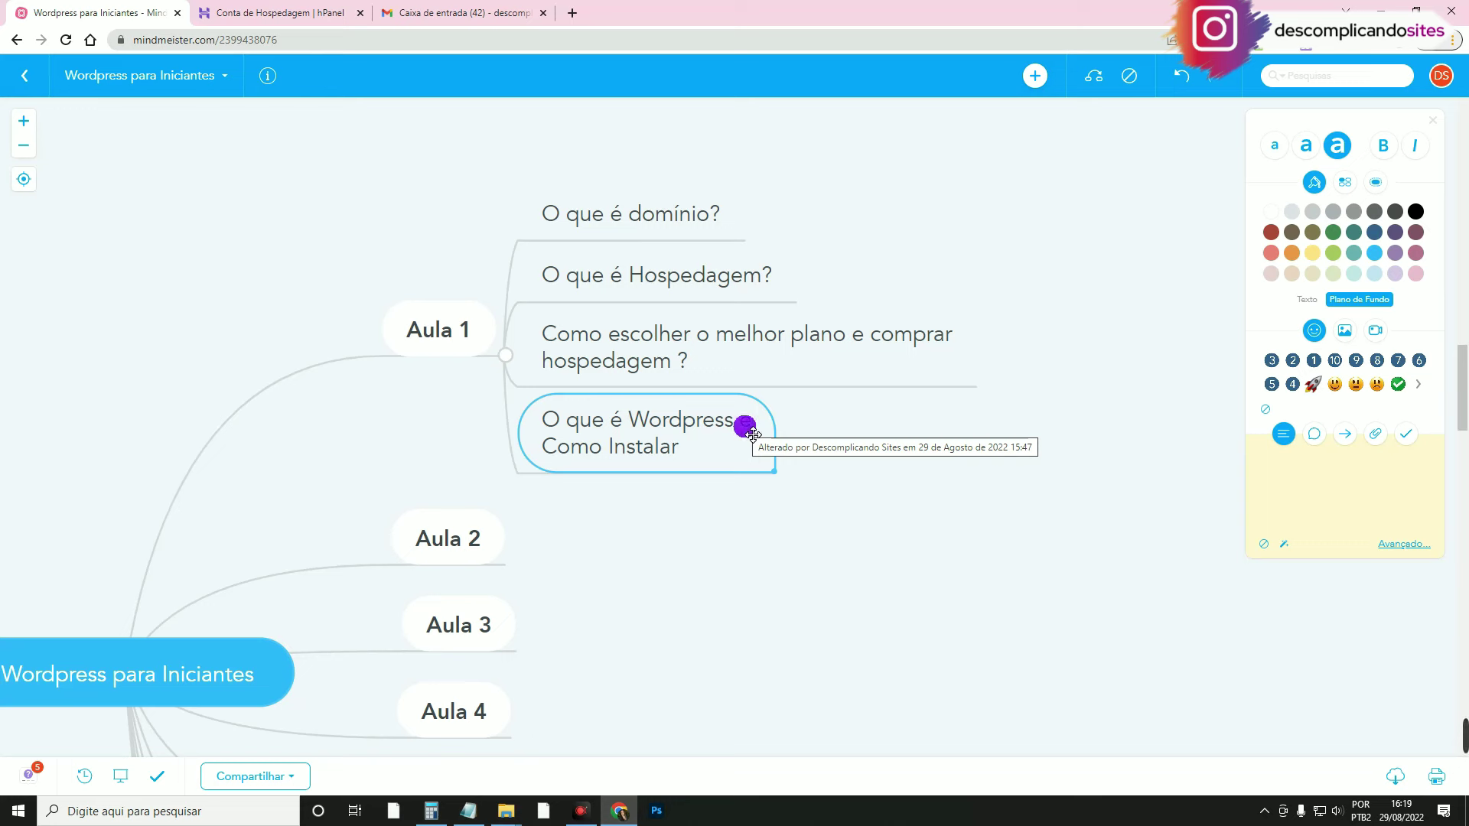
# - Edit the WordPress lesson node, then replace the email inbox tab with a blank tab
pyautogui.doubleClick(712, 416)
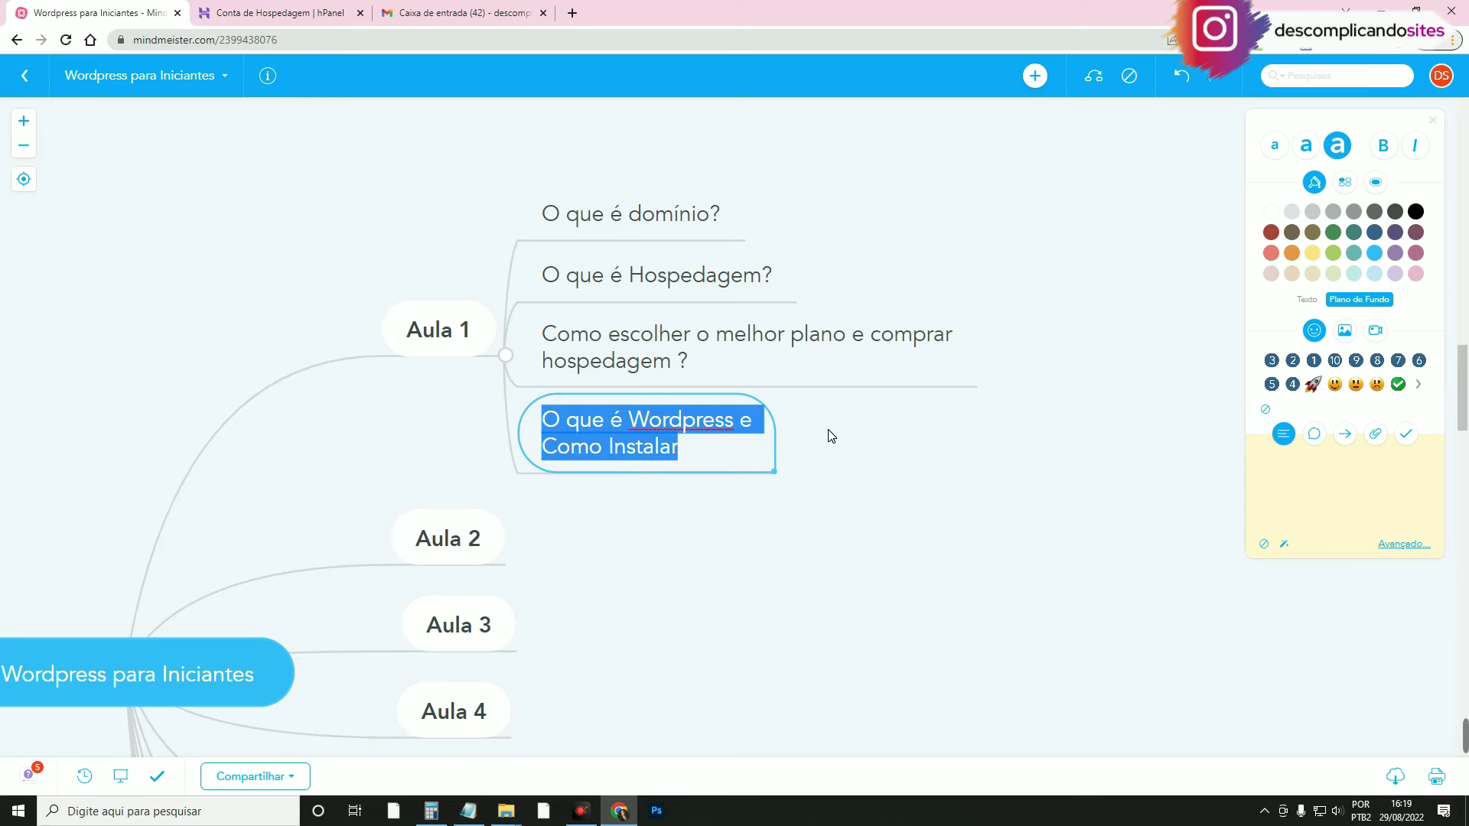
pyautogui.press('Return')
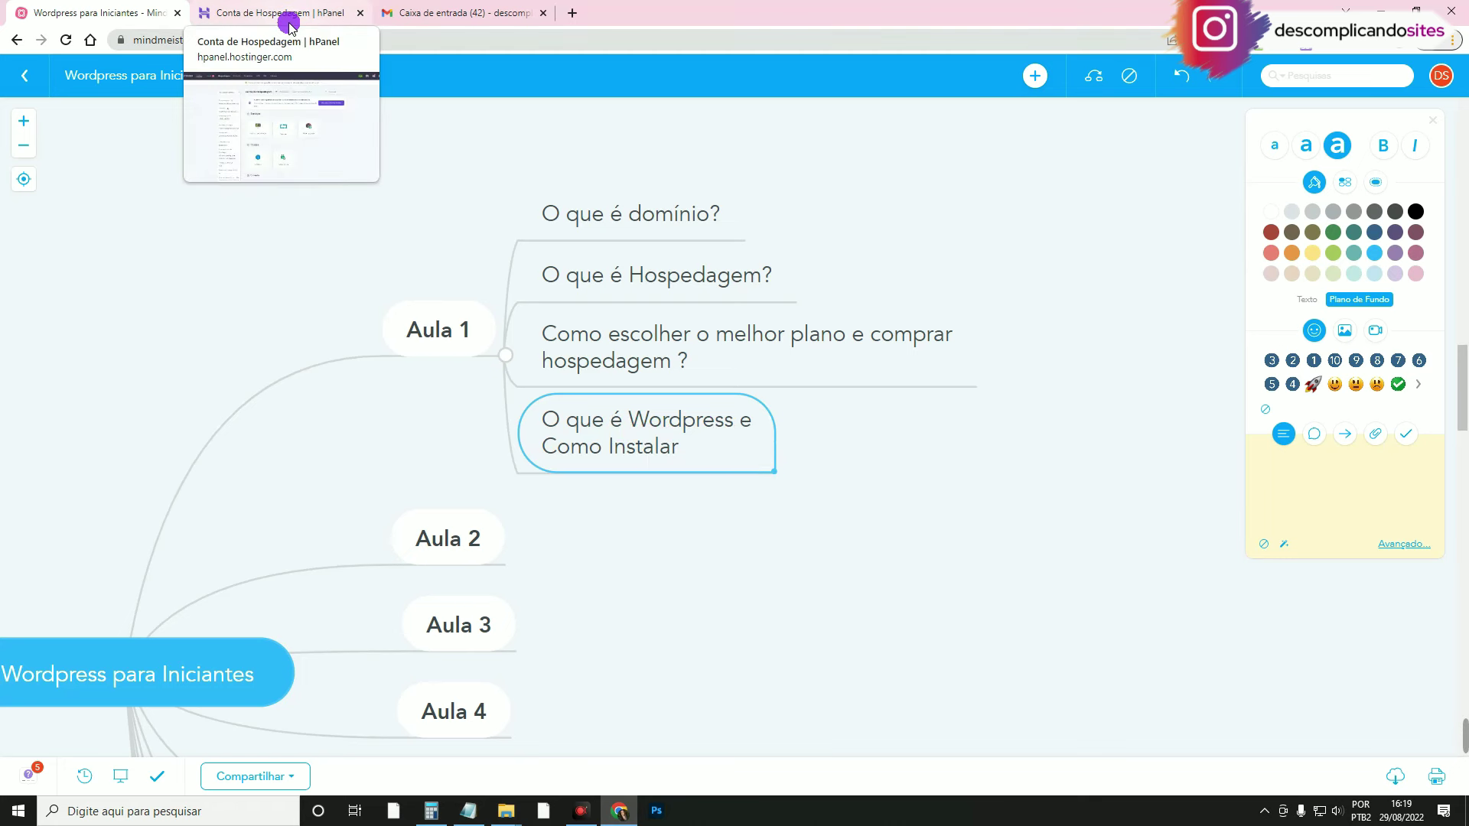
pyautogui.click(545, 14)
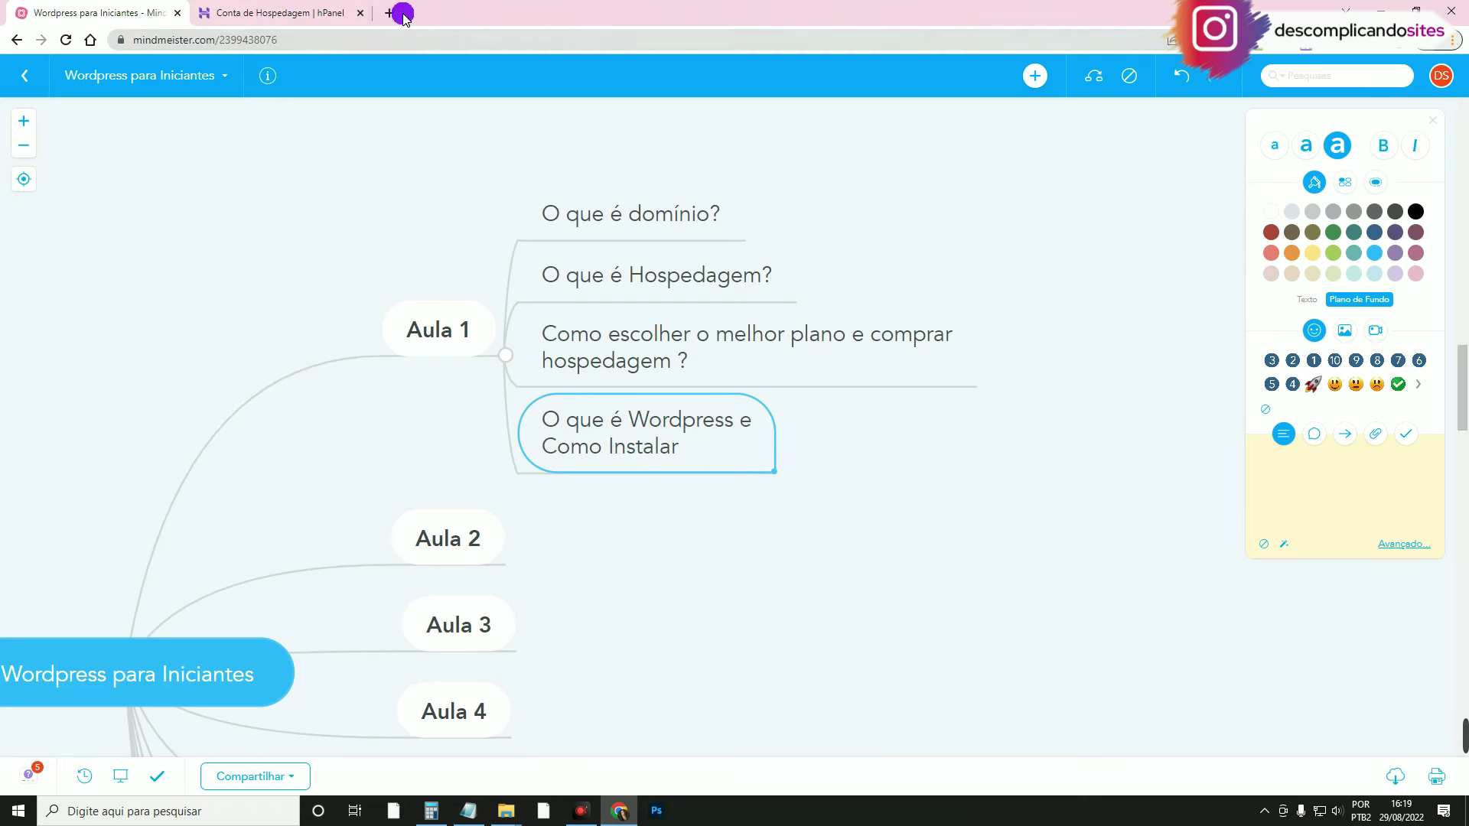
pyautogui.click(393, 14)
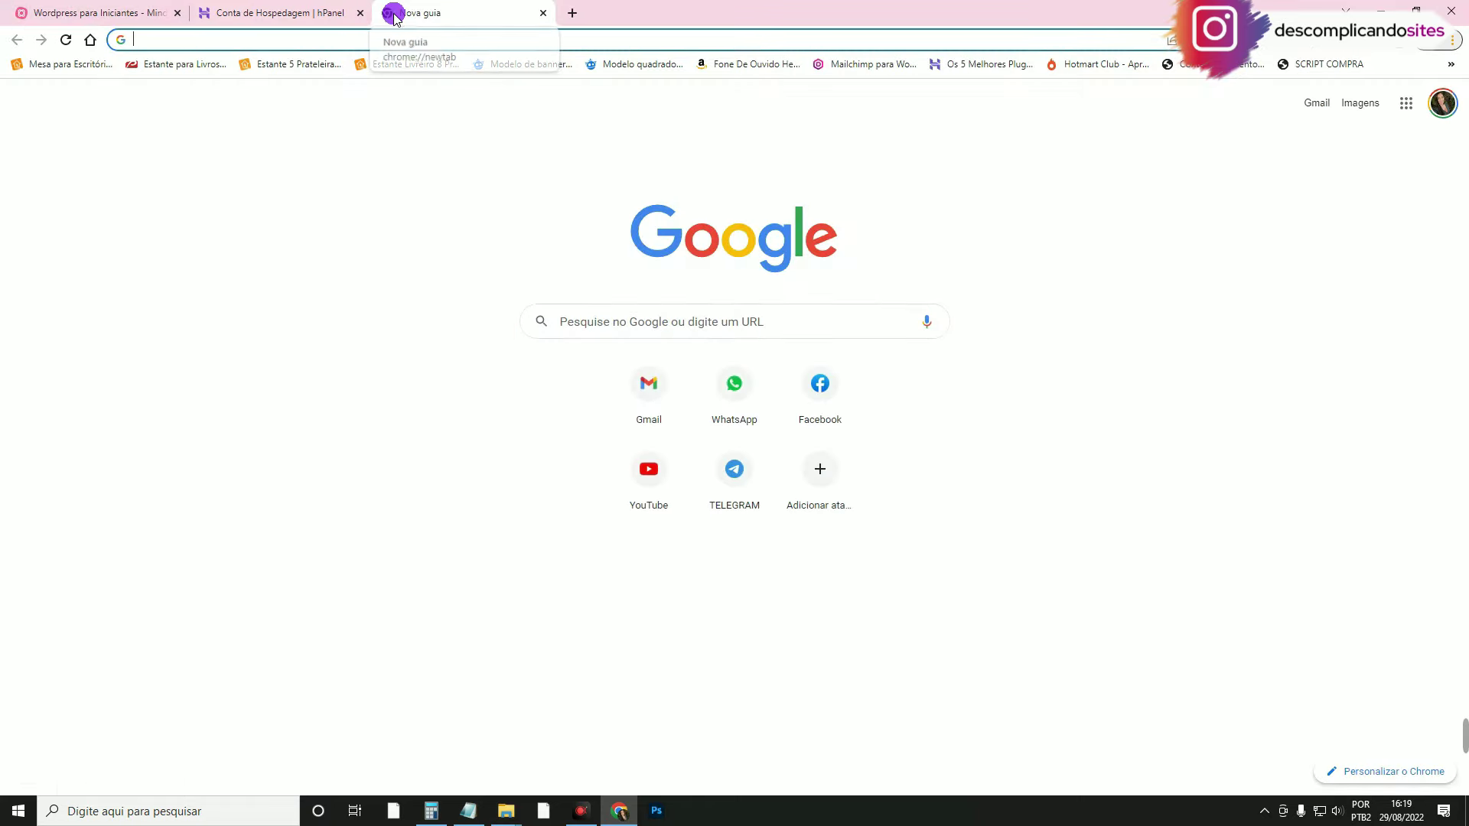
pyautogui.write('wordpress.com')
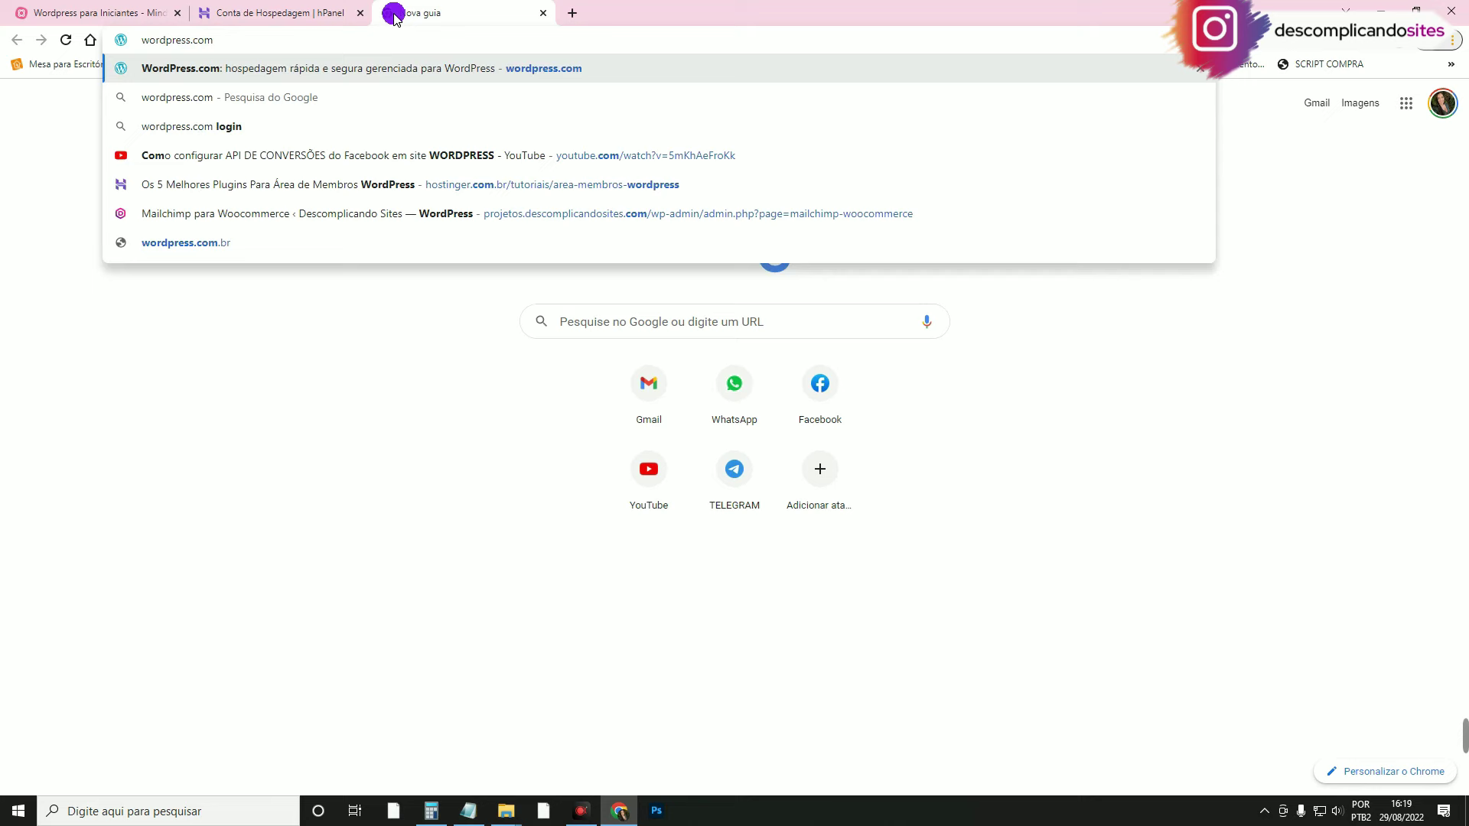
pyautogui.press('Return')
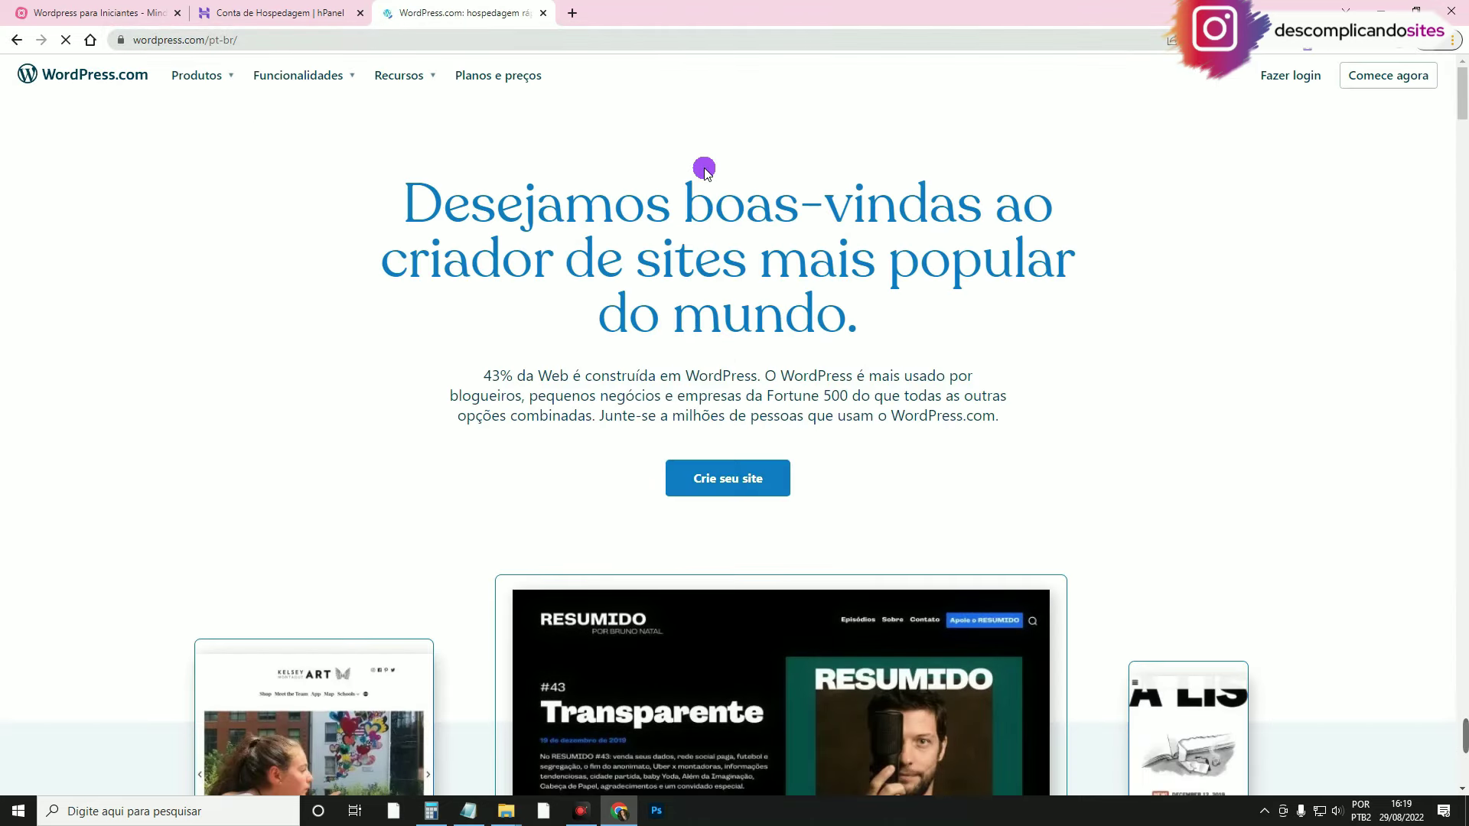
pyautogui.scroll(-3, 645, 296)
pyautogui.scroll(3, 709, 288)
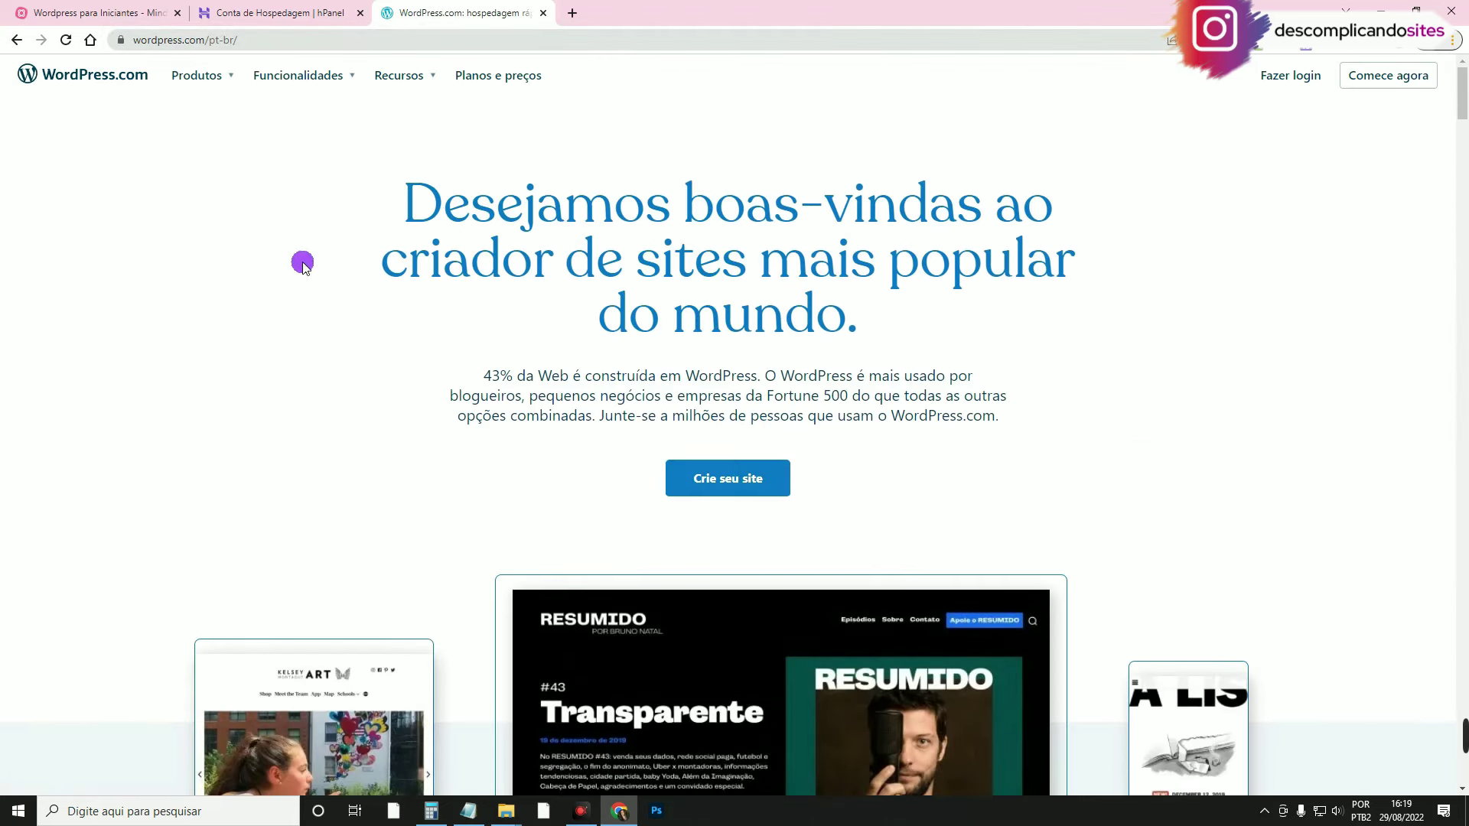
pyautogui.scroll(-4, 780, 273)
pyautogui.scroll(-3, 710, 277)
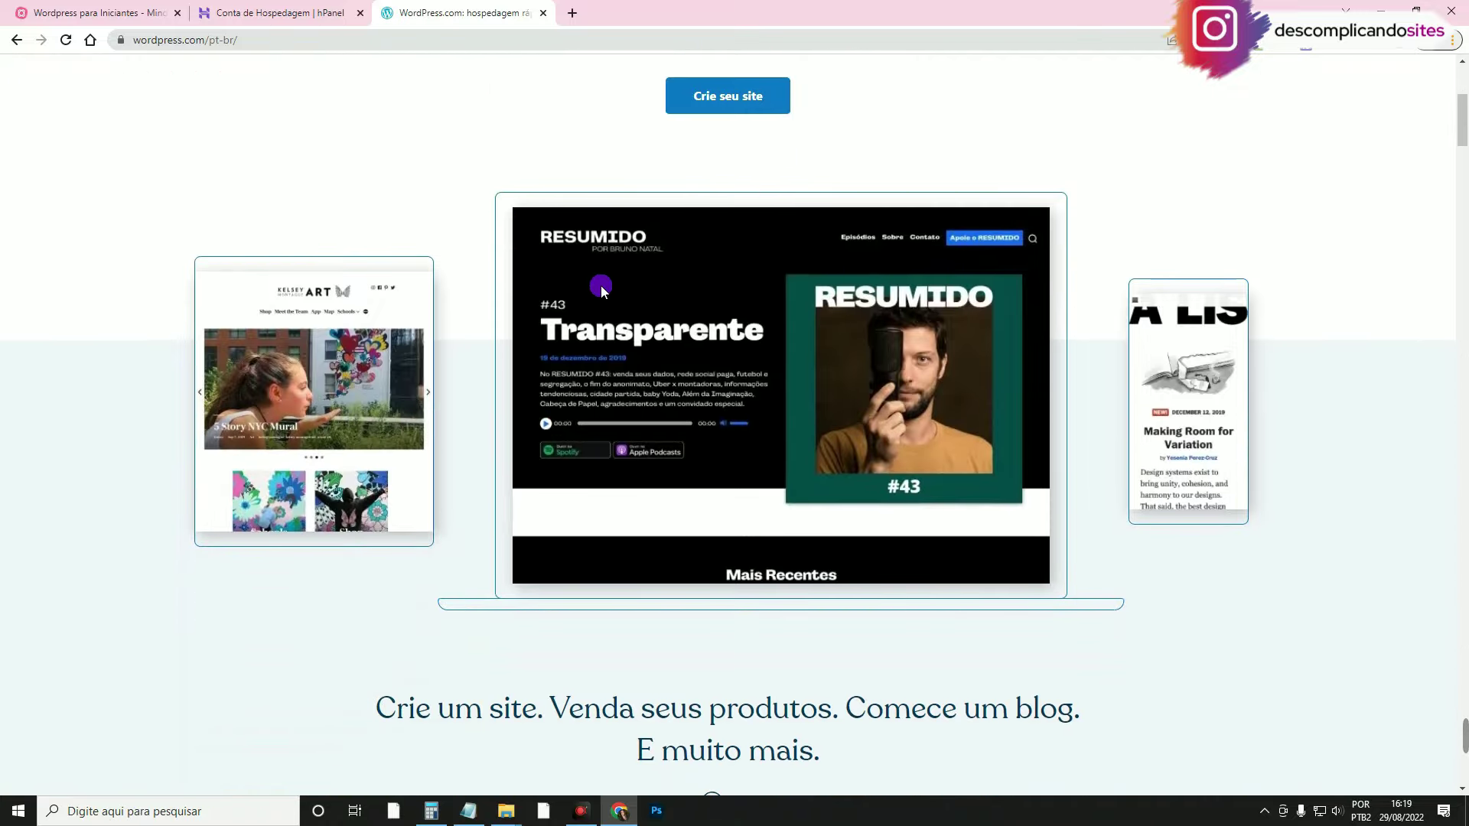
pyautogui.scroll(6, 675, 287)
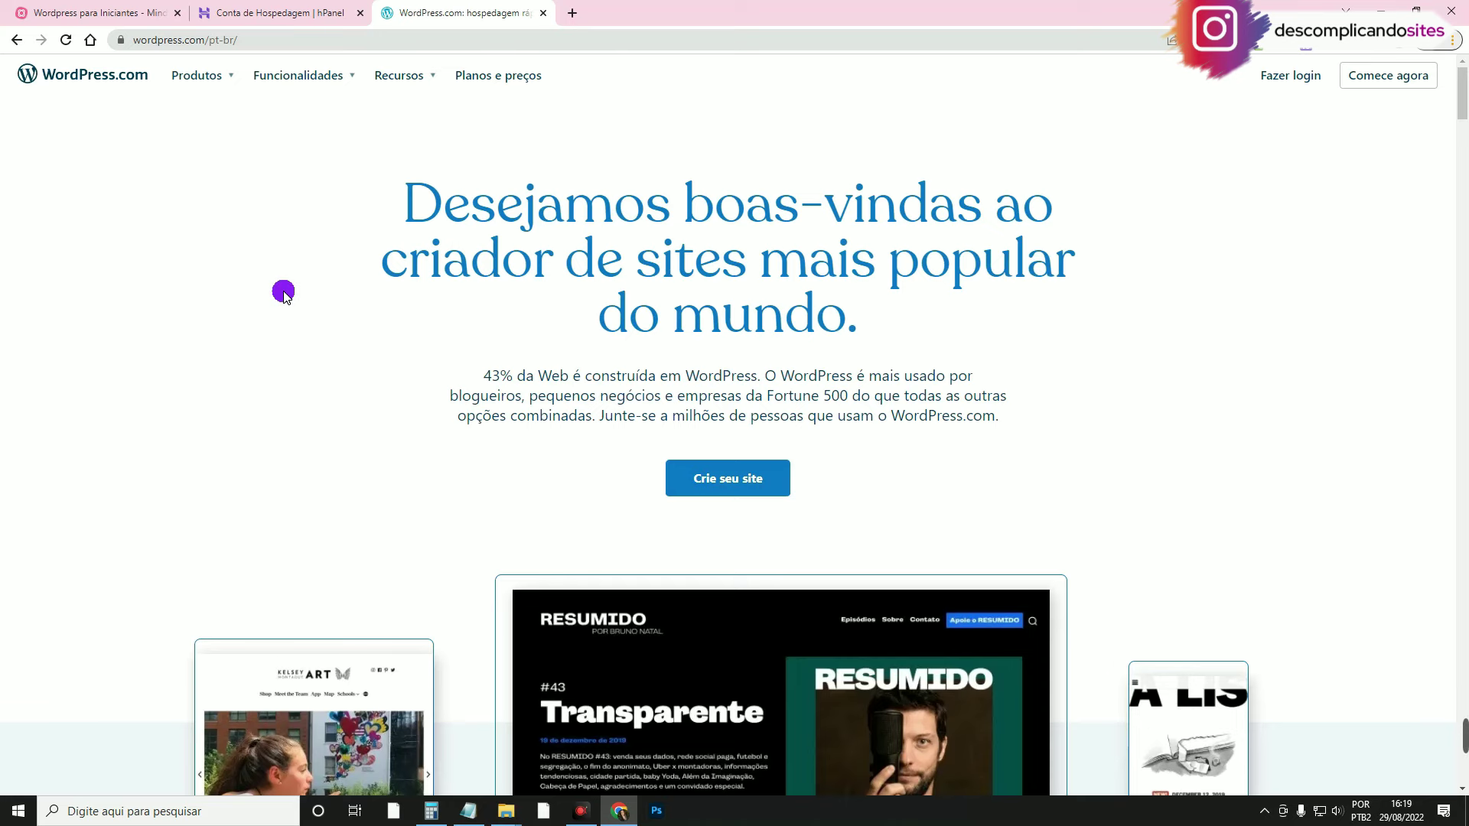
pyautogui.scroll(-4, 296, 292)
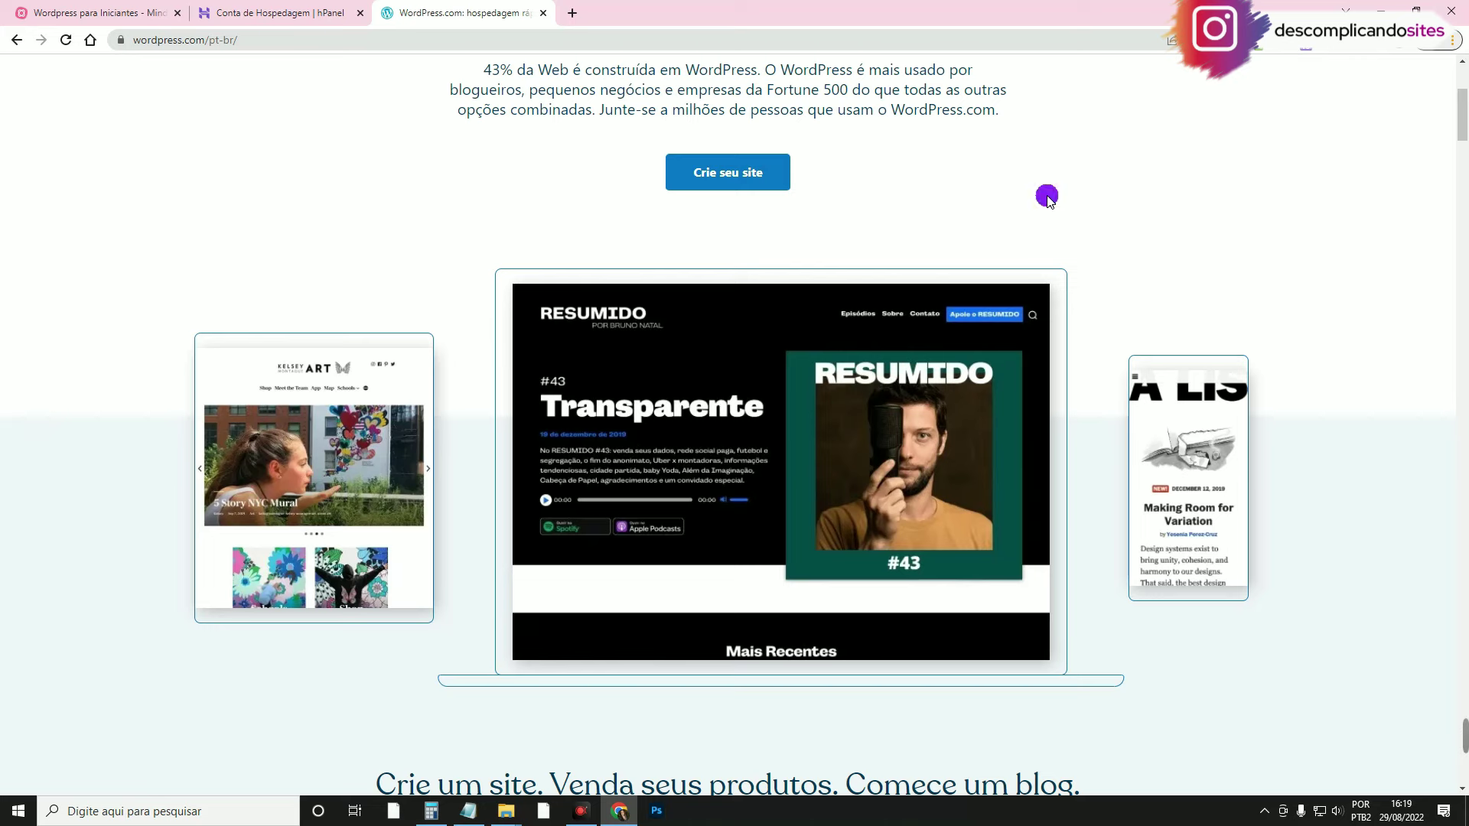
pyautogui.scroll(4, 1047, 196)
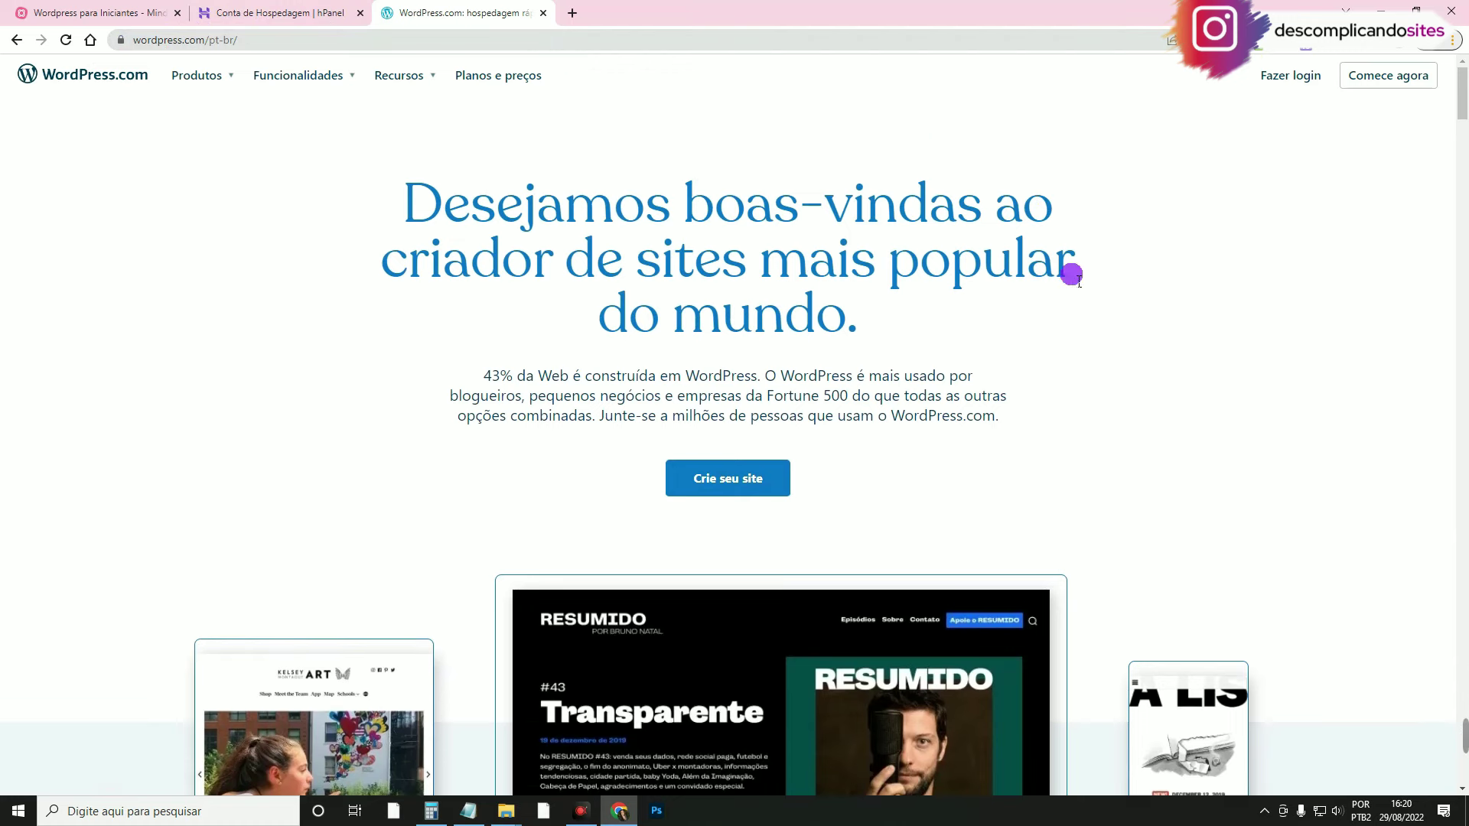
pyautogui.click(492, 84)
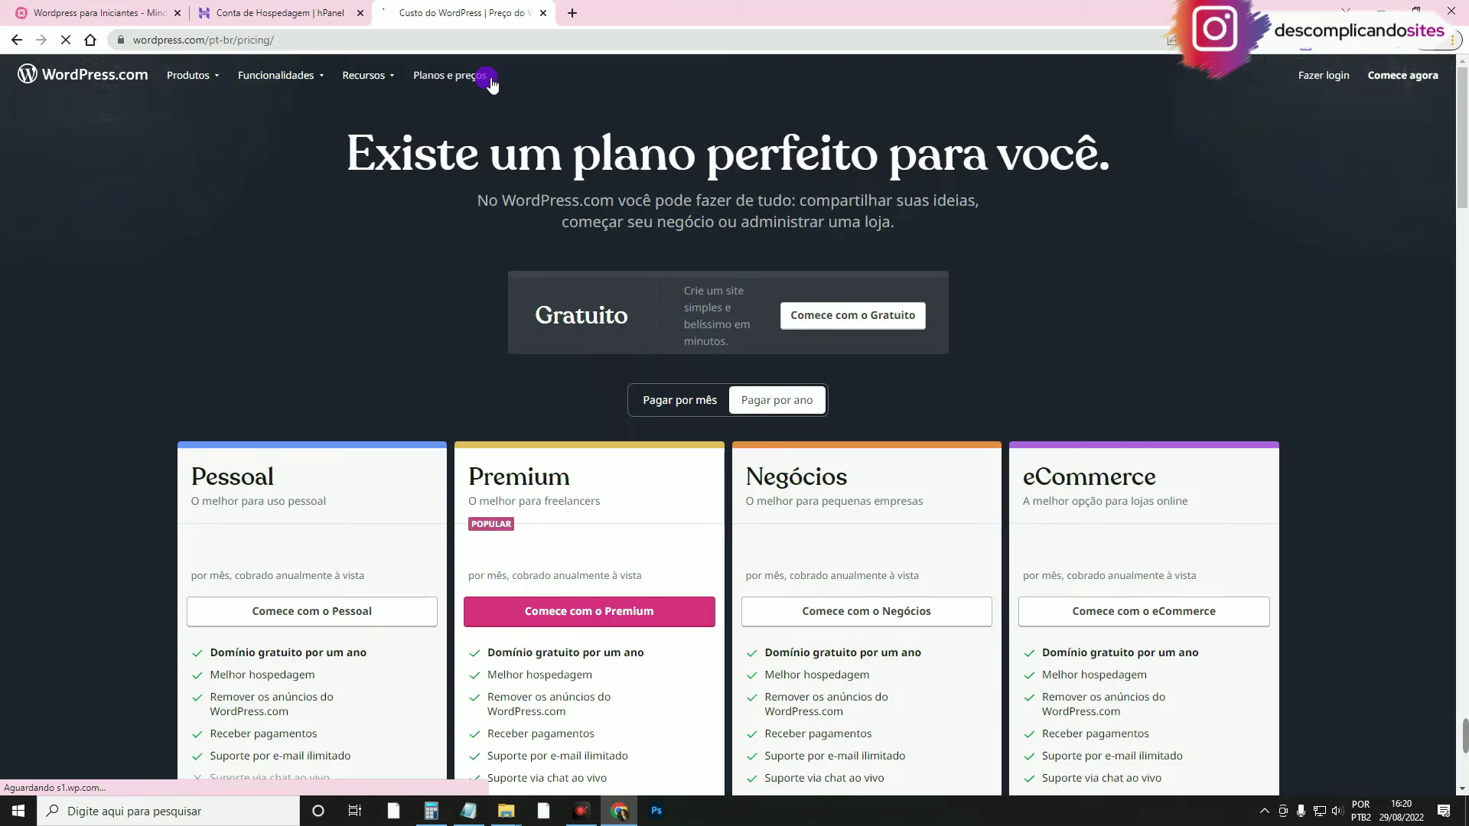
pyautogui.scroll(-6, 664, 372)
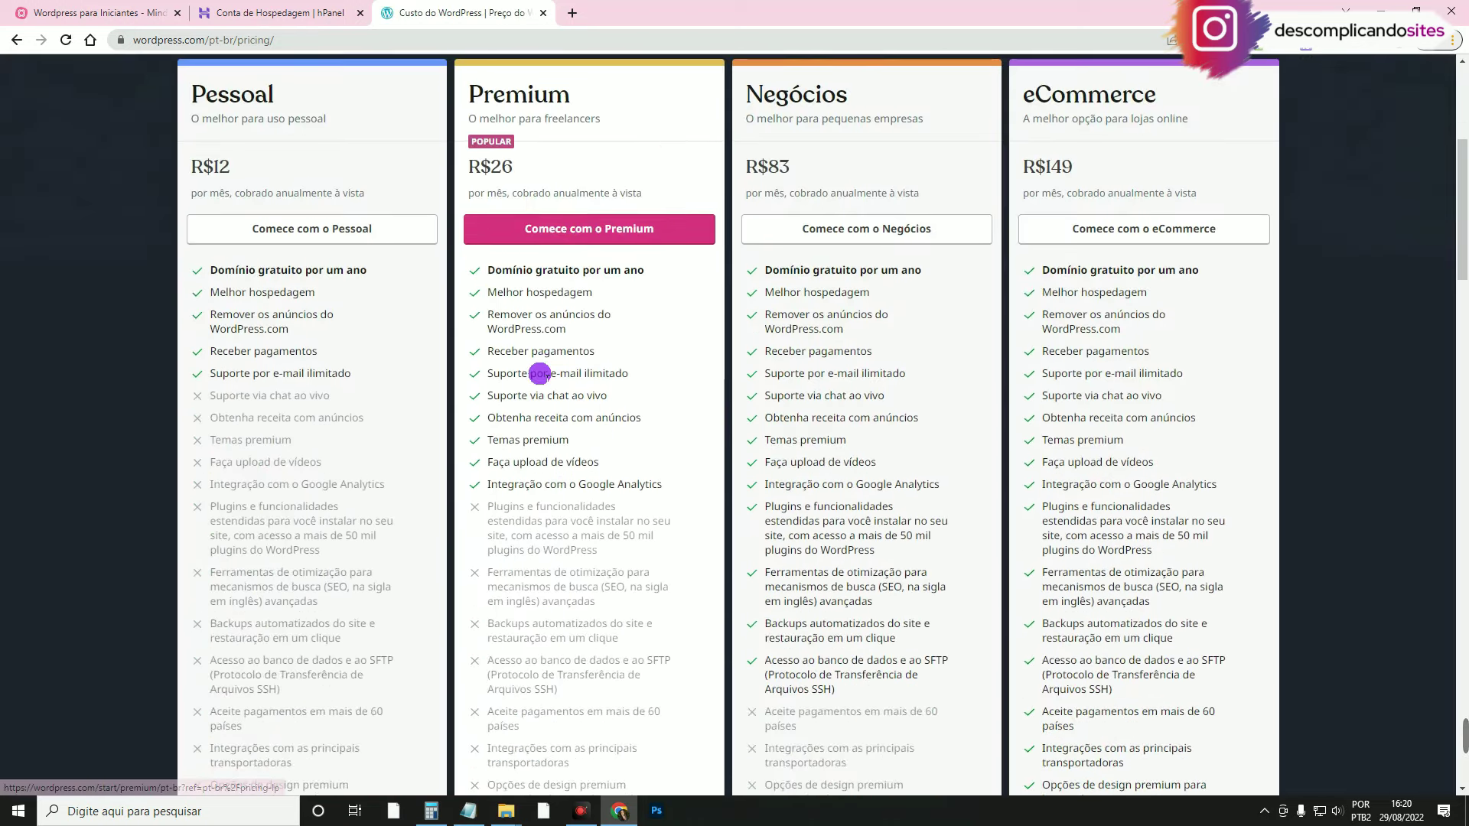
pyautogui.scroll(3, 914, 505)
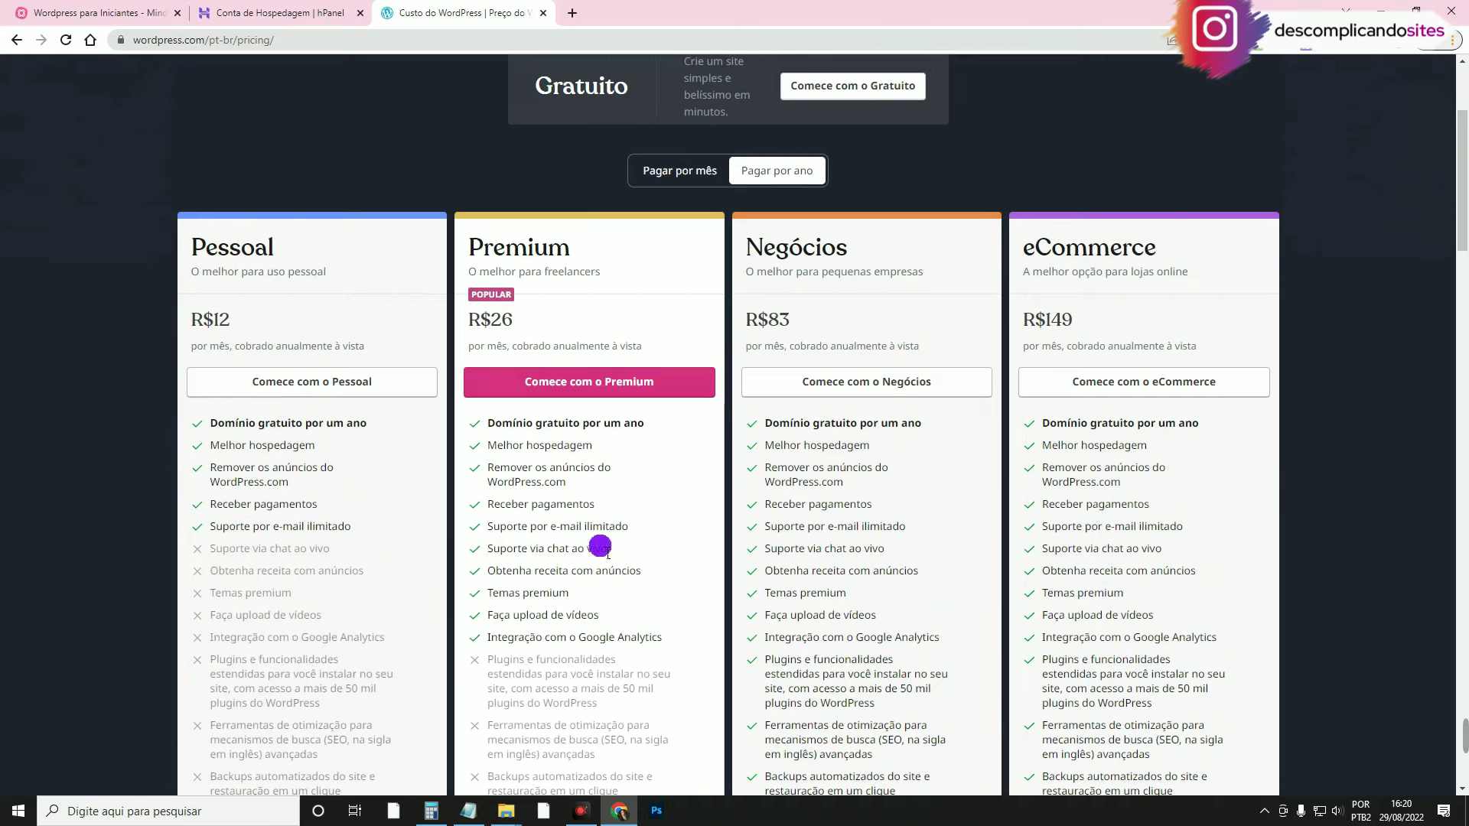
pyautogui.scroll(1, 601, 548)
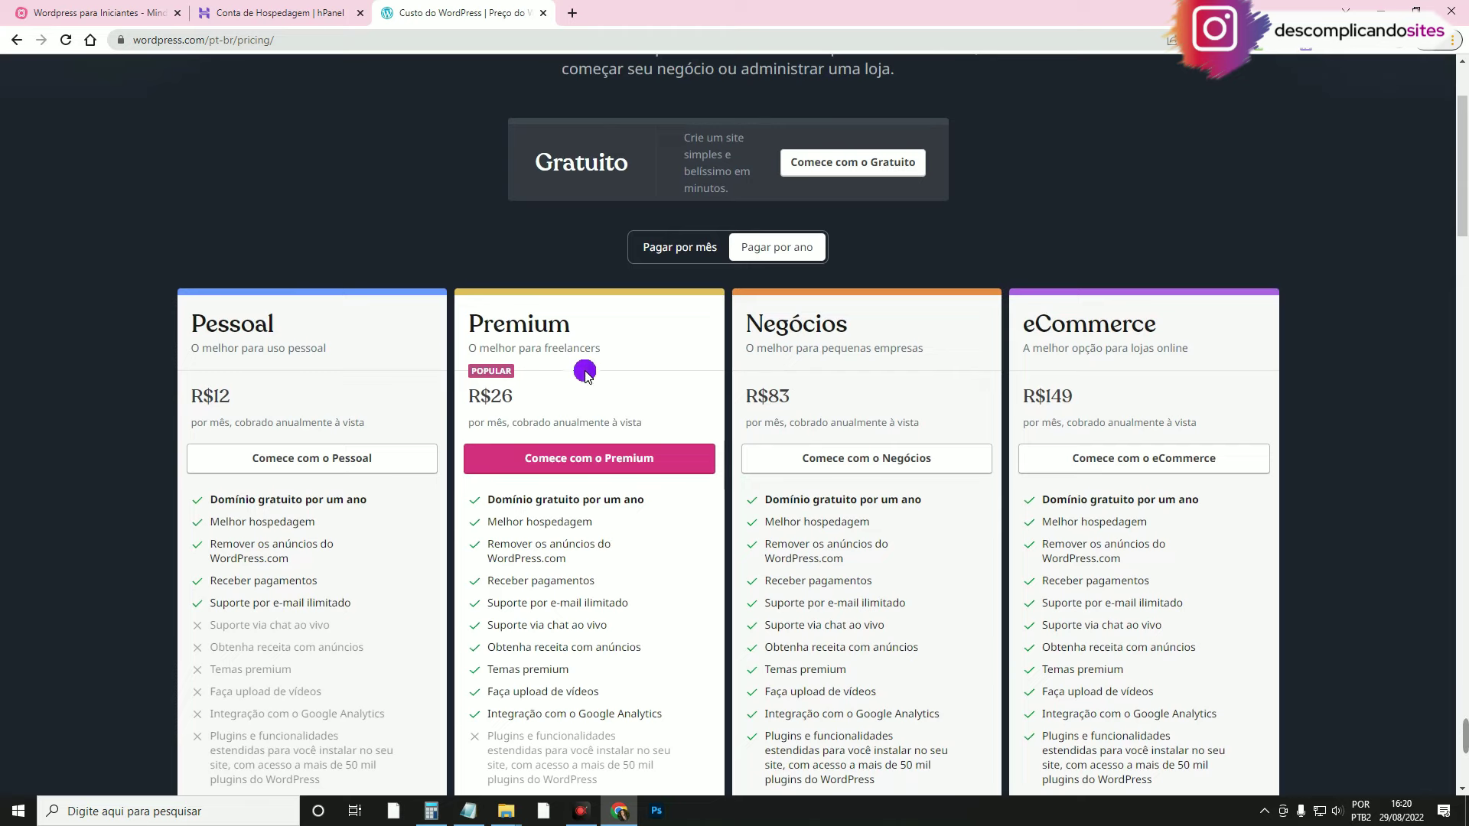
pyautogui.scroll(2, 585, 411)
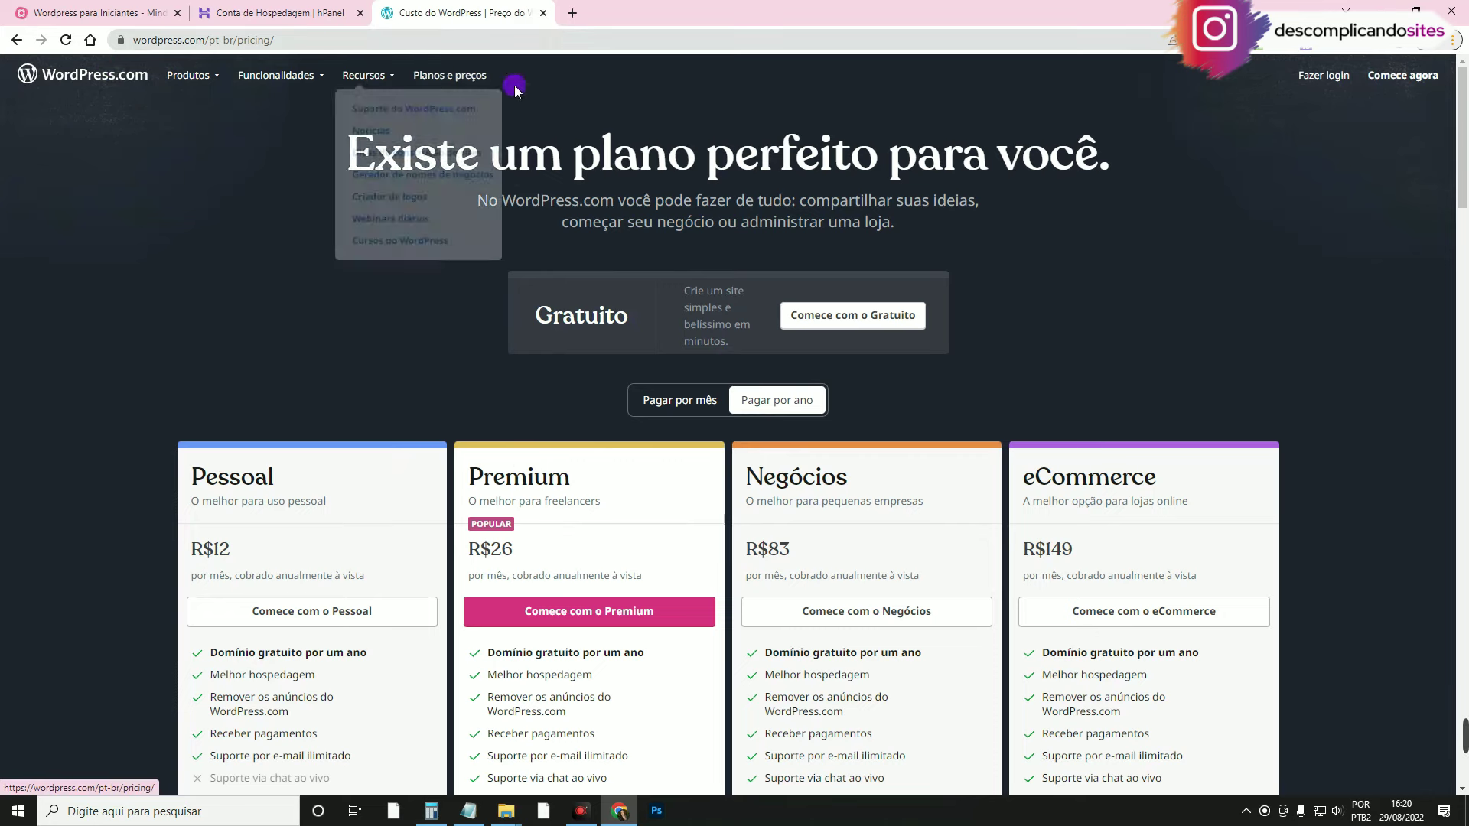
pyautogui.scroll(-1, 895, 403)
pyautogui.scroll(1, 895, 403)
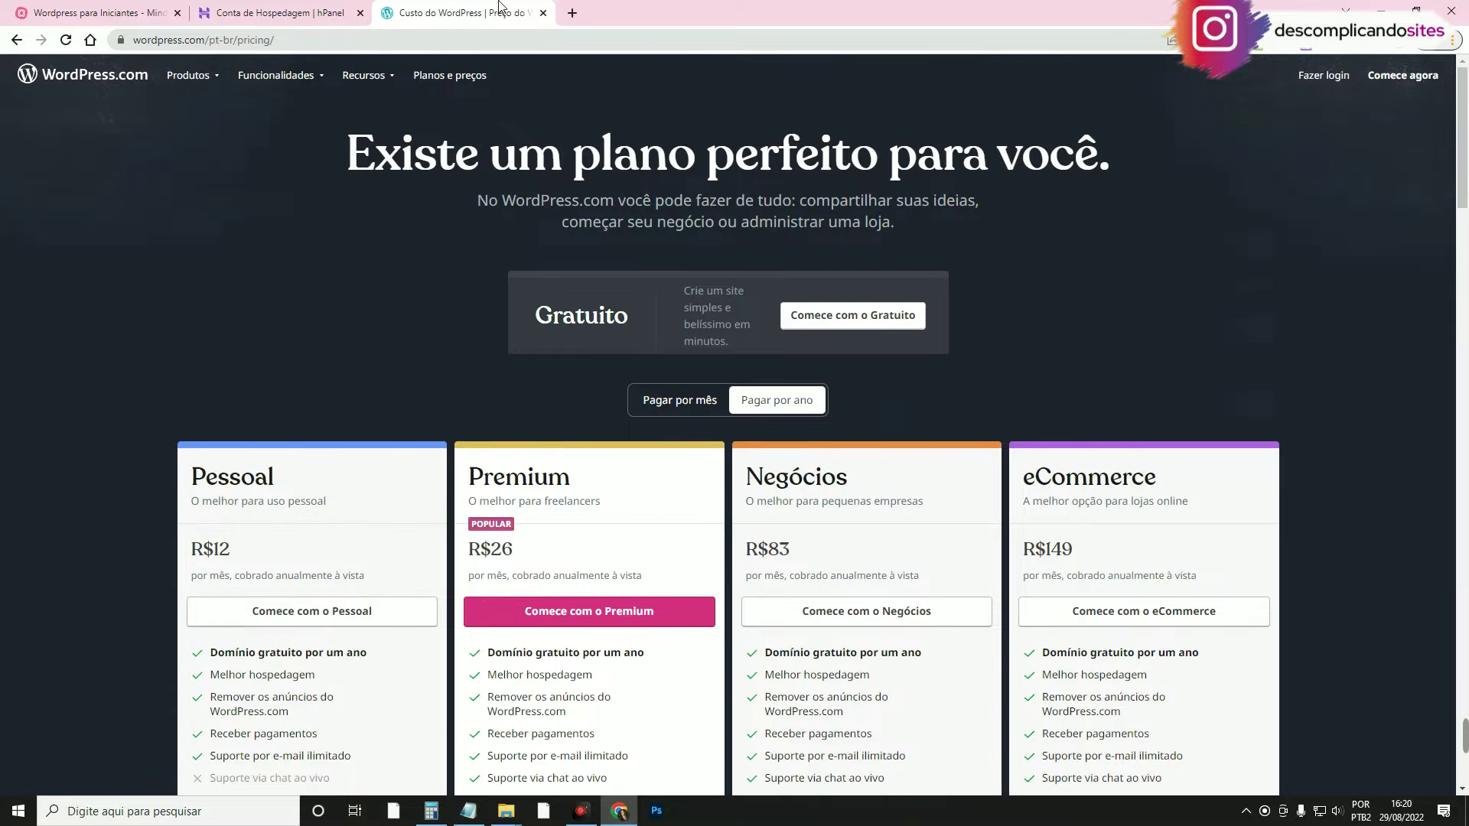
pyautogui.click(543, 13)
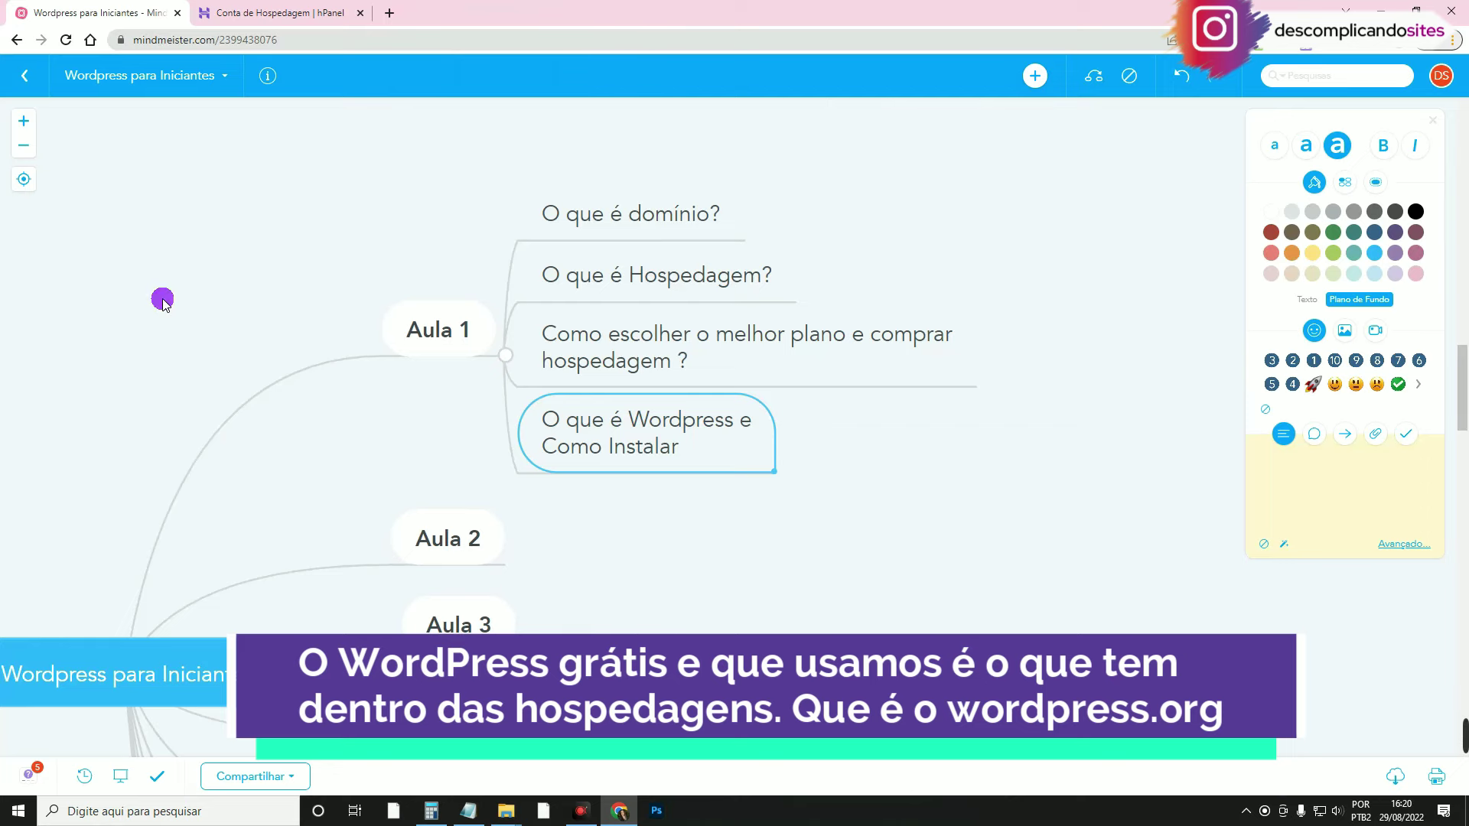
# - Return to the hPanel tab and open the WordPress card for descomplicandosites.fun
pyautogui.click(229, 12)
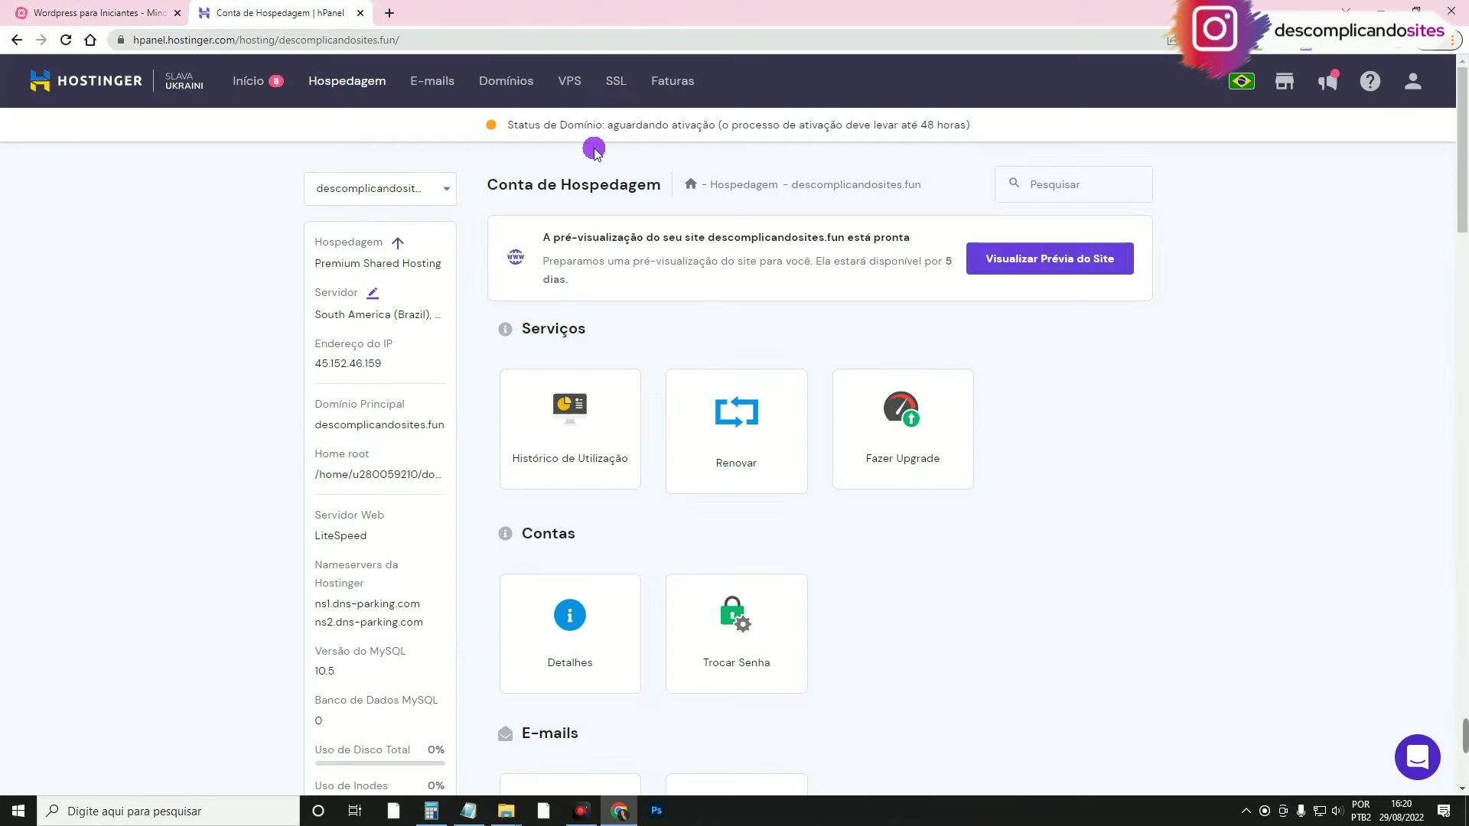
pyautogui.scroll(-10, 885, 423)
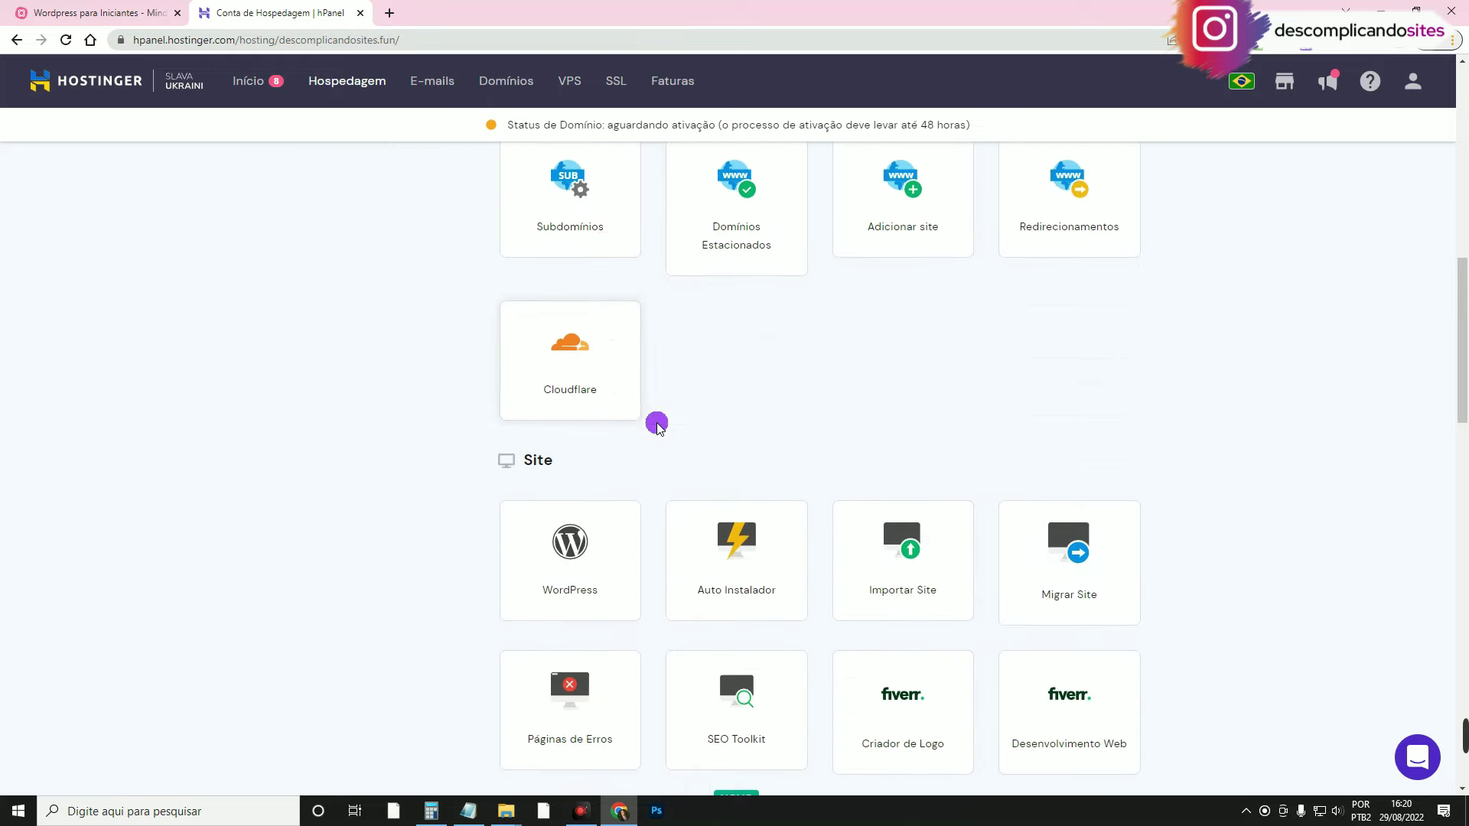
pyautogui.scroll(-5, 627, 451)
pyautogui.scroll(7, 599, 472)
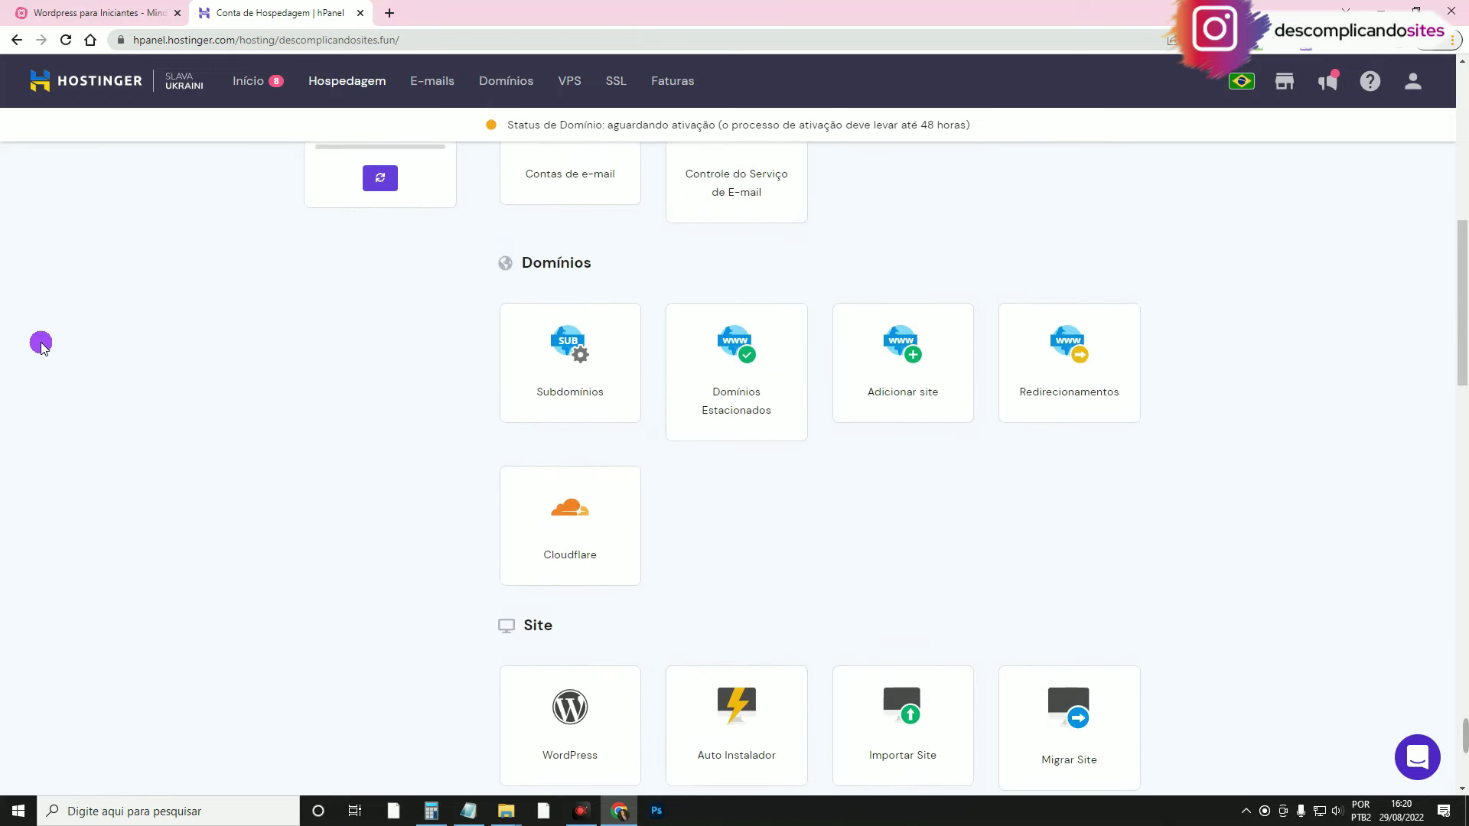
pyautogui.scroll(-4, 960, 314)
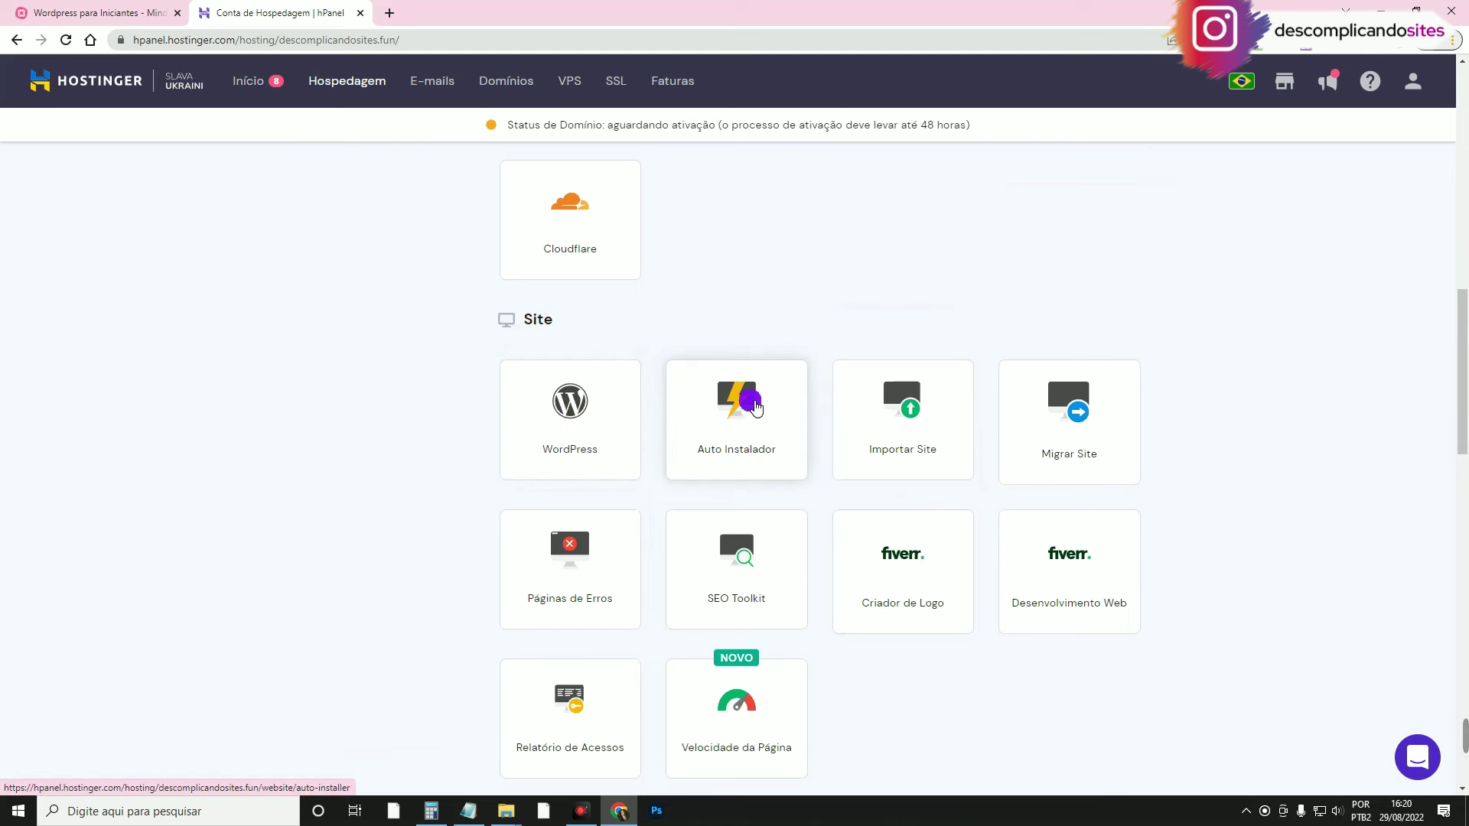
pyautogui.click(576, 420)
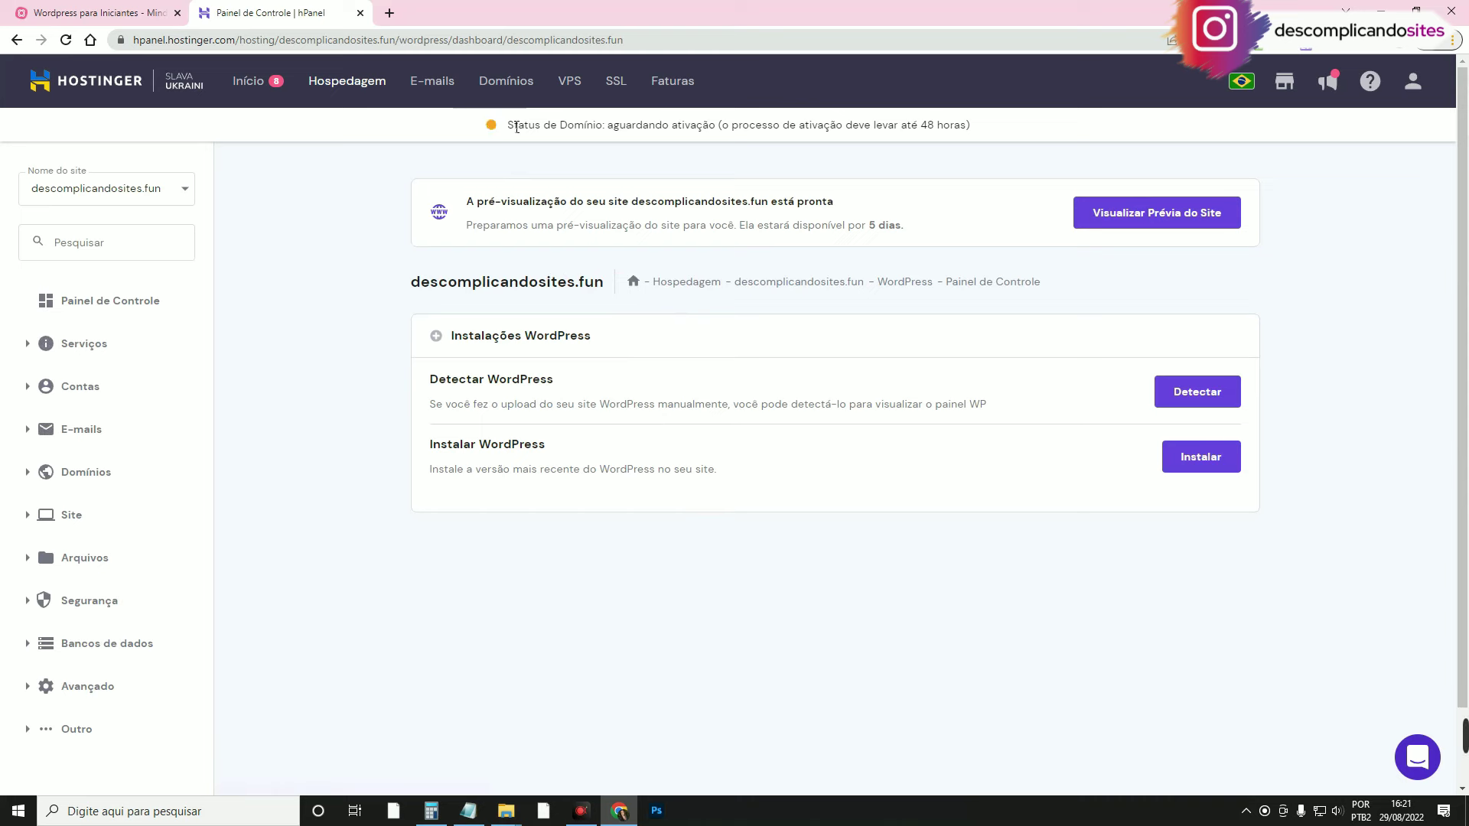
# - Highlight the domain status sentence and its 48-hour activation notice on the WordPress panel
pyautogui.moveTo(509, 126); pyautogui.dragTo(709, 127)
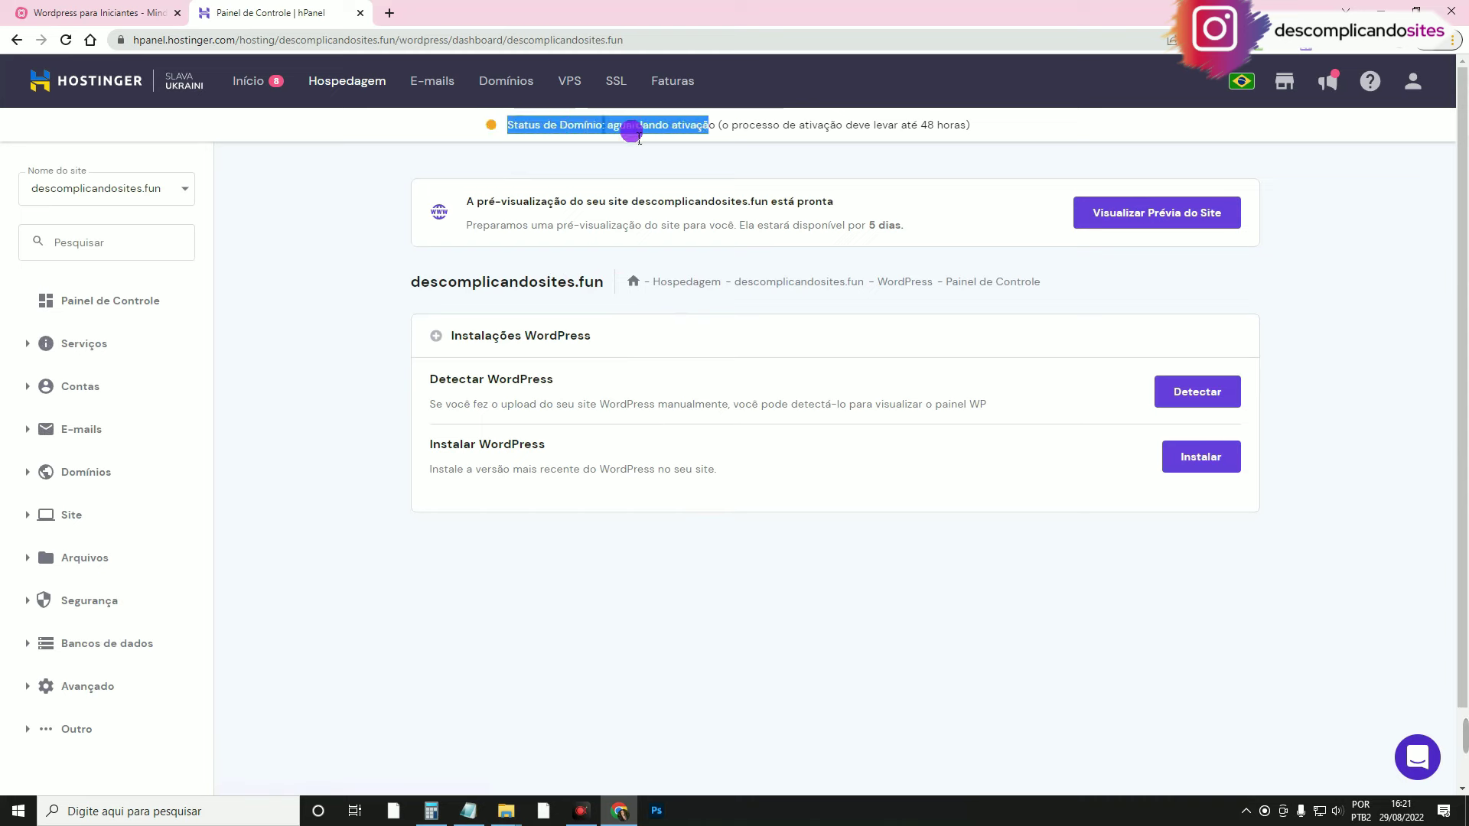
pyautogui.click(677, 128)
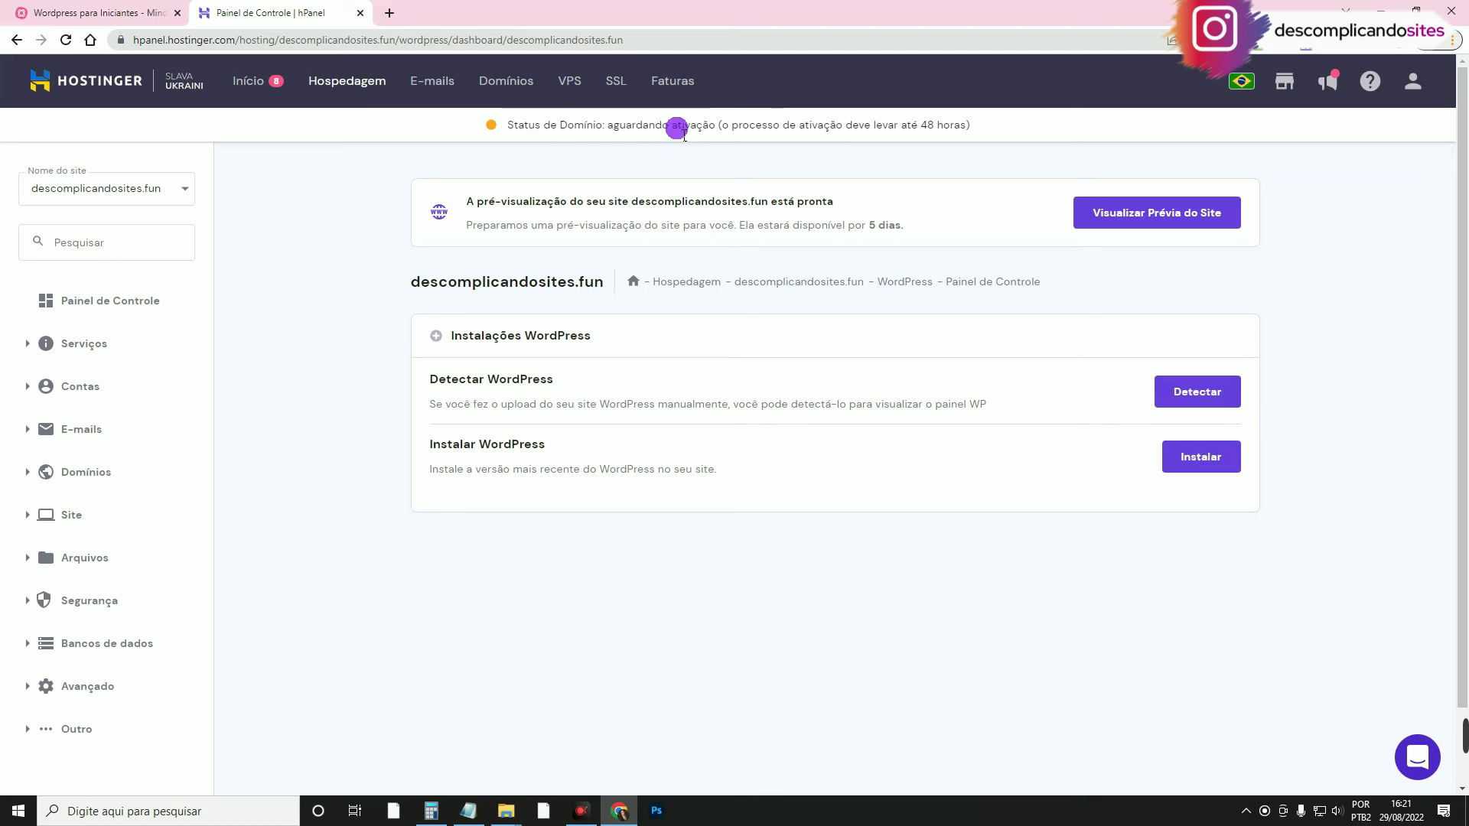
pyautogui.moveTo(979, 127); pyautogui.dragTo(479, 138)
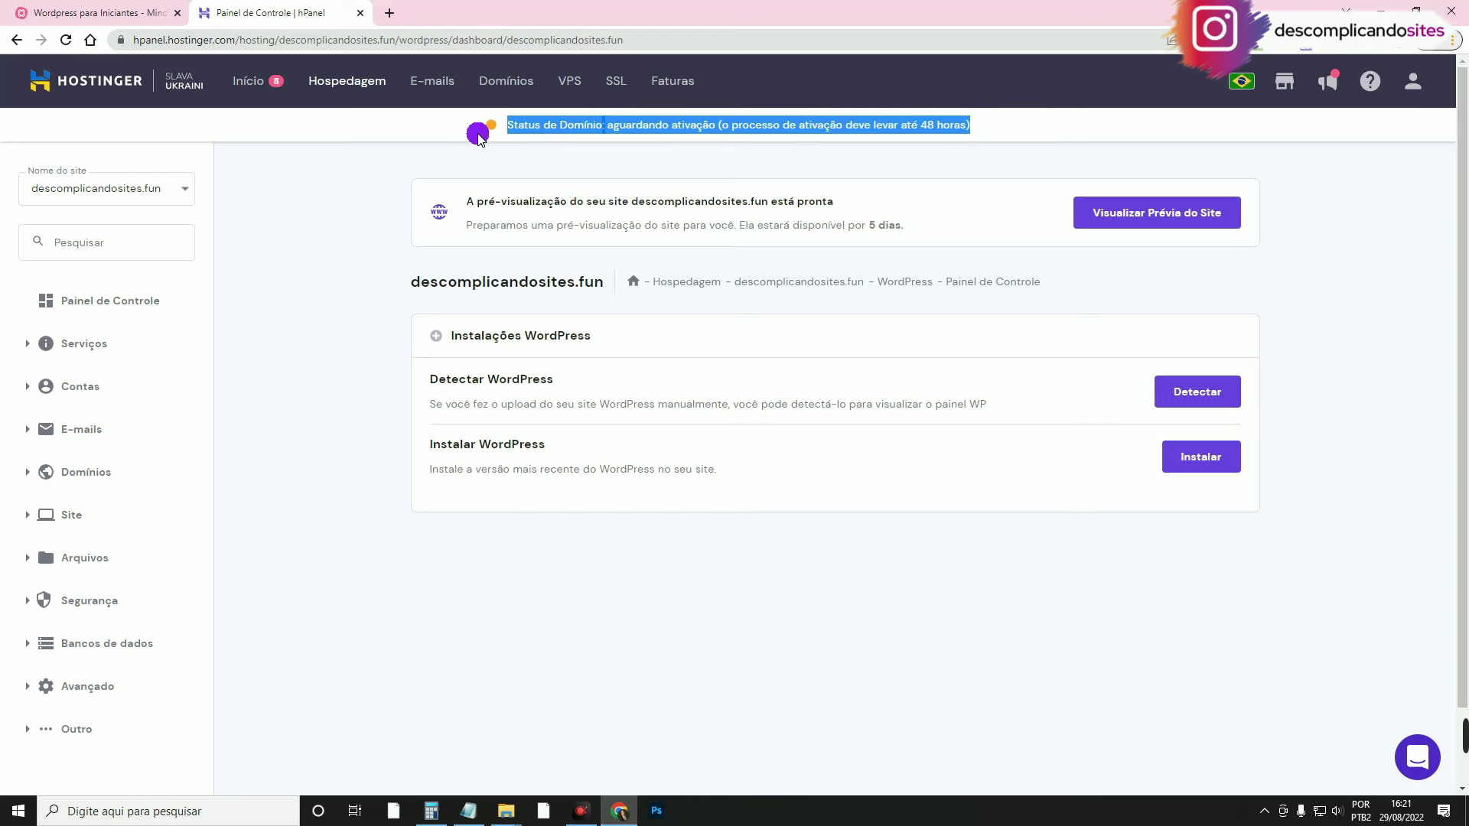
pyautogui.click(478, 136)
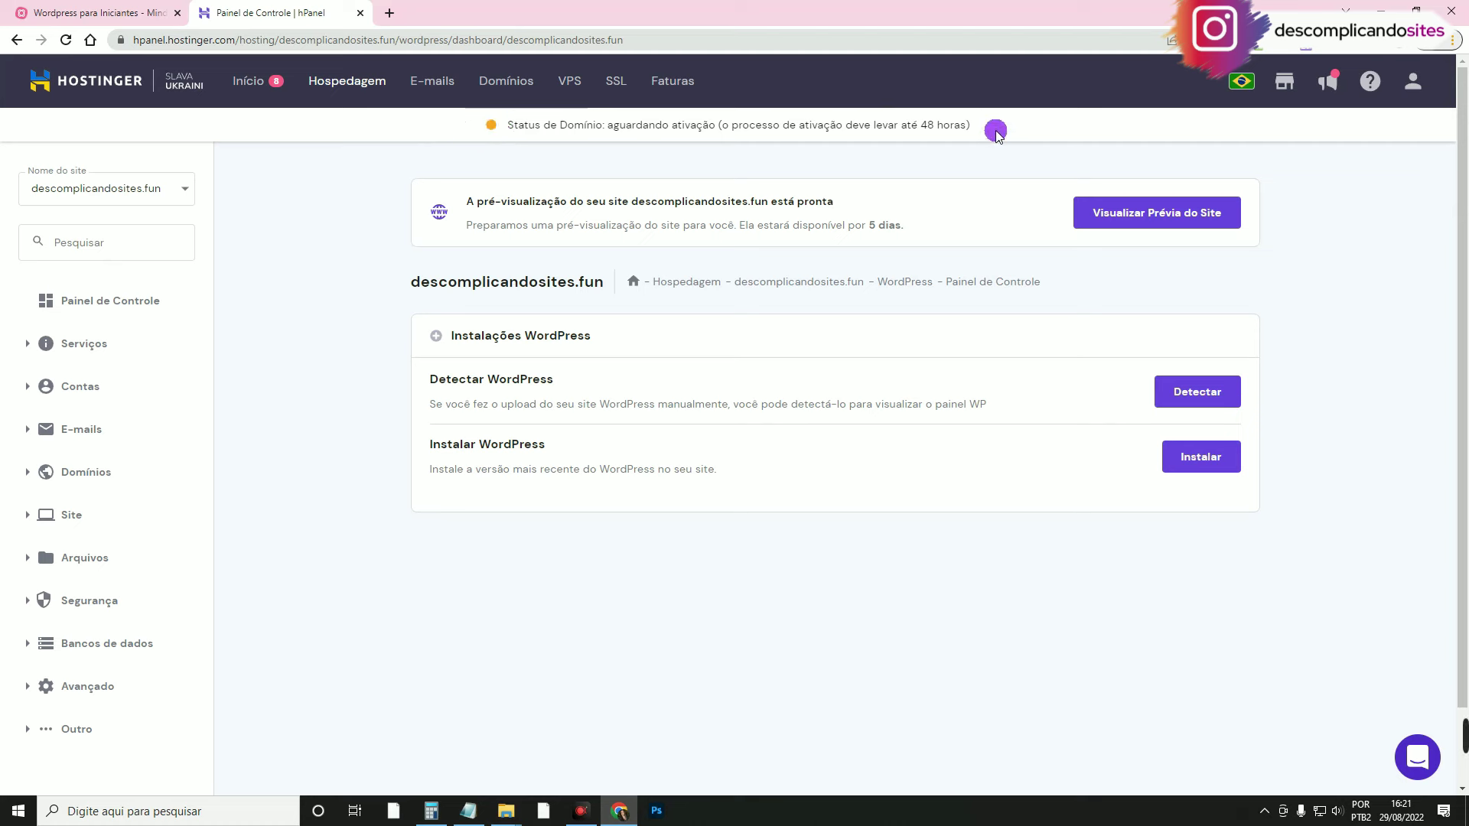
pyautogui.moveTo(741, 126); pyautogui.dragTo(966, 138)
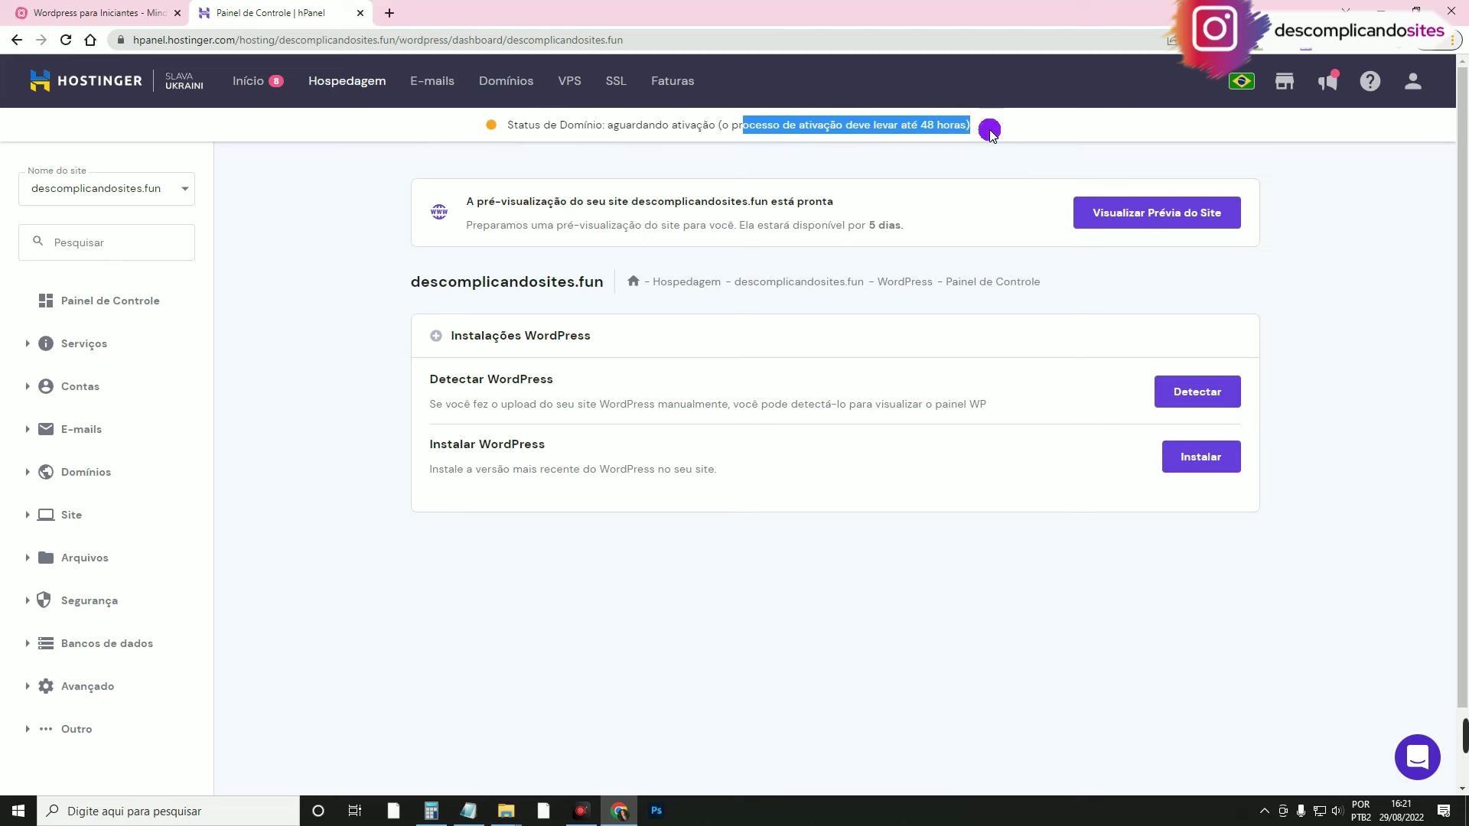
pyautogui.click(952, 130)
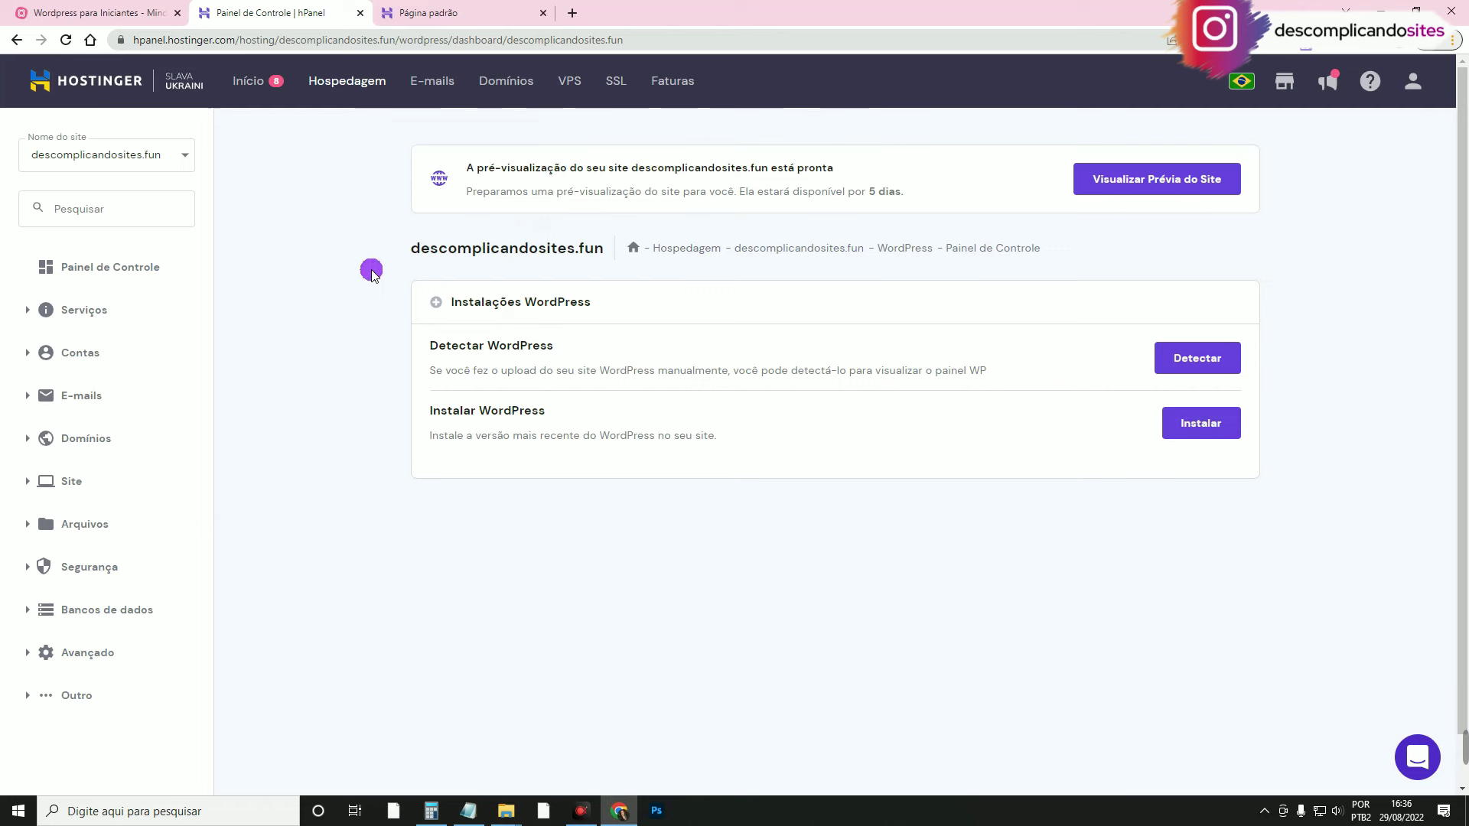
# - Check the descomplicandosites.fun default-page address, then close that tab and return to hPanel
pyautogui.click(404, 14)
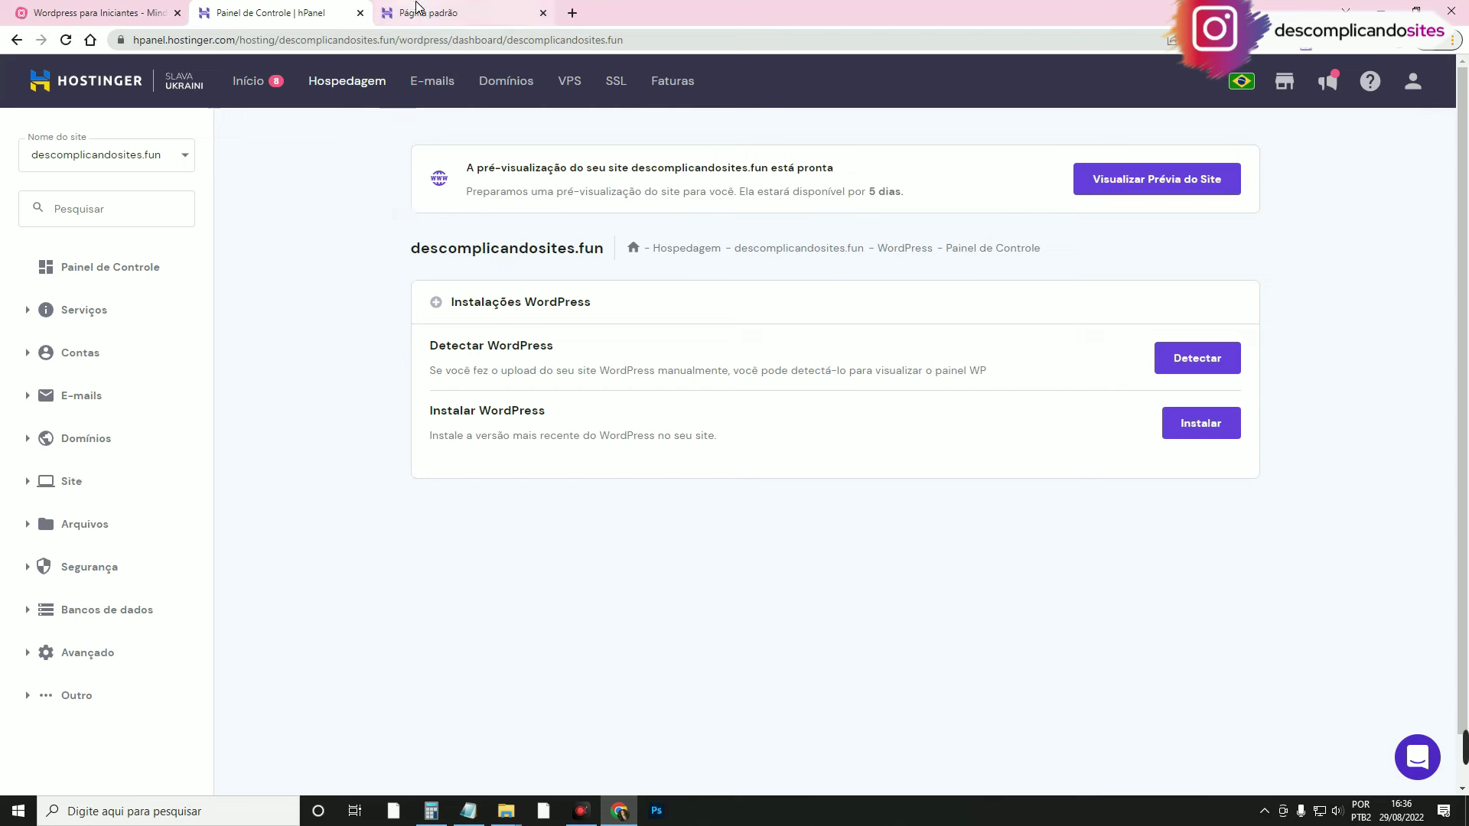
pyautogui.click(260, 39)
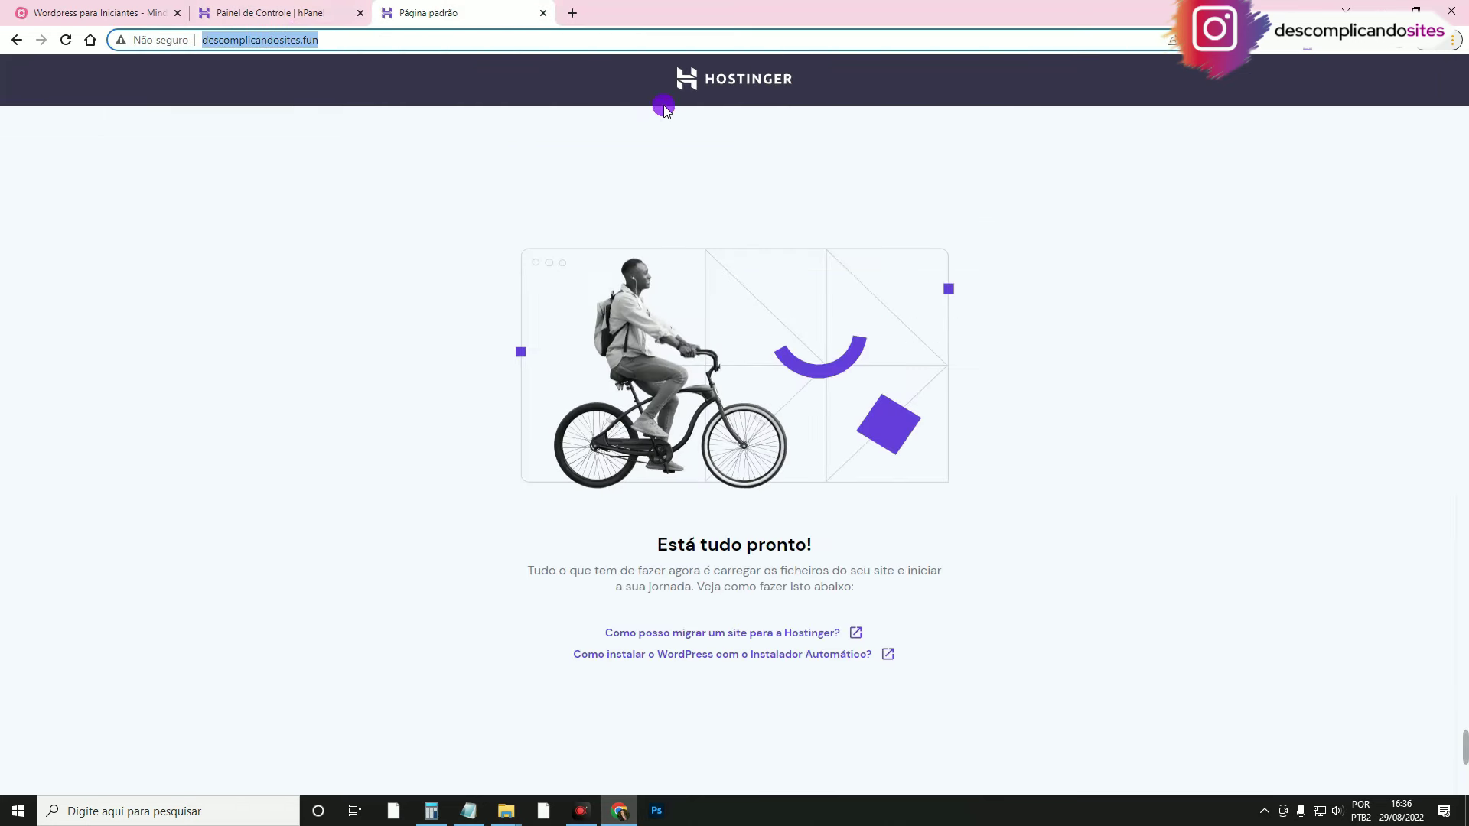
pyautogui.click(283, 237)
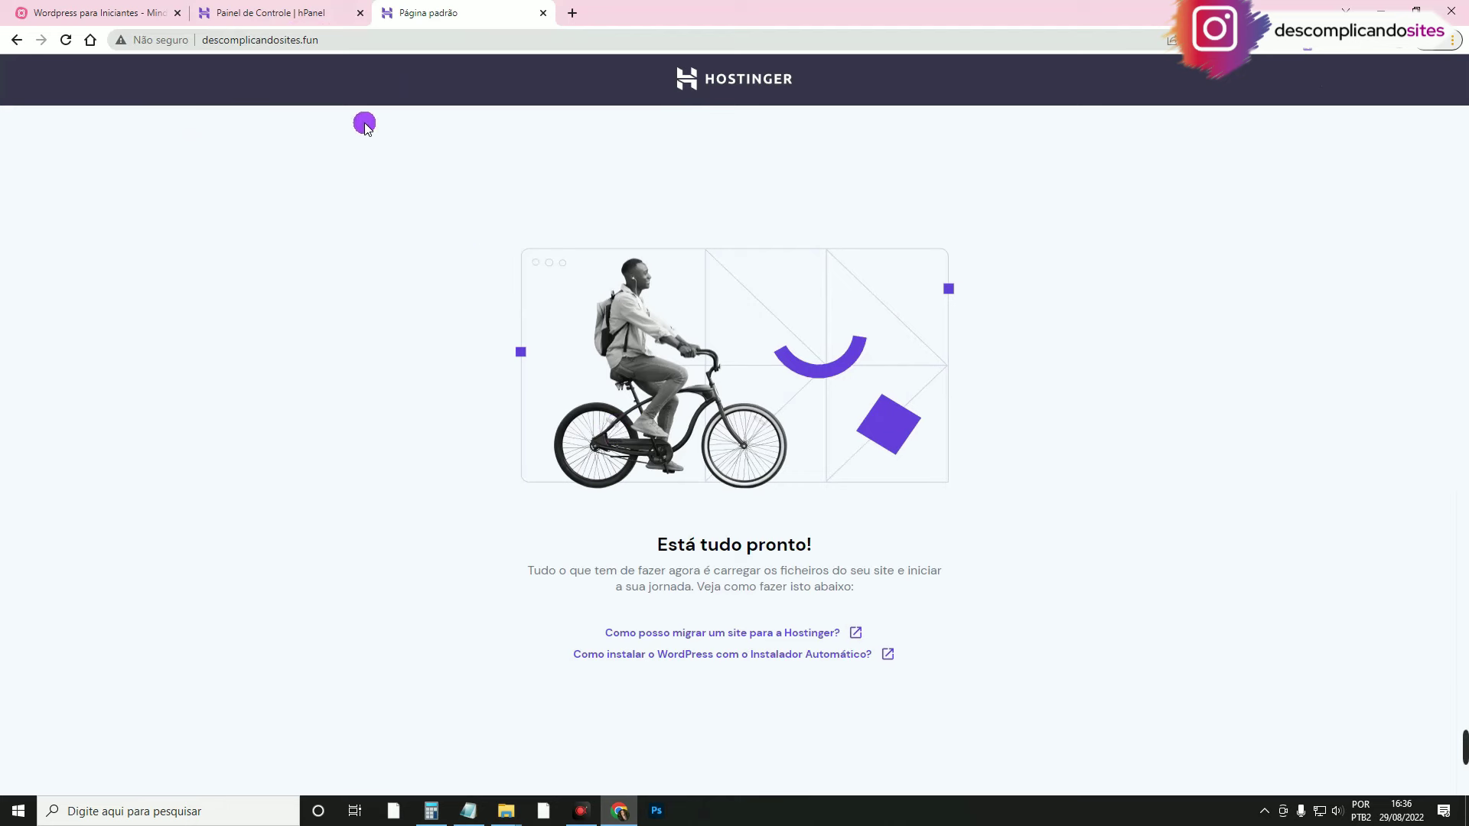
pyautogui.click(338, 7)
pyautogui.click(543, 12)
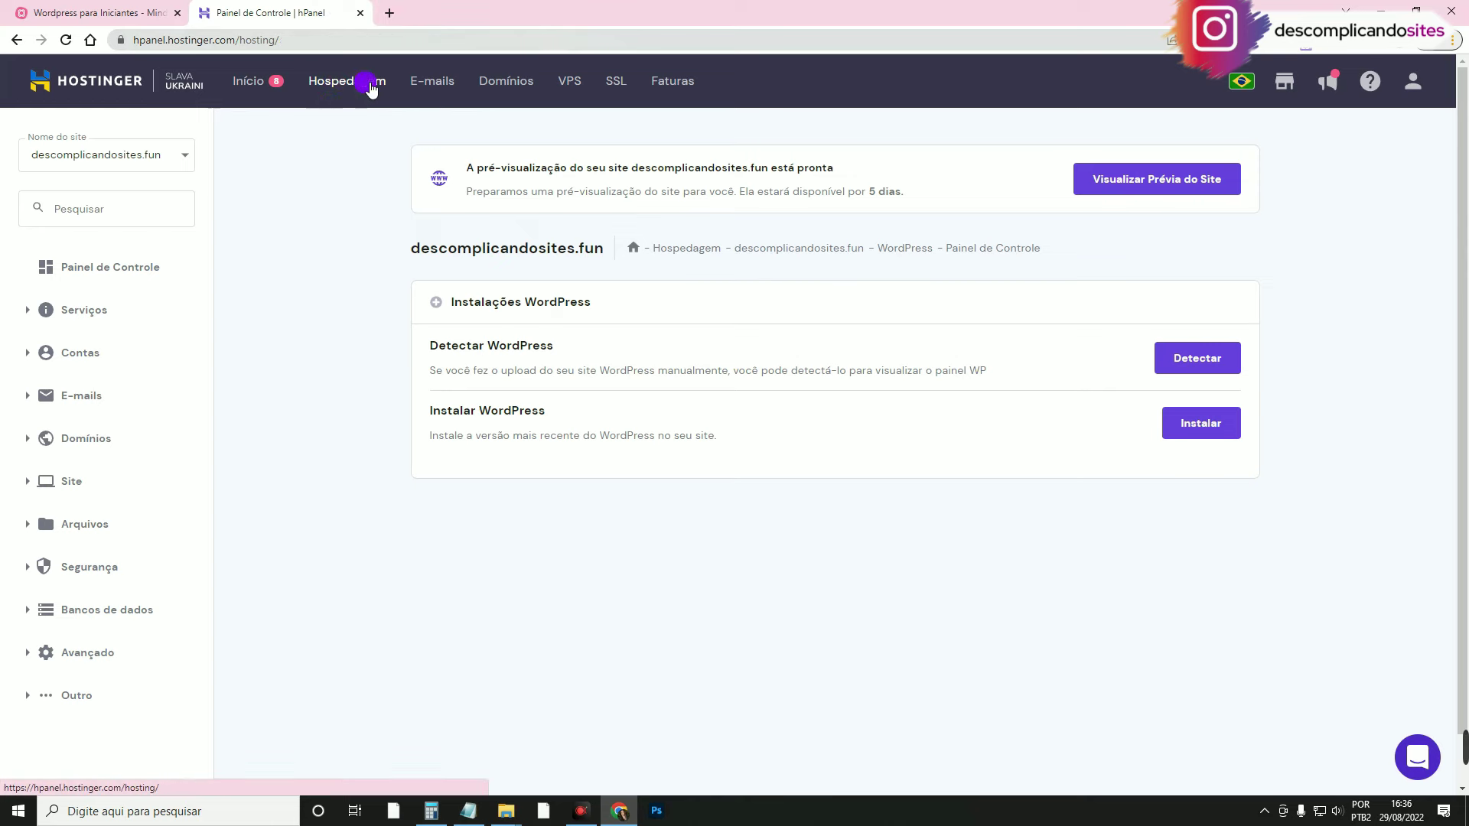
# - From Hospedagem, manage descomplicandosites.fun, open its WordPress panel, and start the installation
pyautogui.click(368, 86)
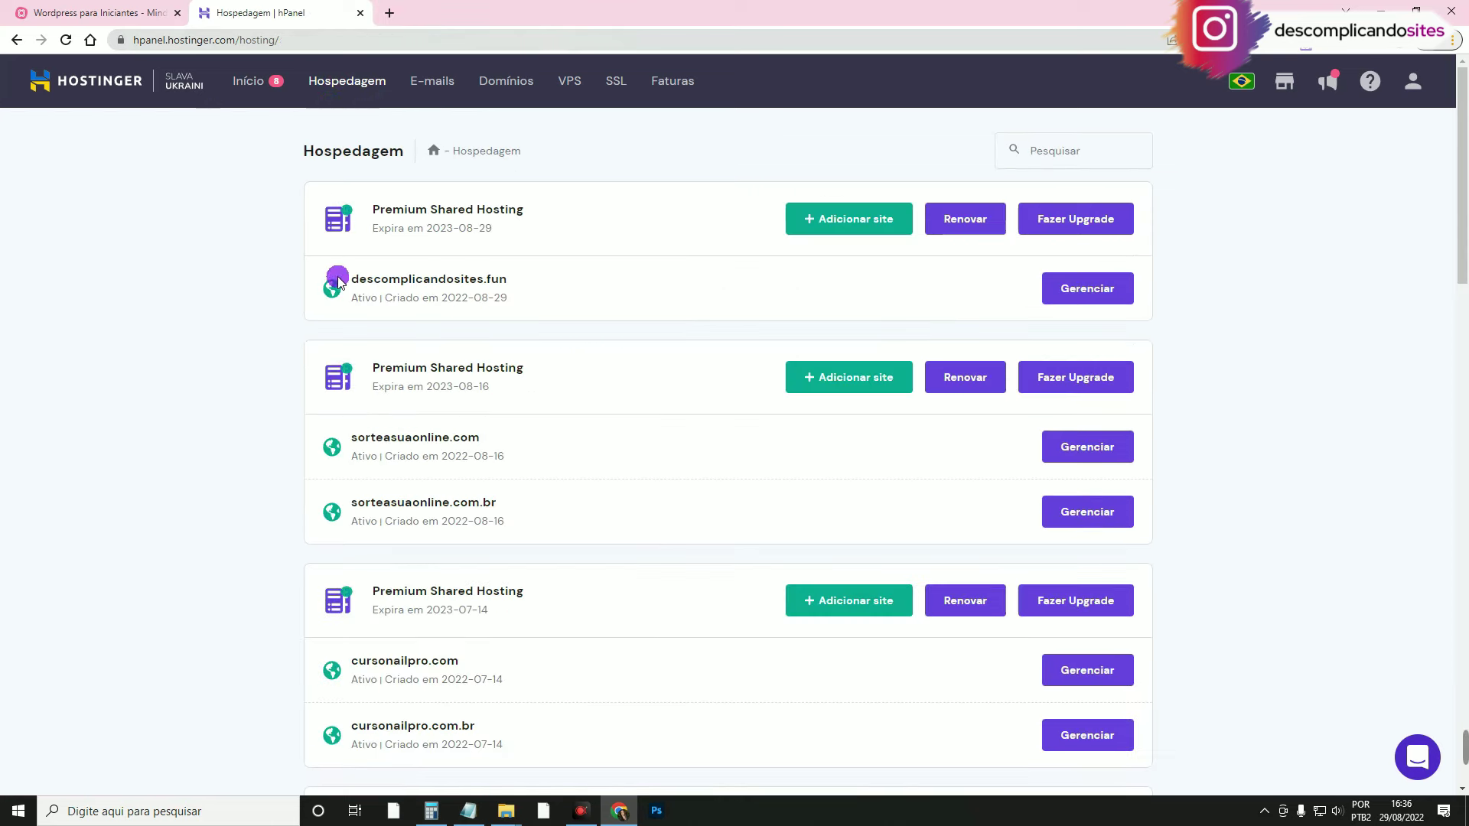
pyautogui.moveTo(349, 280); pyautogui.dragTo(498, 281)
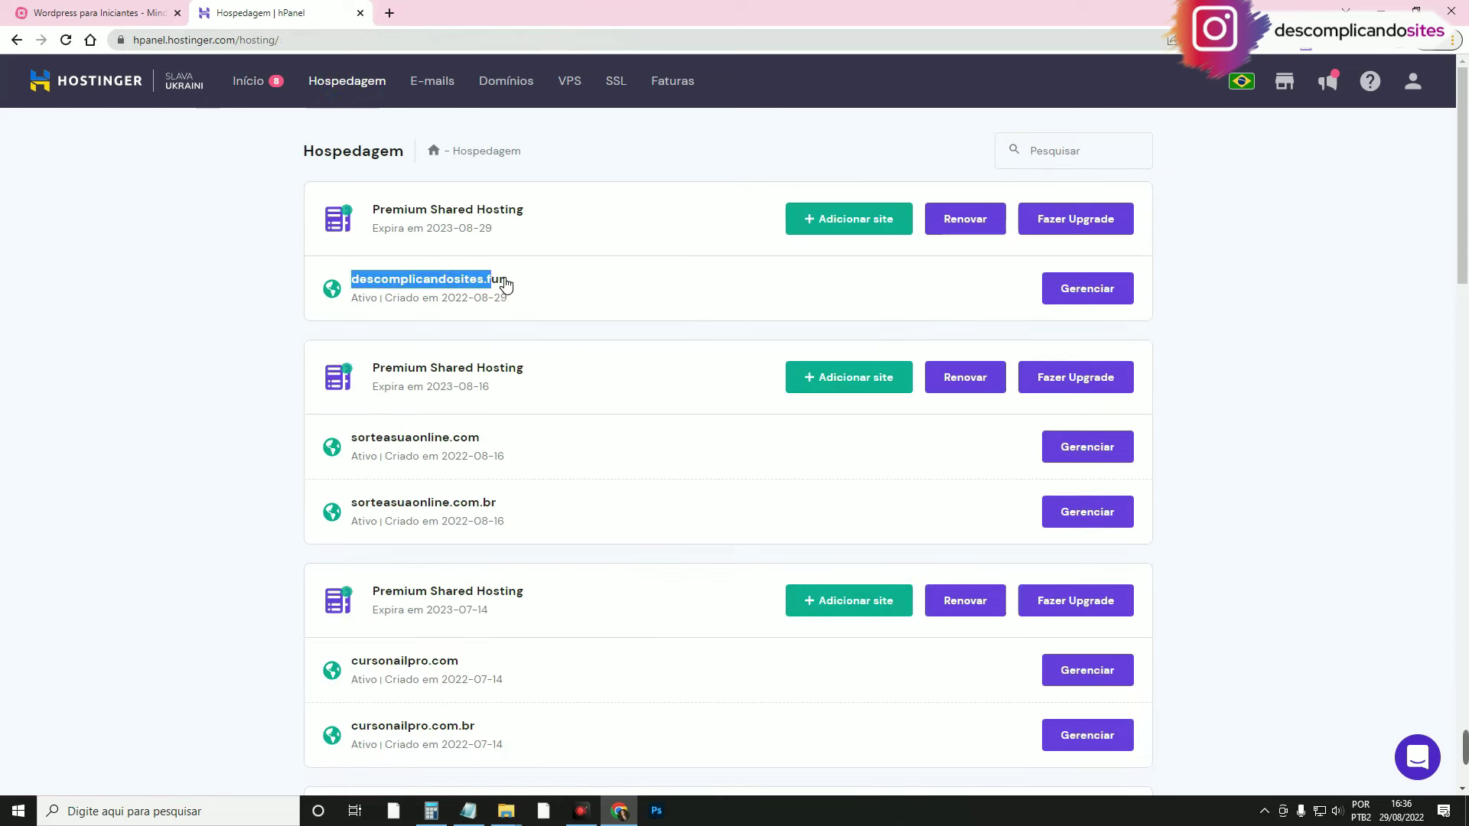
pyautogui.click(1096, 299)
pyautogui.scroll(-5, 765, 405)
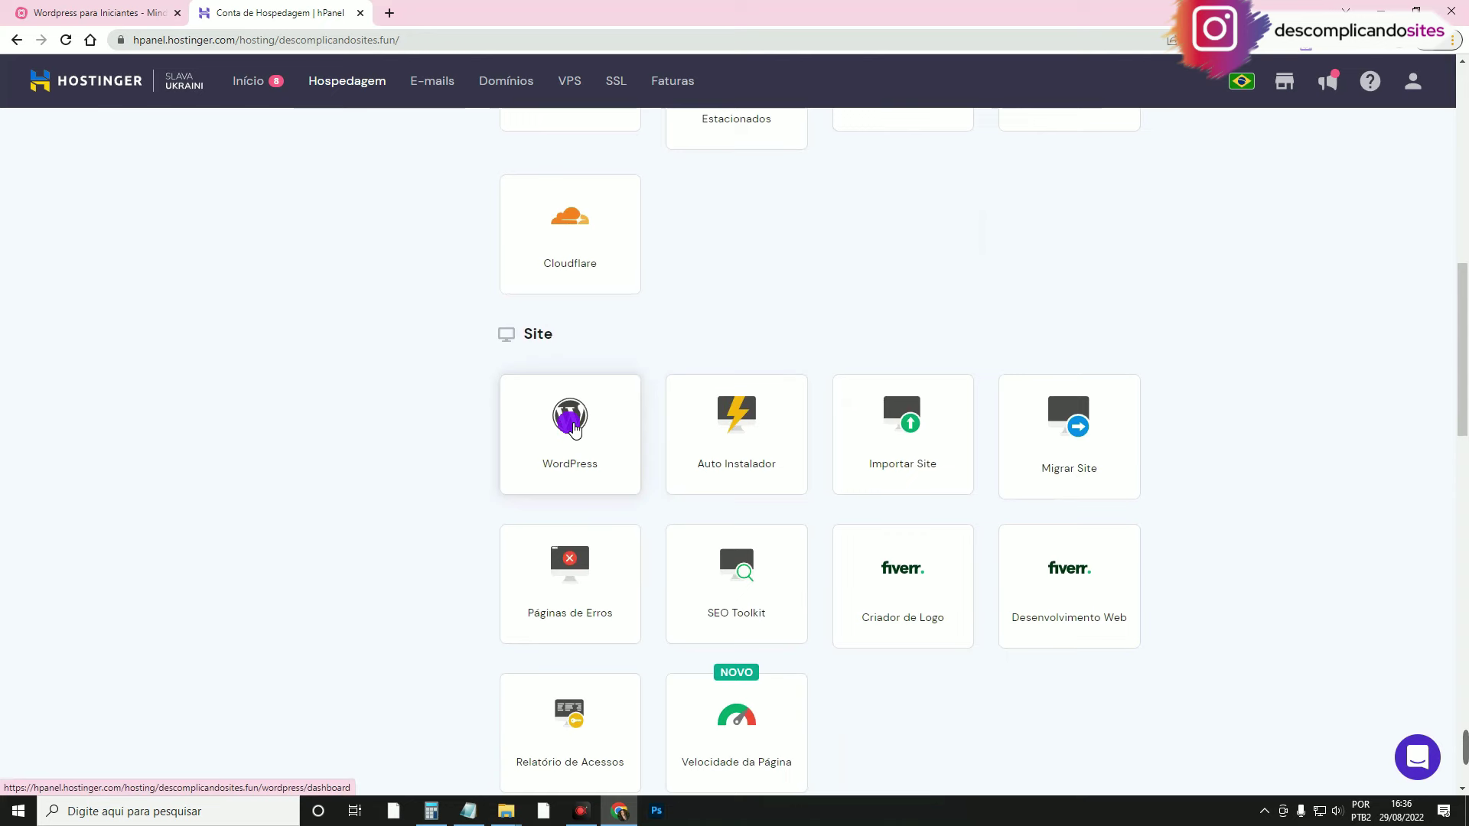
pyautogui.click(572, 427)
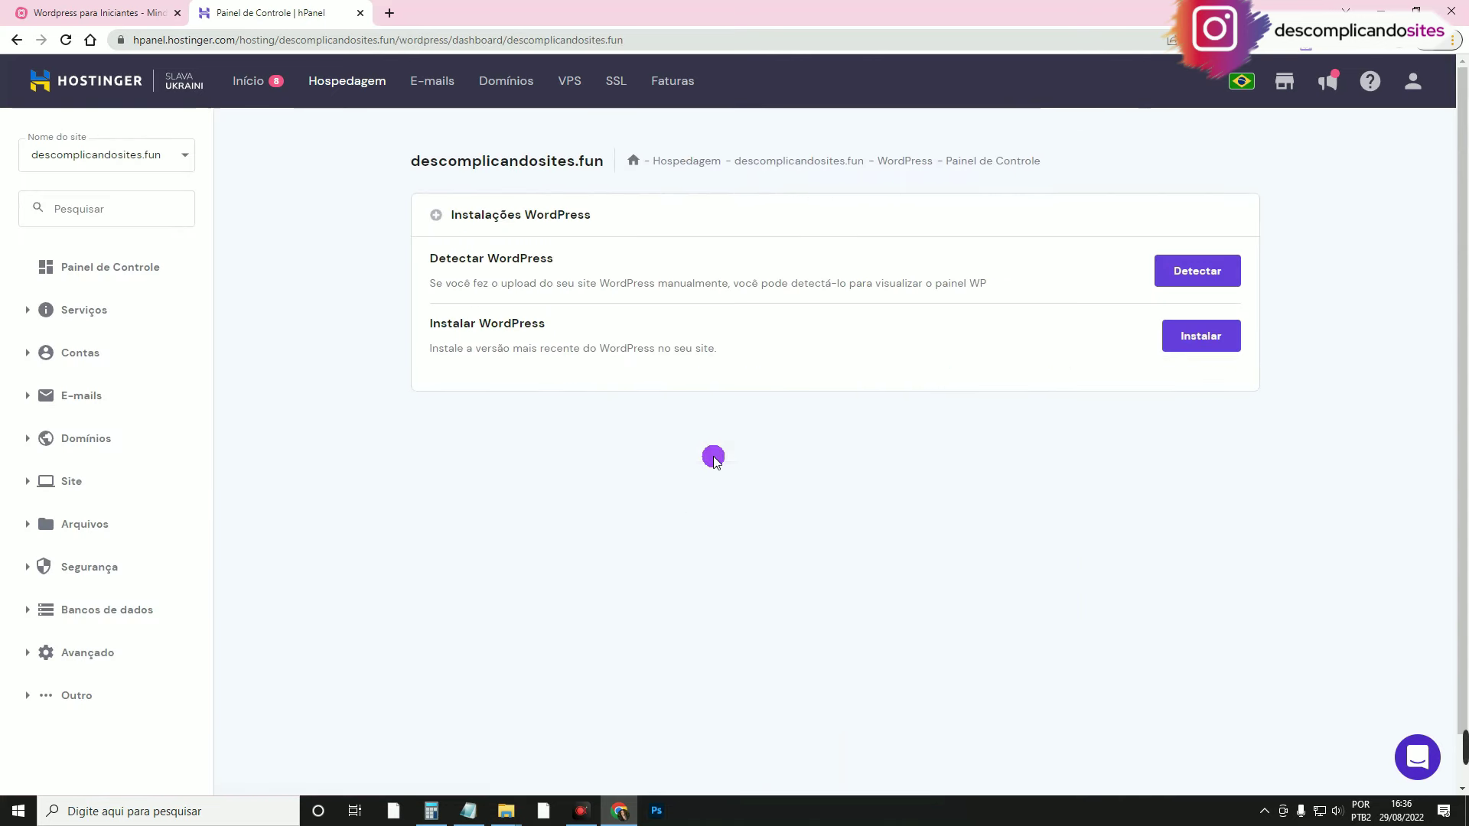
pyautogui.click(1198, 343)
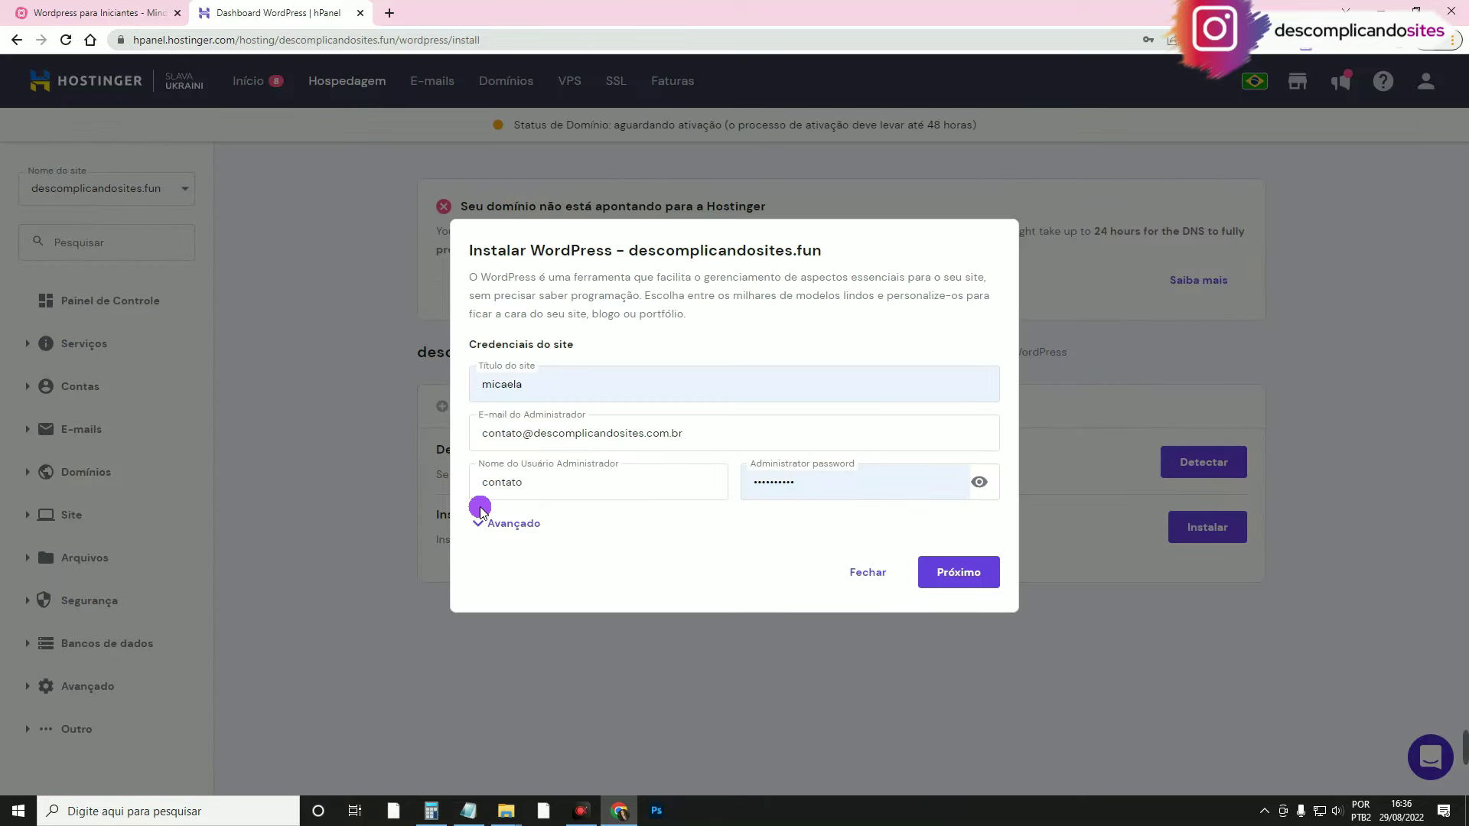
# - Set the site title to 'Descomplicando Sites' and replace the admin username
pyautogui.click(592, 384)
pyautogui.hotkey('ctrl', 'a')
pyautogui.press('BackSpace')
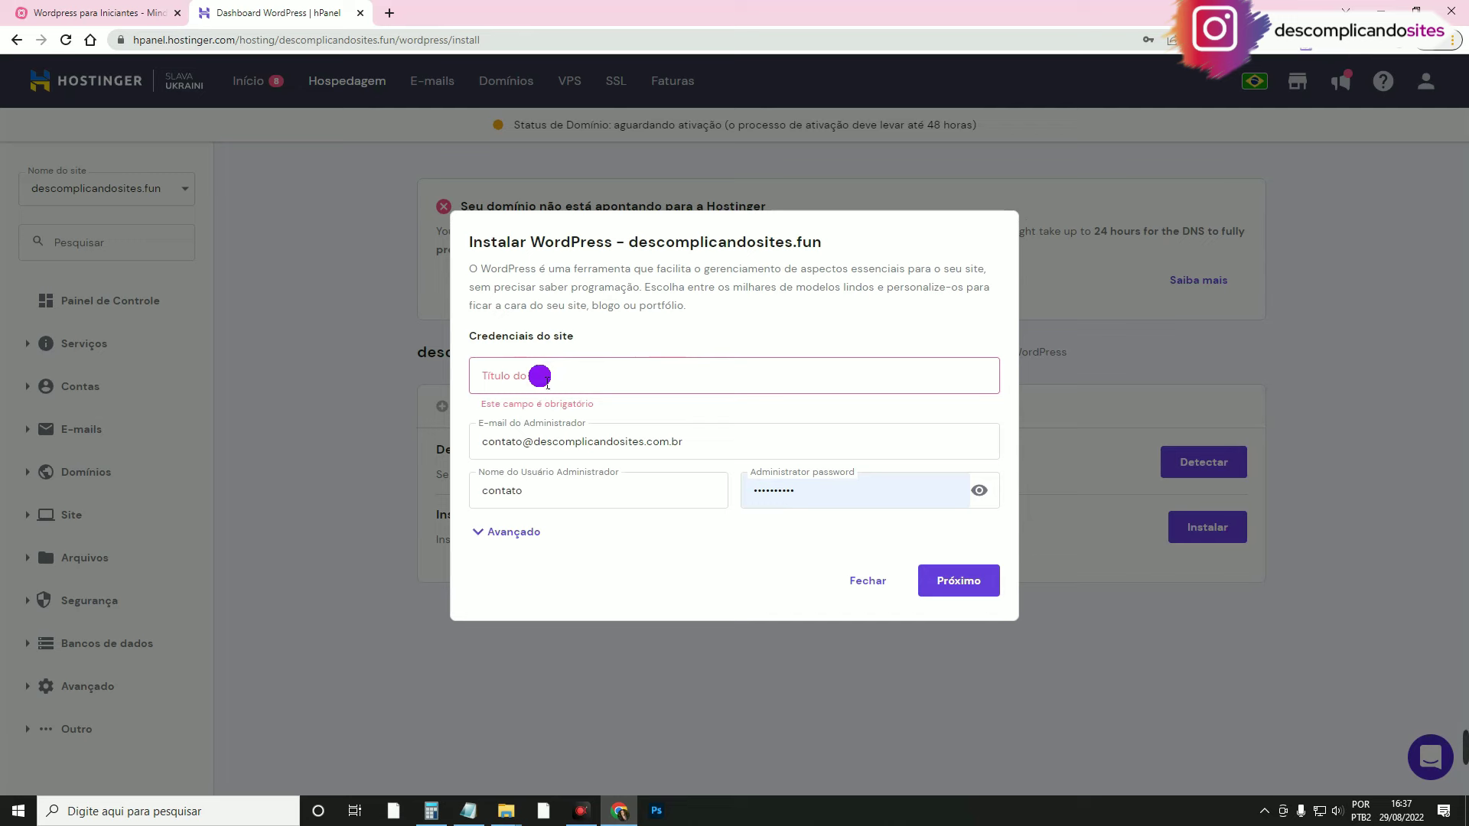
pyautogui.write('Descomplicando Sites')
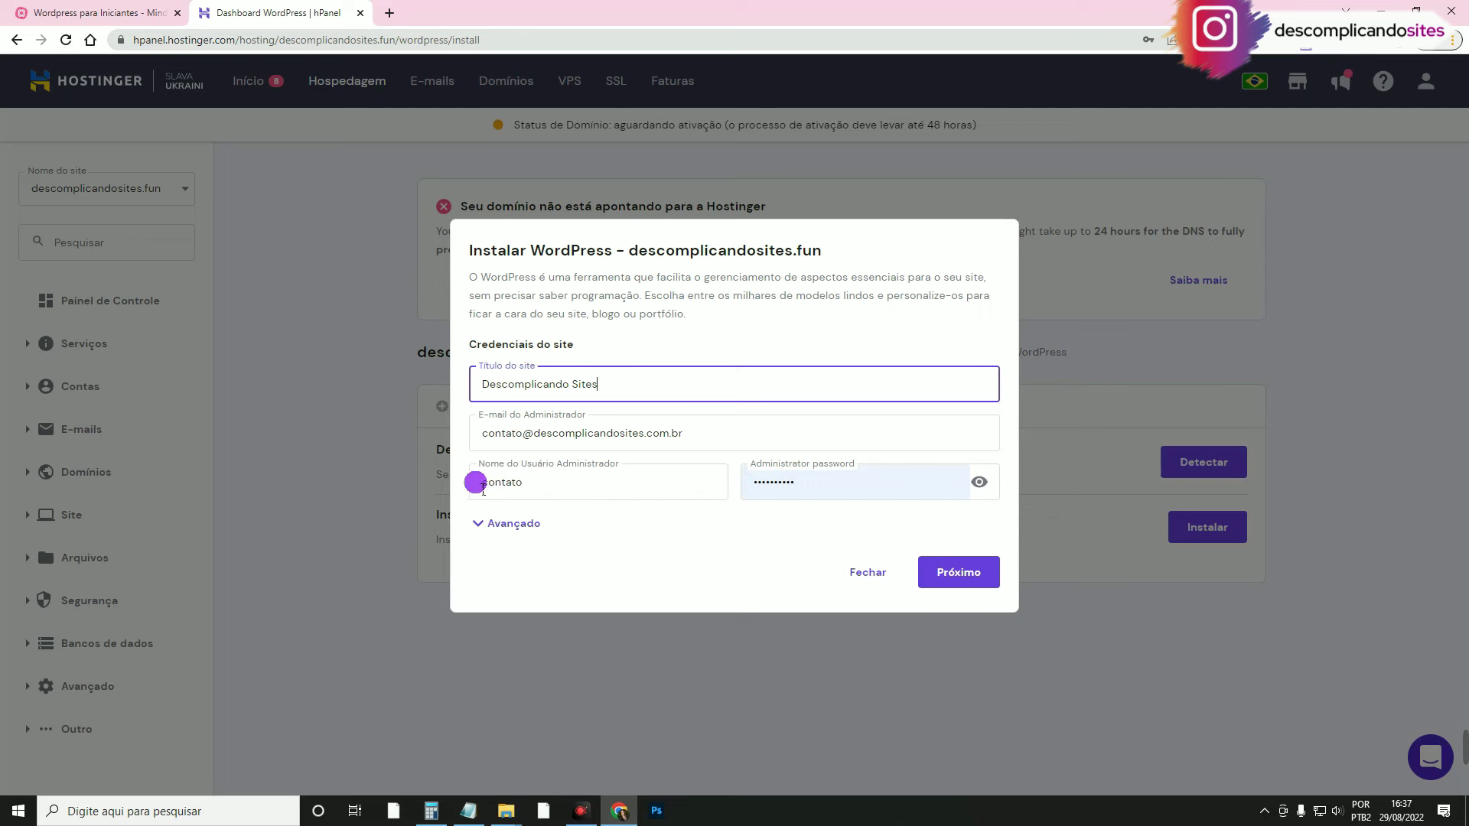
pyautogui.tripleClick(581, 483)
pyautogui.write('micaela')
pyautogui.click(520, 522)
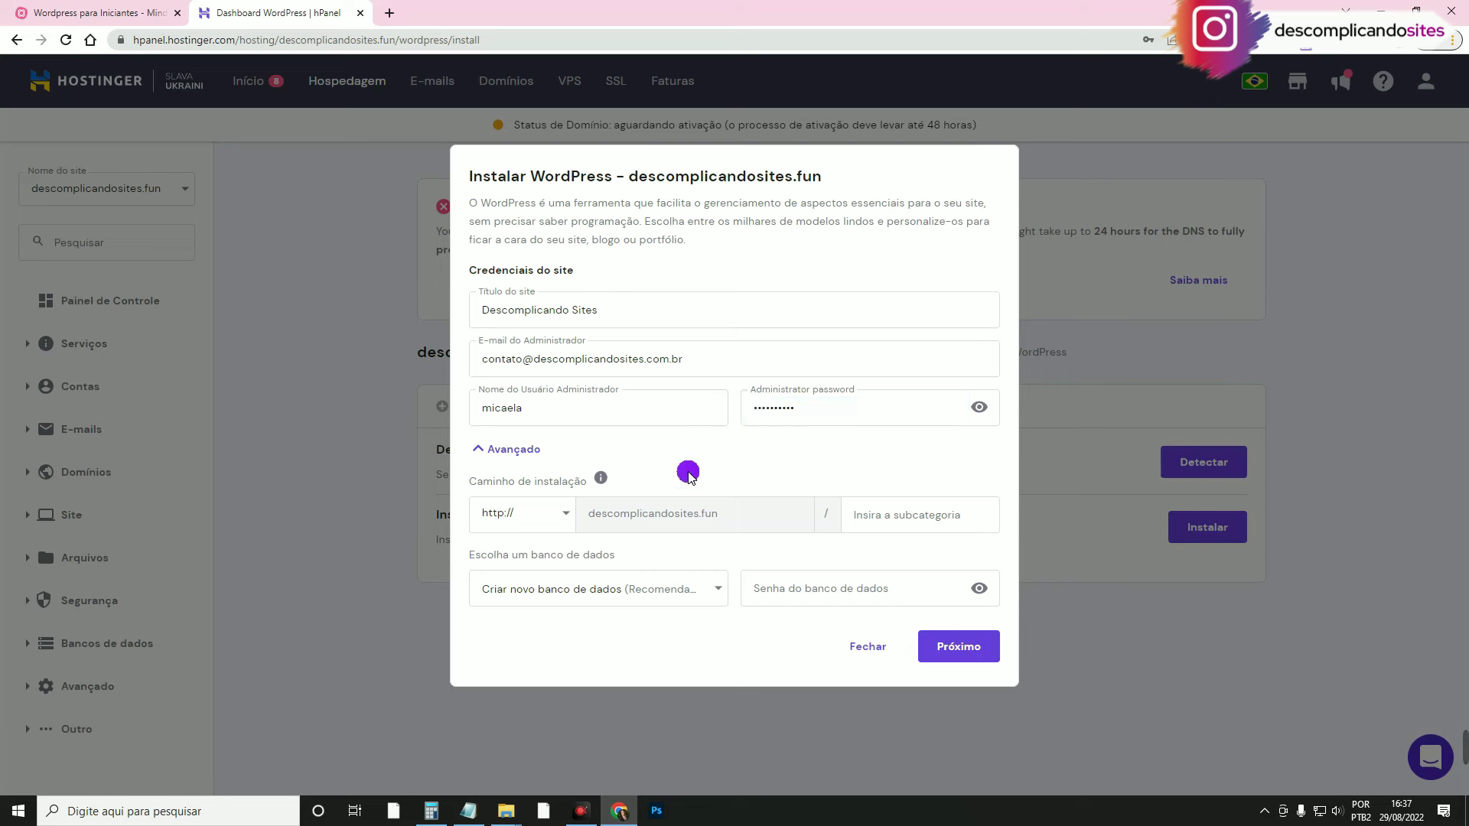
pyautogui.click(560, 515)
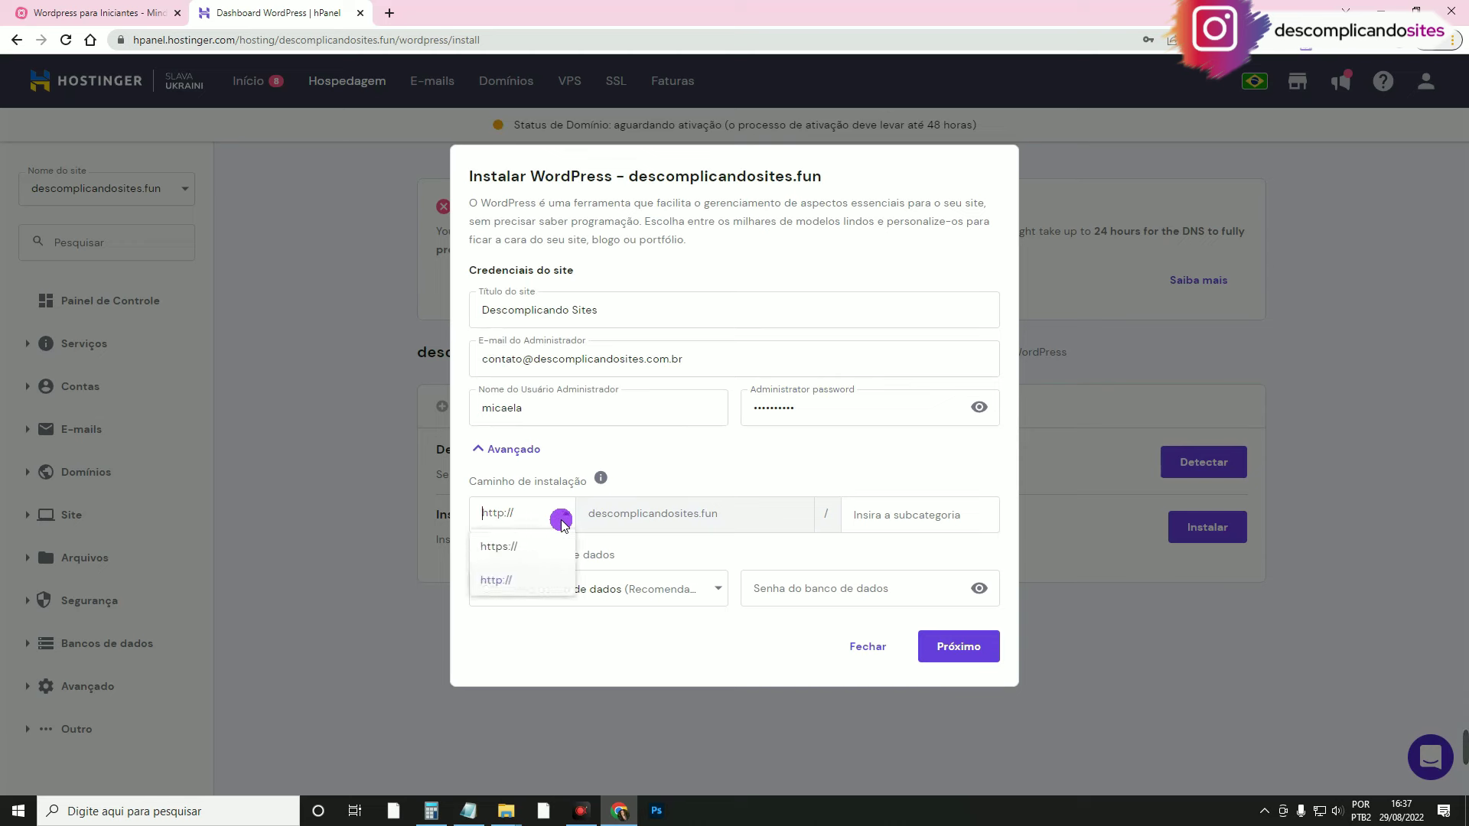
pyautogui.click(512, 554)
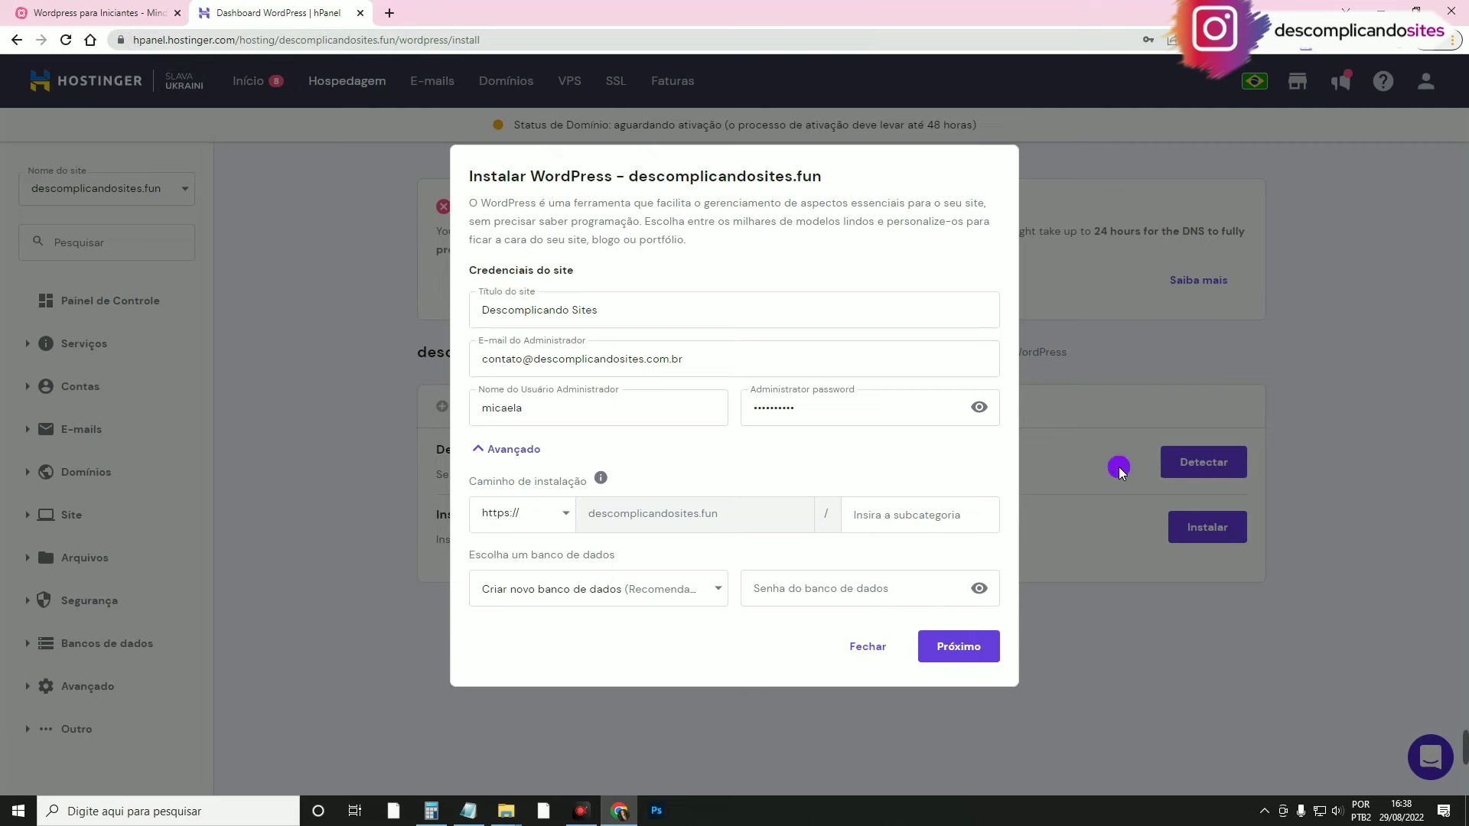
pyautogui.click(970, 652)
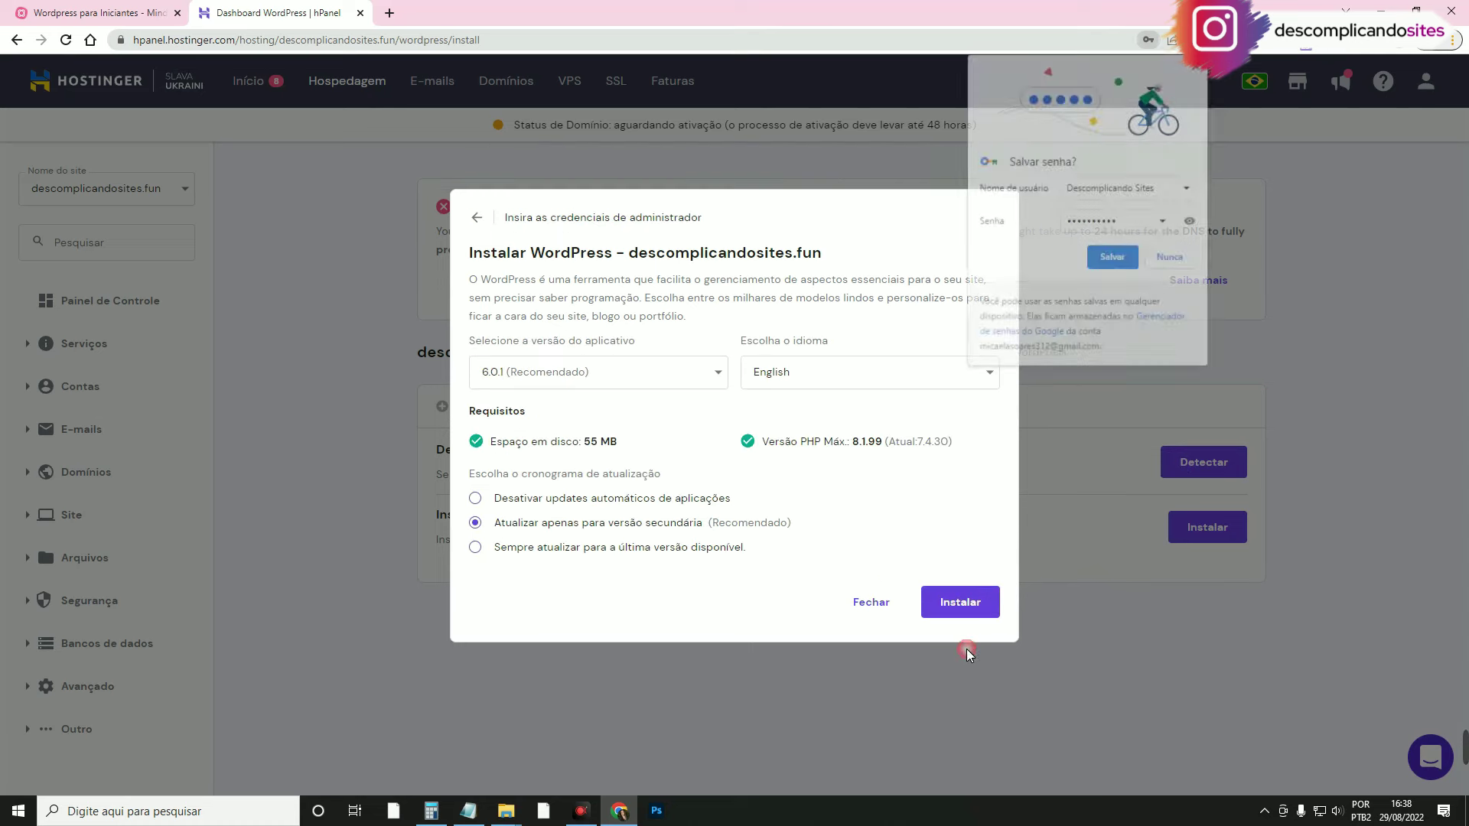
# - Choose Portuguese (Brazil) as the WordPress site language, searching with 'por'
pyautogui.click(839, 372)
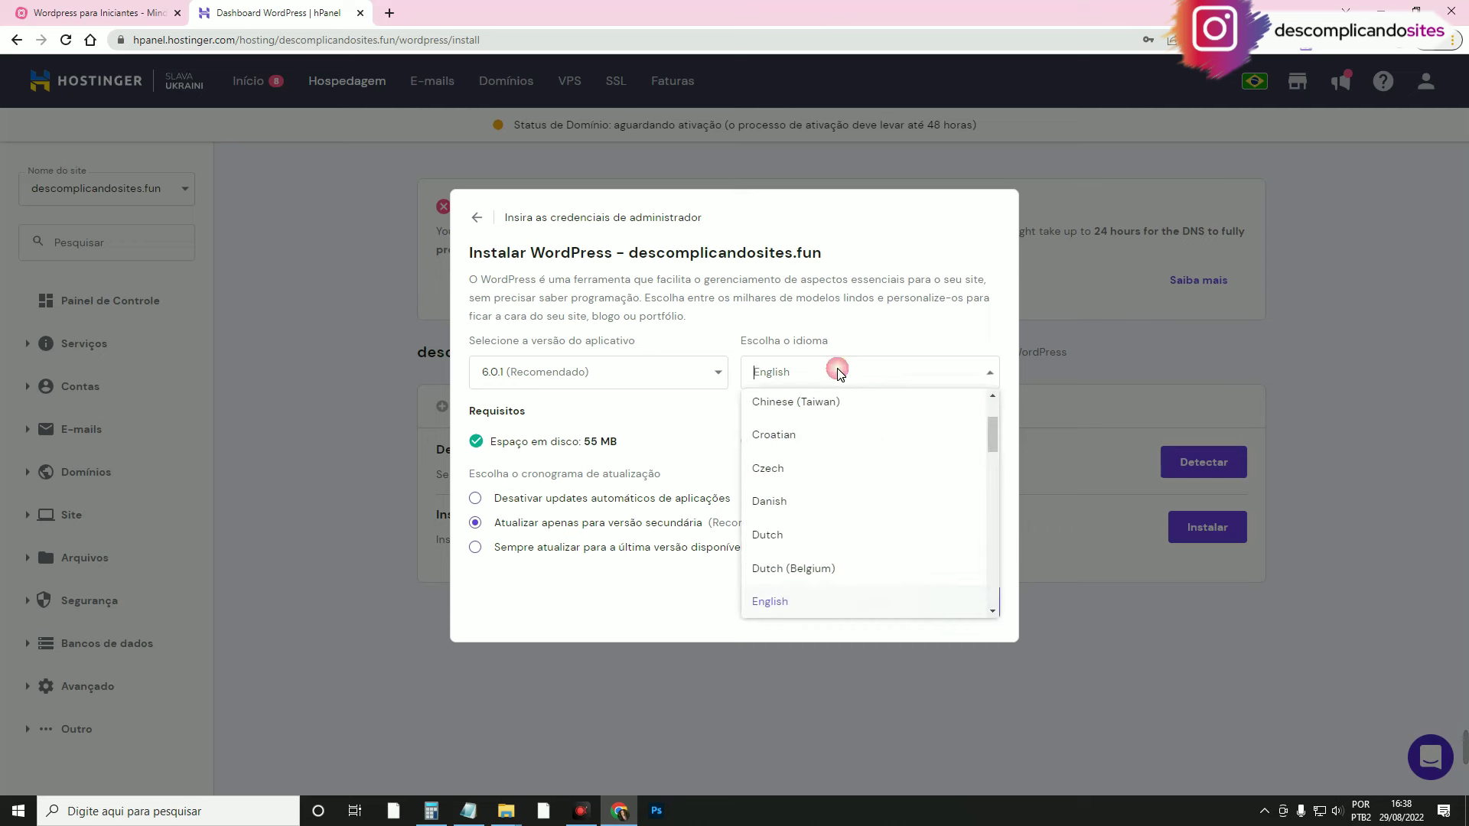
pyautogui.write('port')
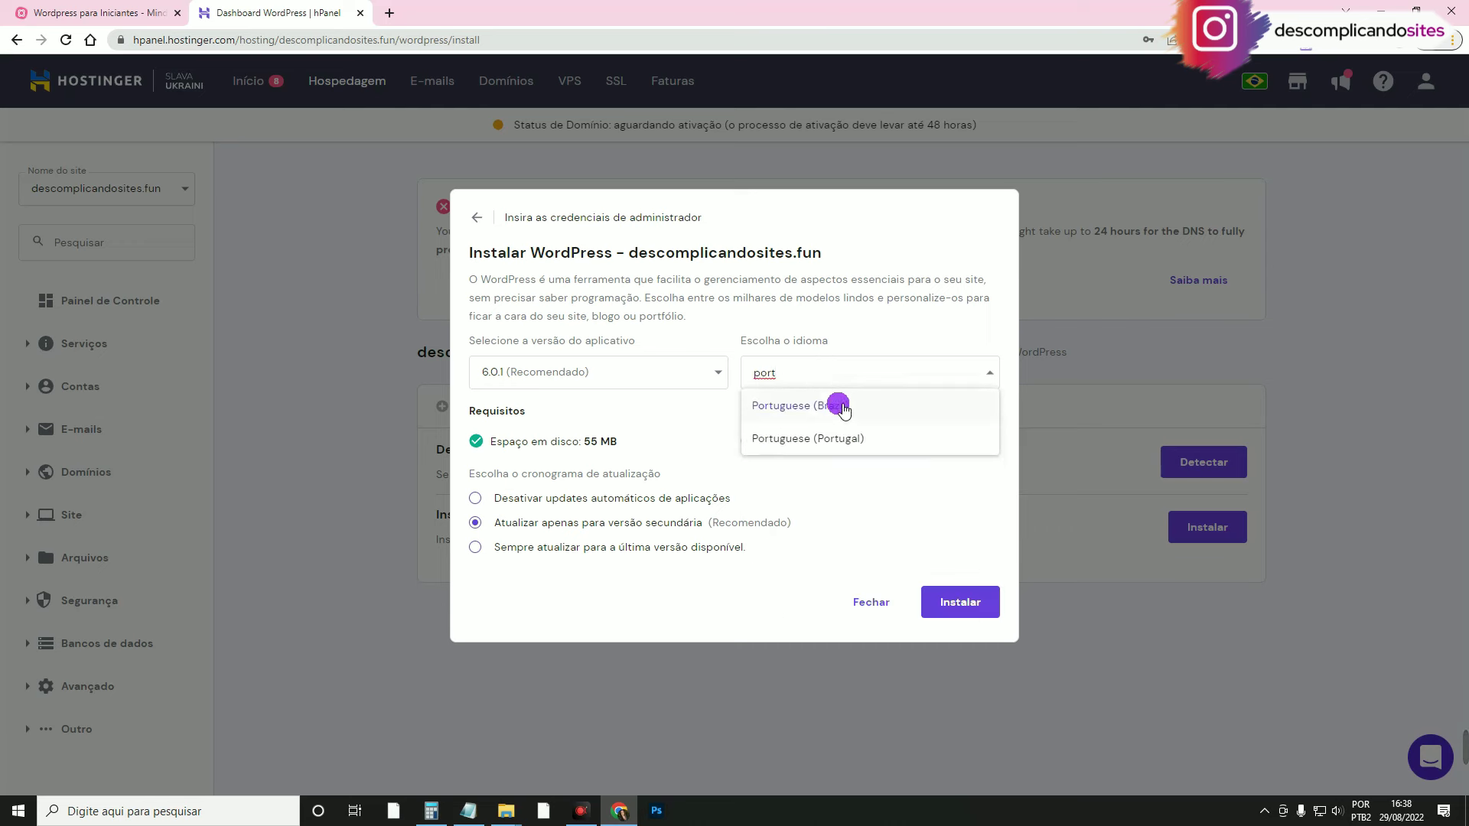
pyautogui.click(836, 405)
# - Start the WordPress installation on descomplicandosites.fun and dismiss Chrome's save-password prompt
pyautogui.click(959, 602)
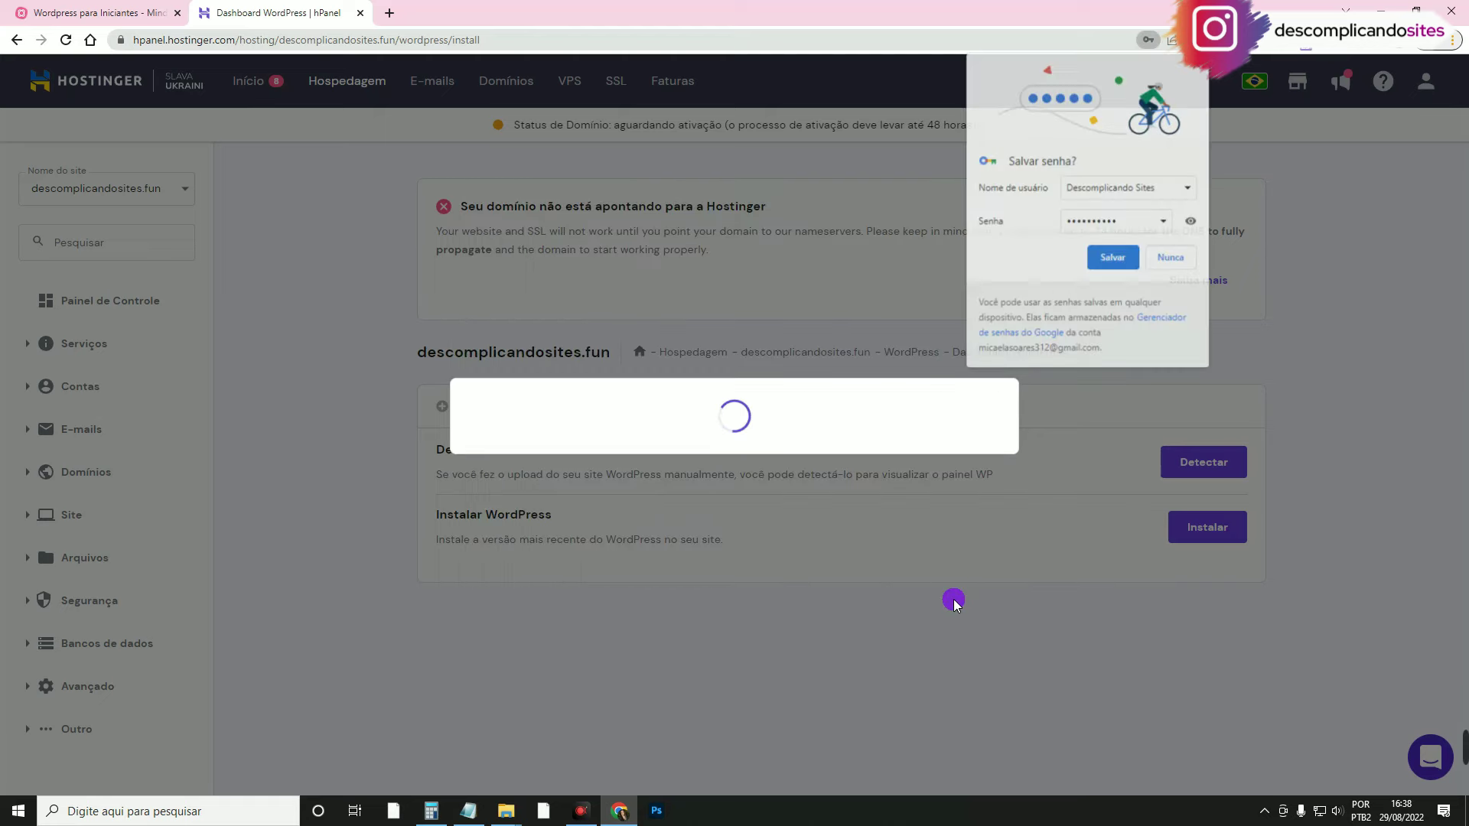
pyautogui.click(1309, 346)
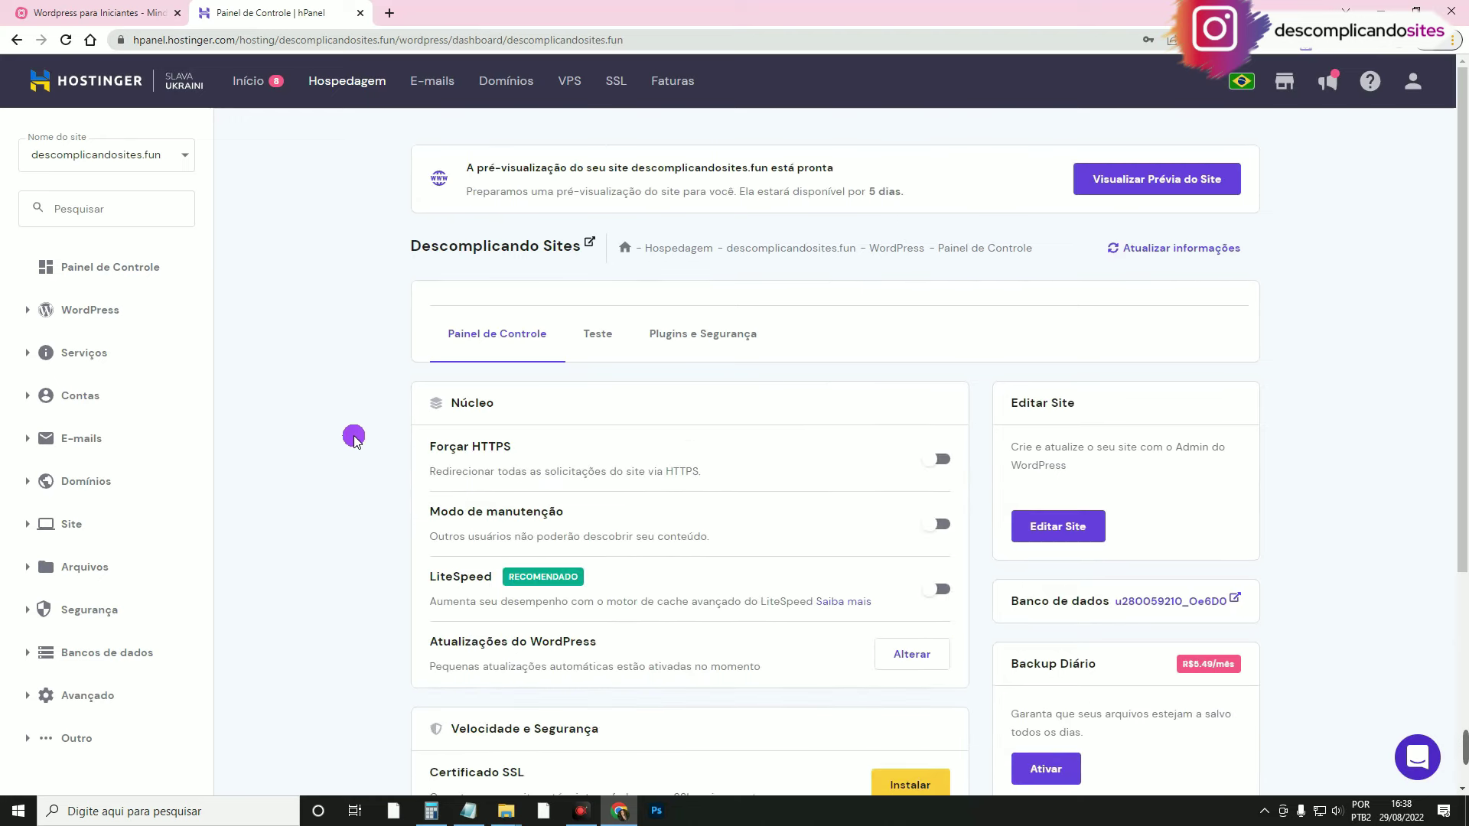
pyautogui.scroll(-3, 356, 442)
pyautogui.scroll(-2, 357, 446)
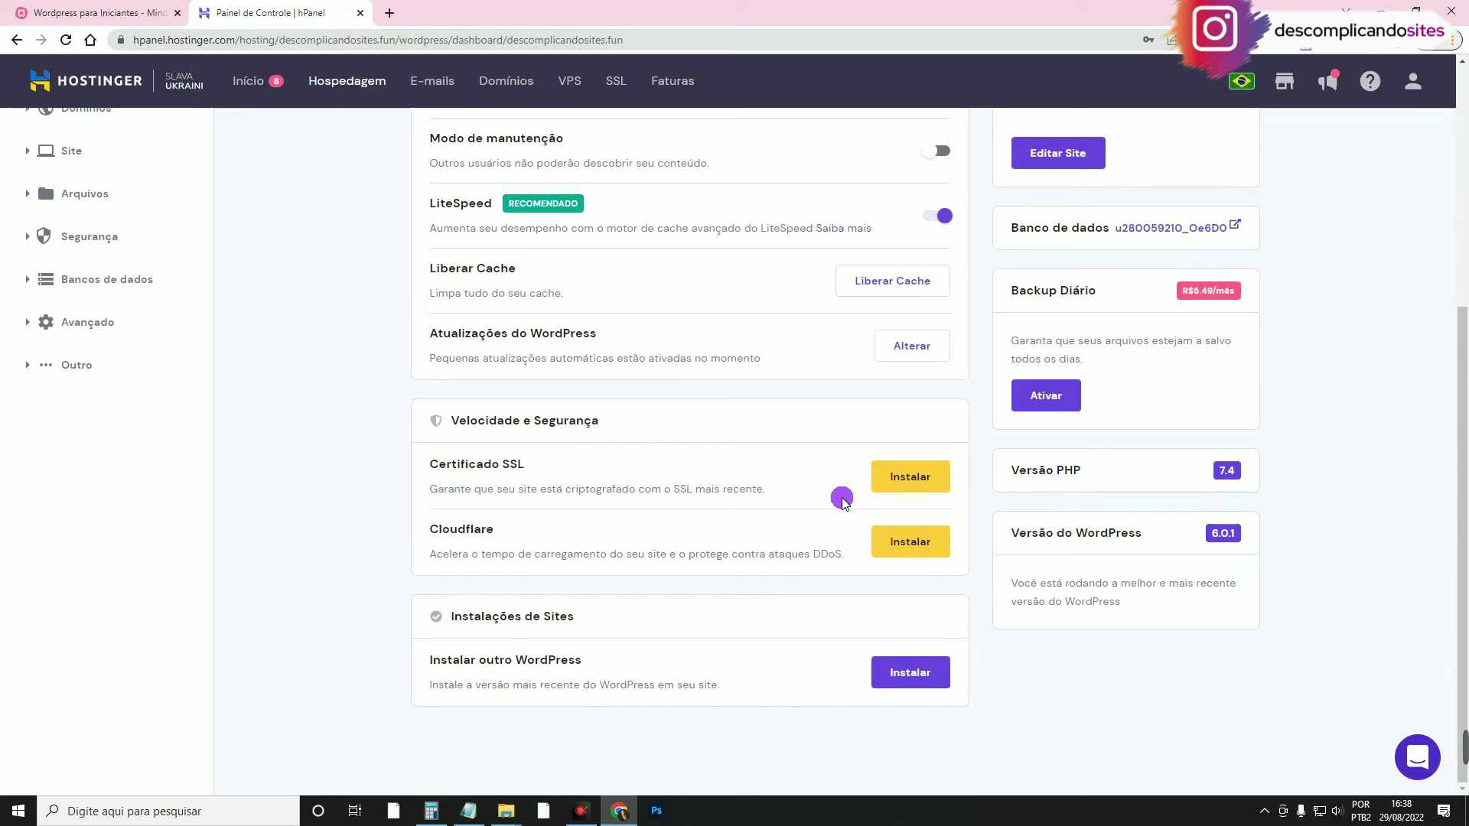
# - Reload the dashboard to confirm Descomplicando Sites runs WordPress 6.0.1 with PHP 7.4
pyautogui.click(150, 176)
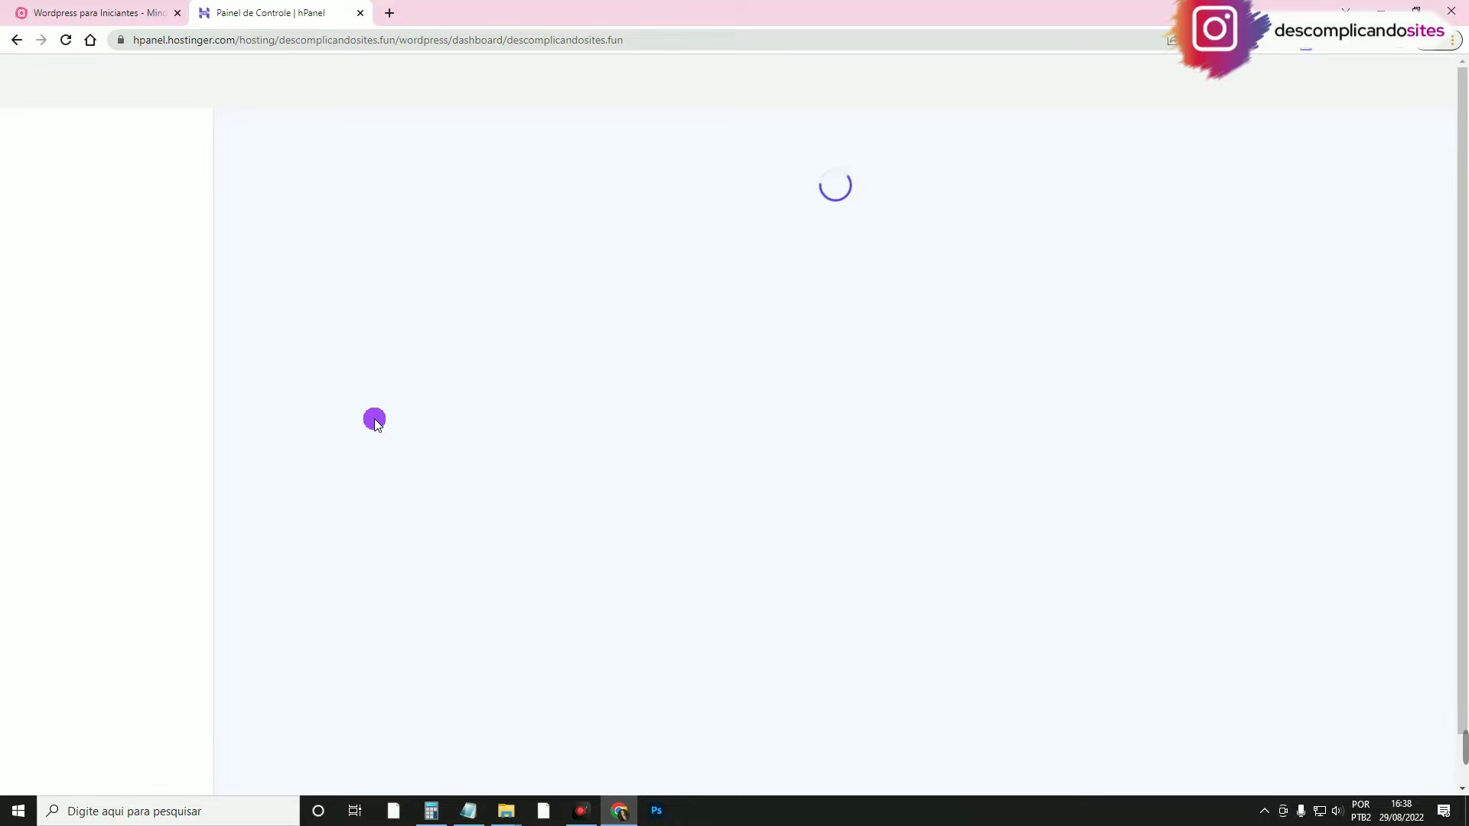
pyautogui.scroll(-1, 331, 369)
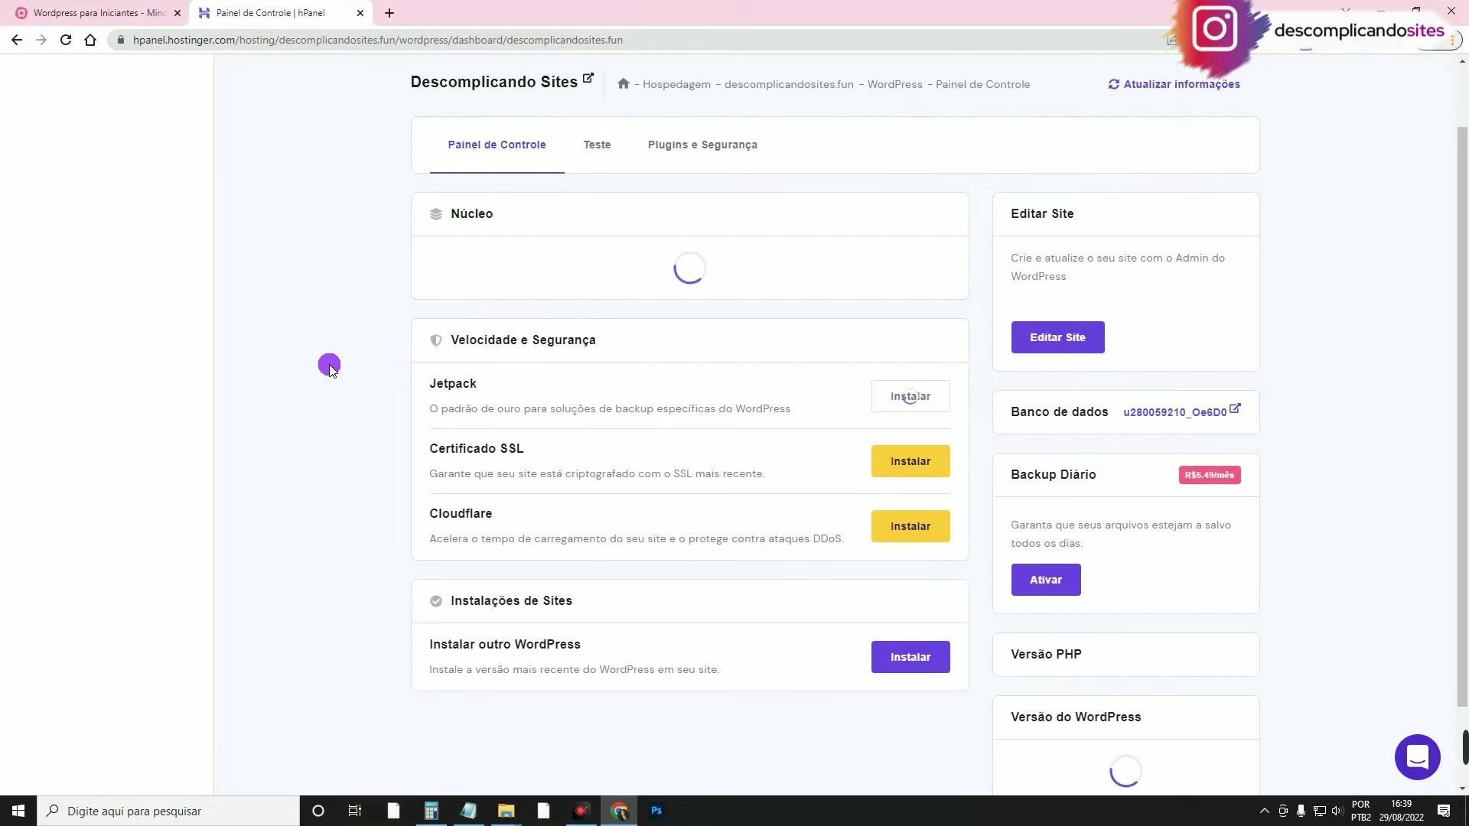
pyautogui.scroll(-2, 331, 365)
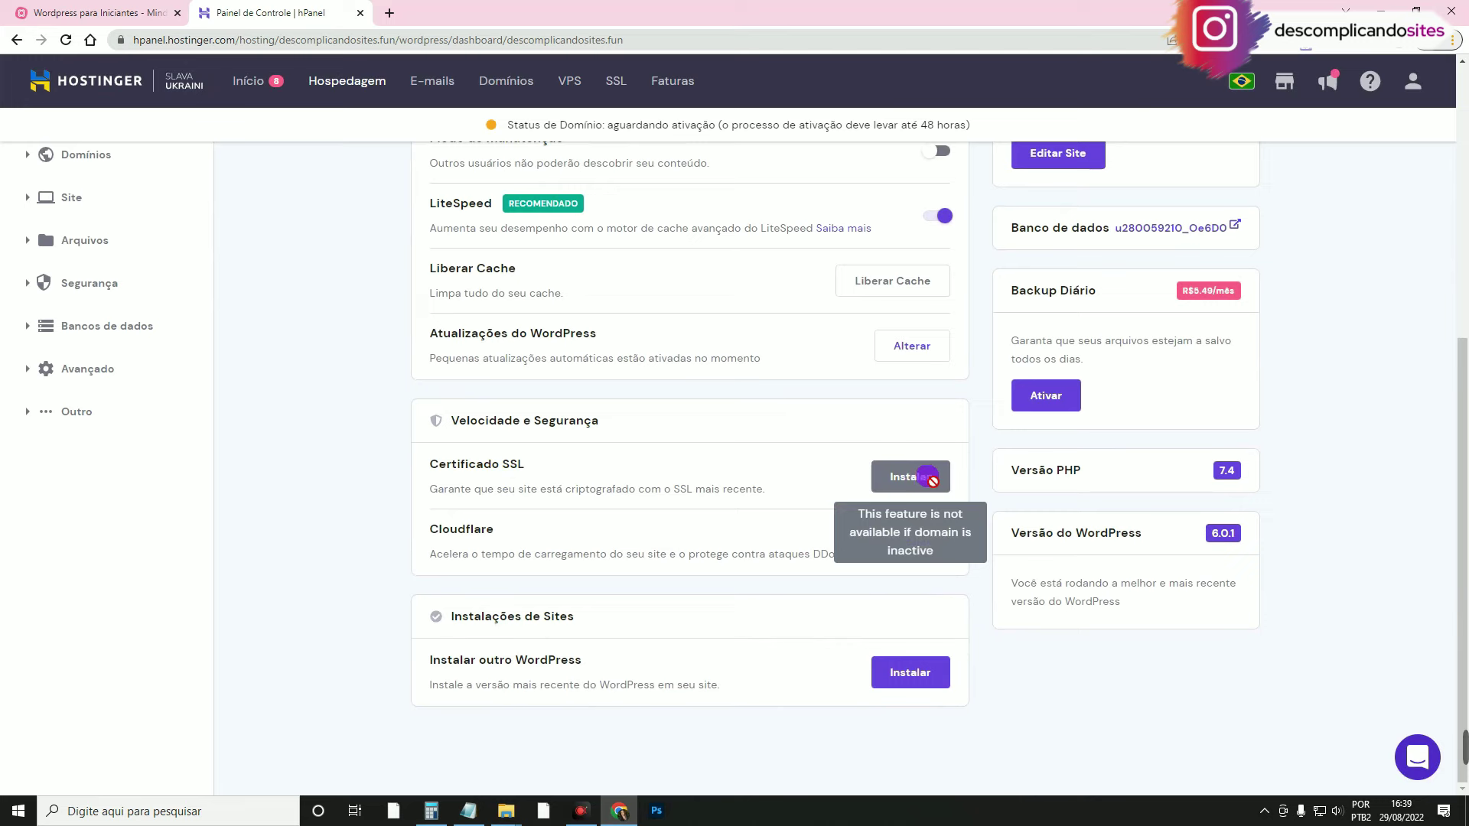
pyautogui.scroll(5, 1301, 658)
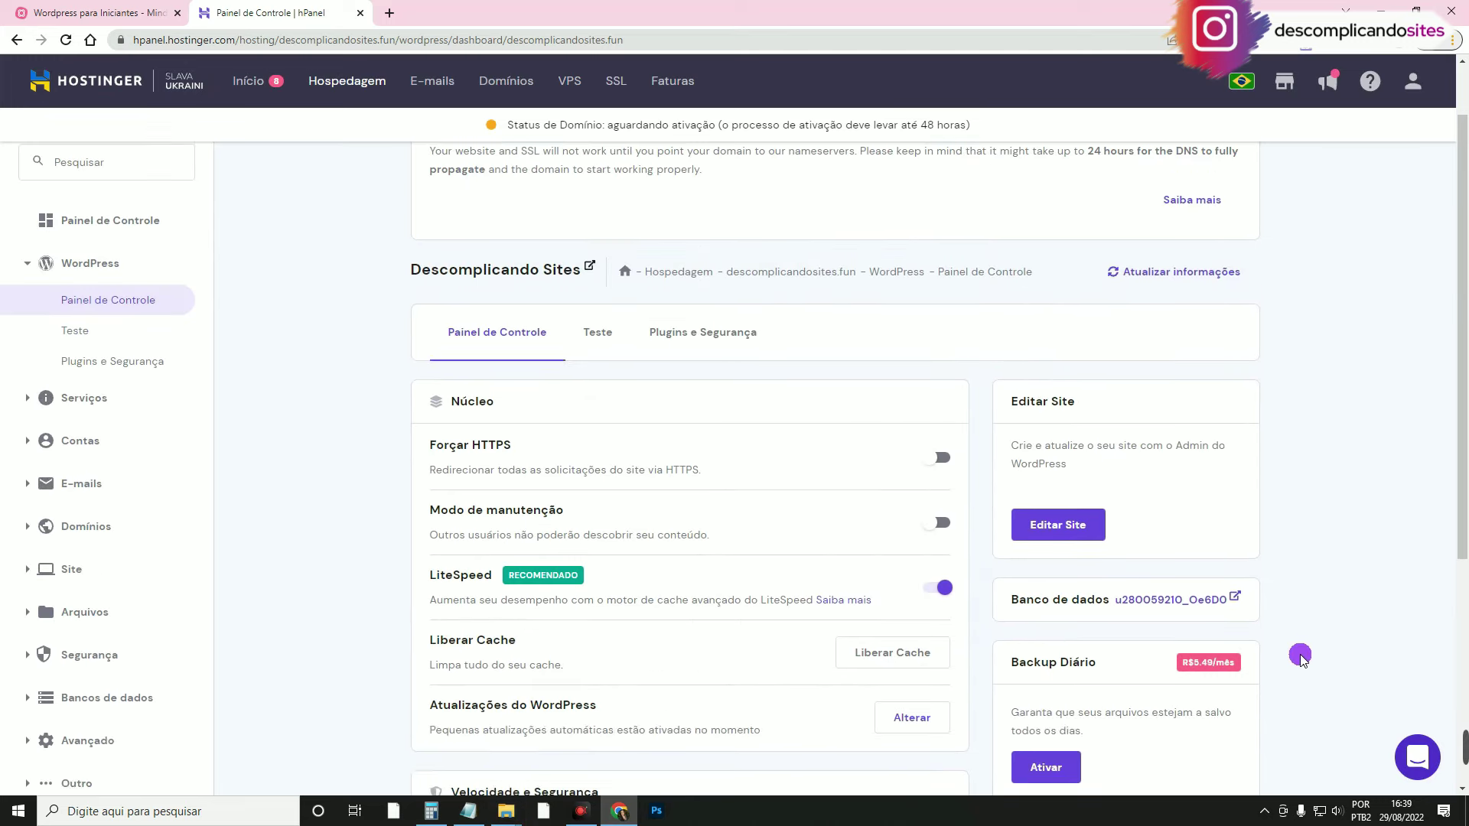
pyautogui.scroll(1, 1301, 651)
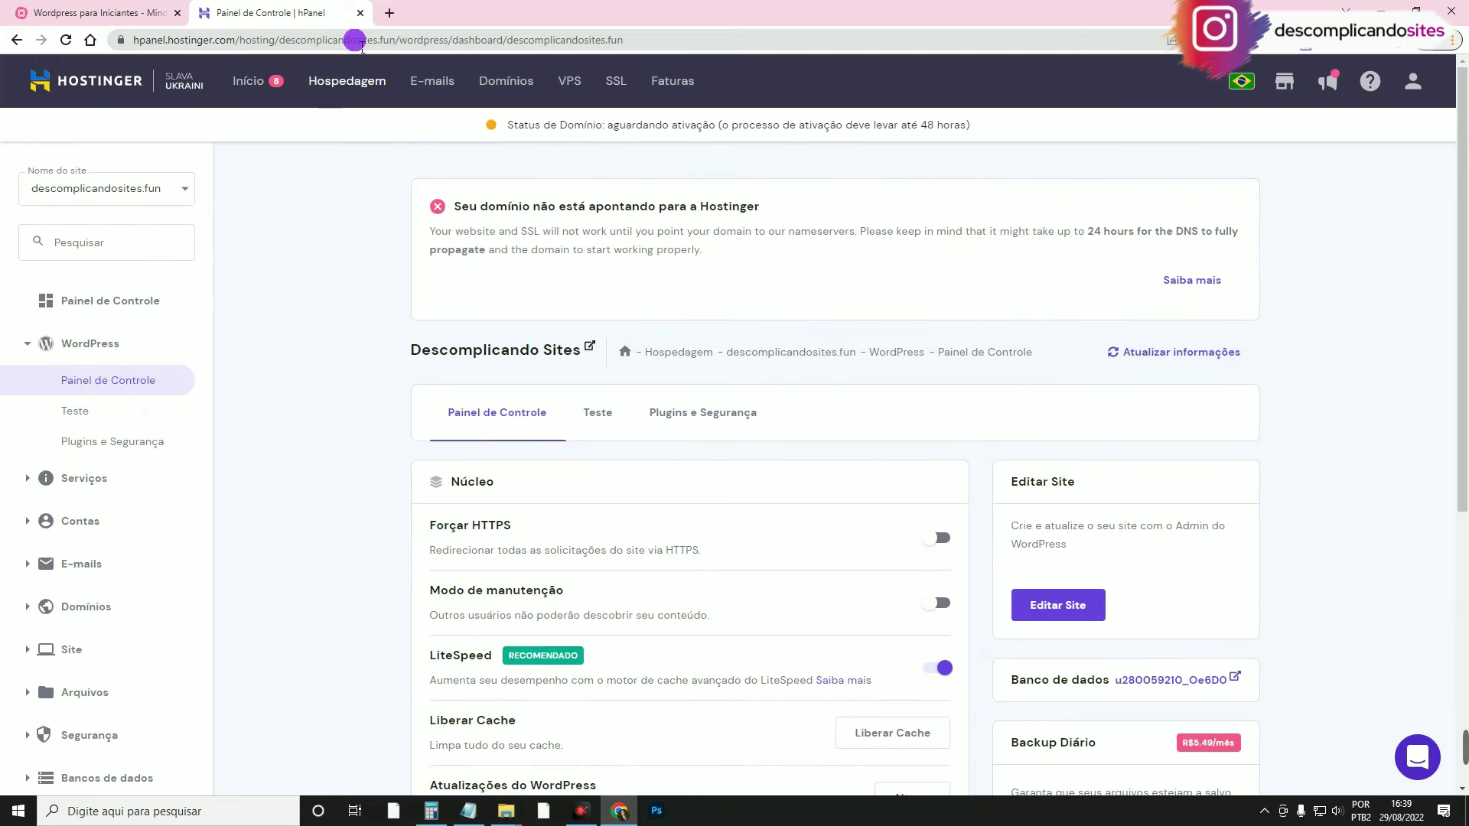
# - Visit descomplicandosites.fun in a new tab to see the default theme's Hello world! post
pyautogui.click(388, 14)
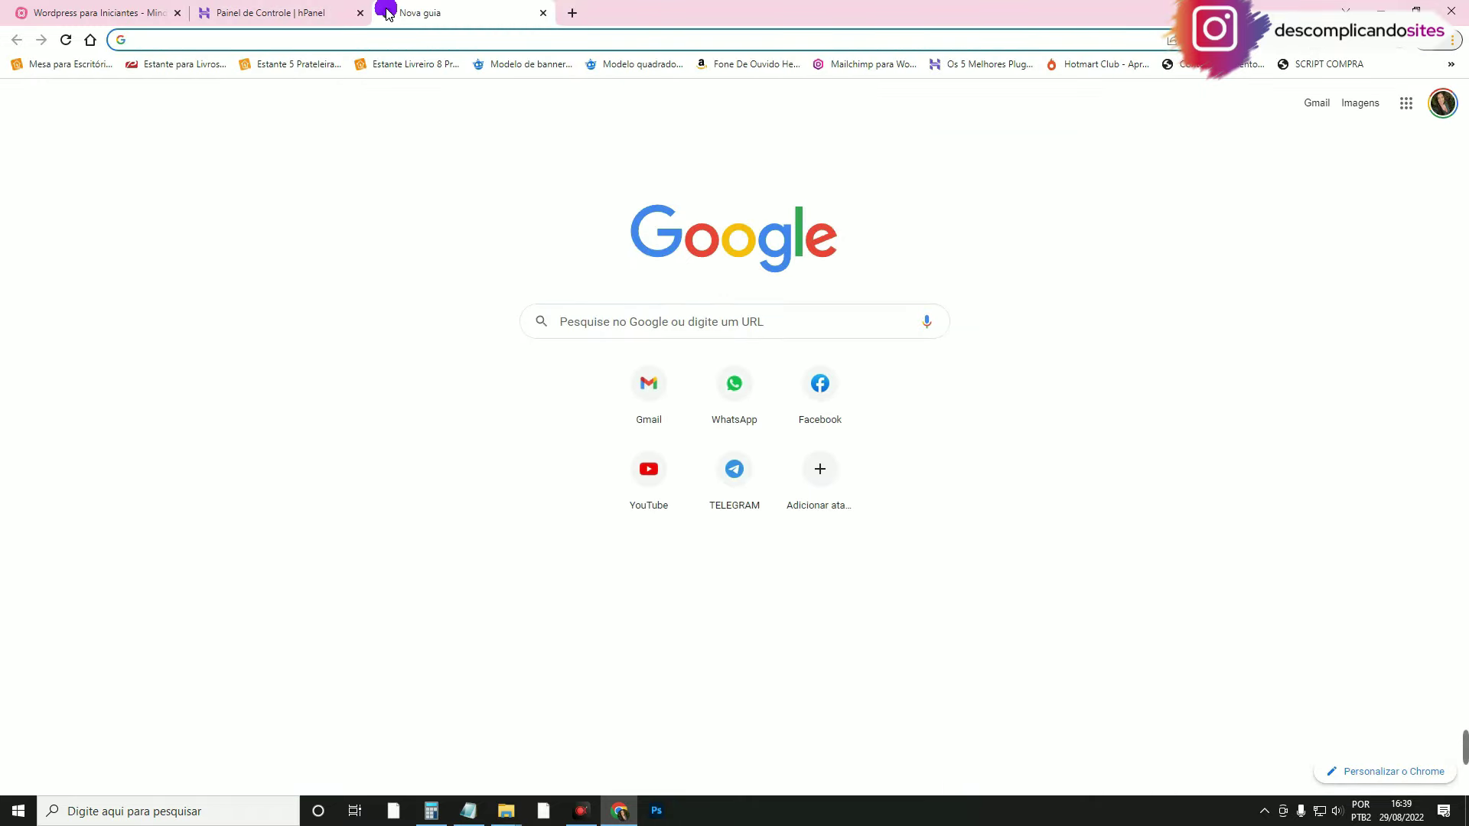
pyautogui.write('descomplicandosites.fun')
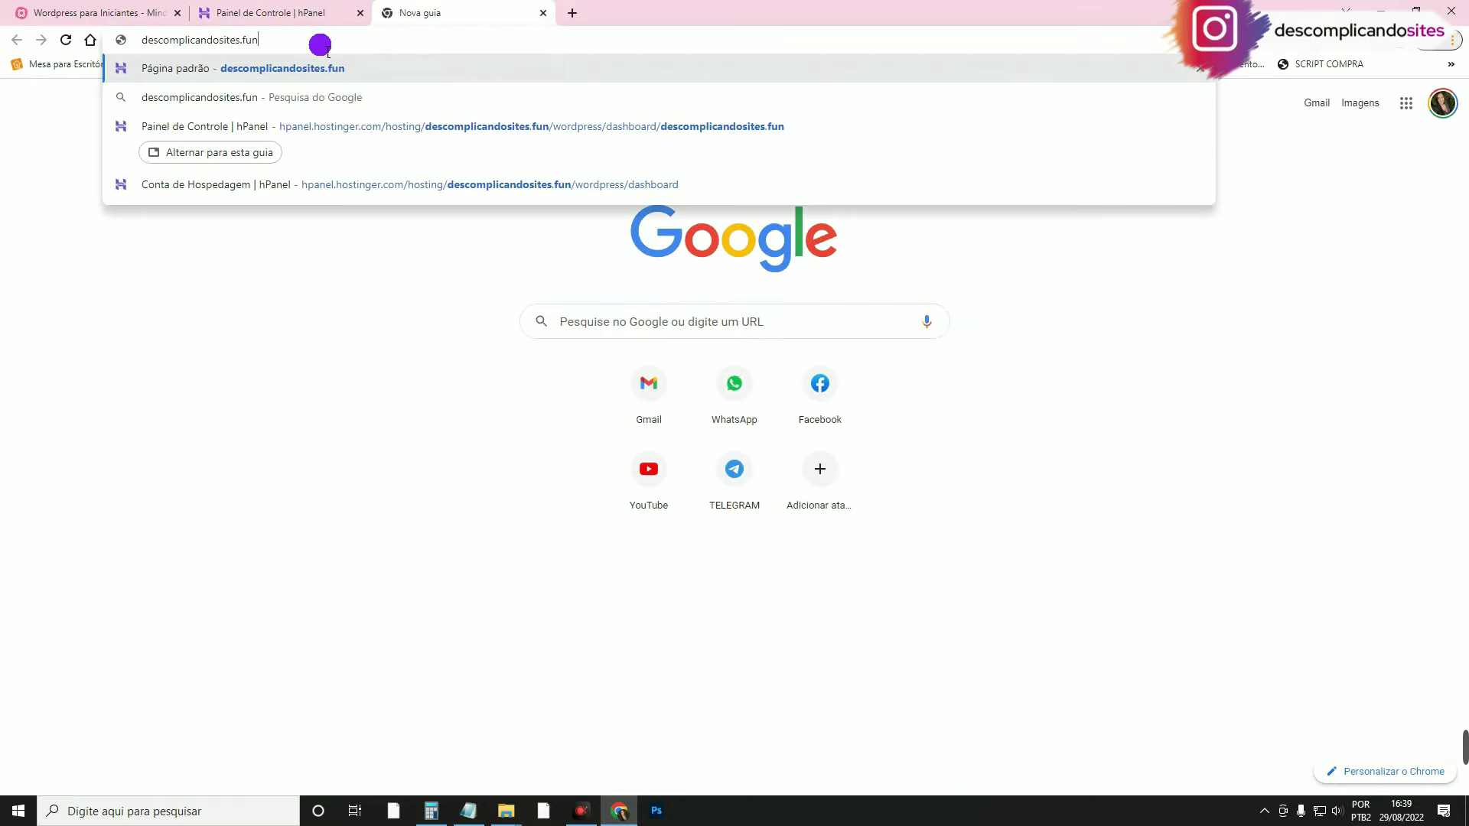
pyautogui.press('Return')
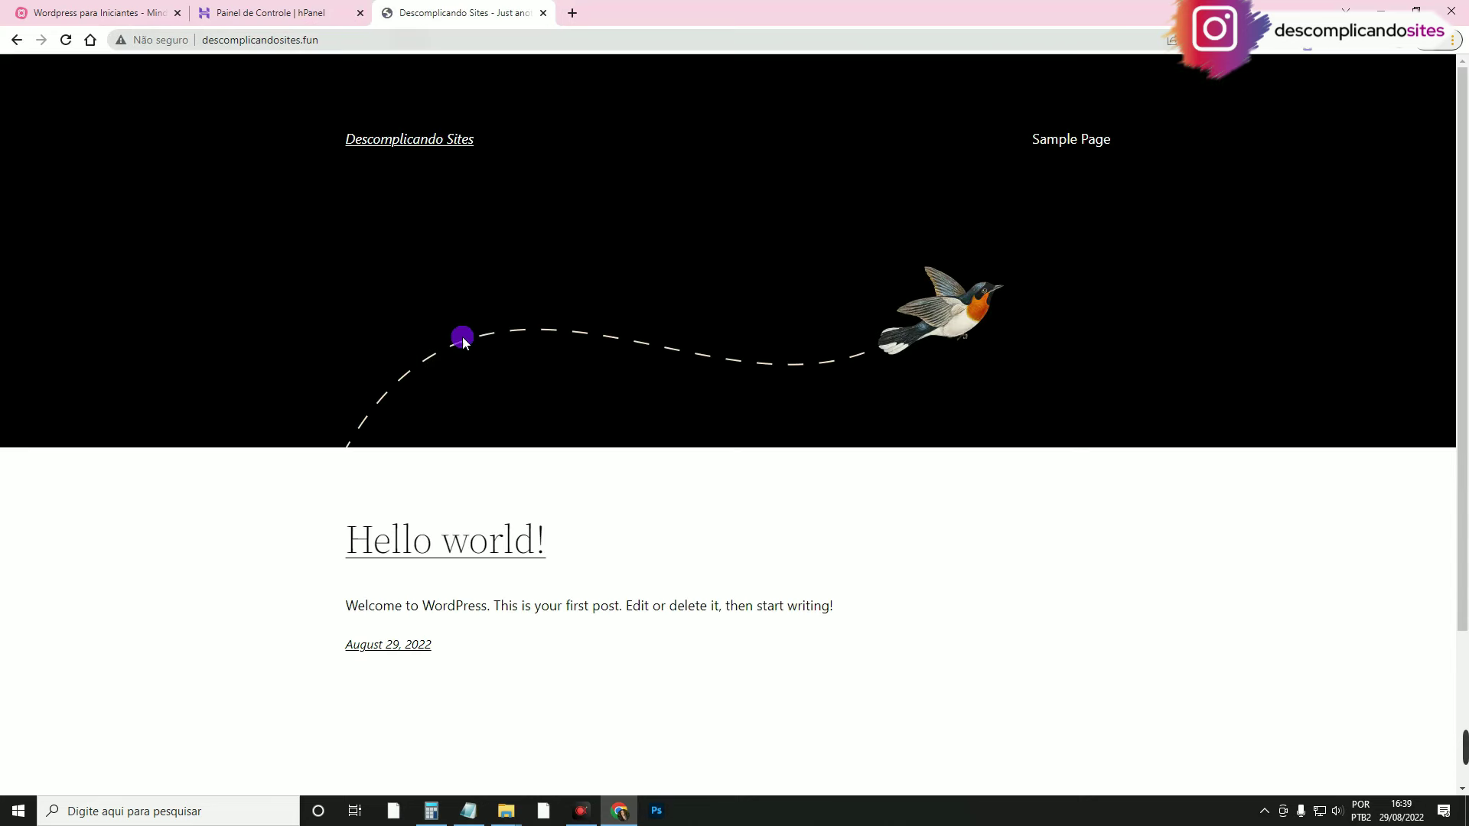
pyautogui.scroll(-3, 613, 272)
pyautogui.scroll(3, 551, 377)
pyautogui.click(405, 40)
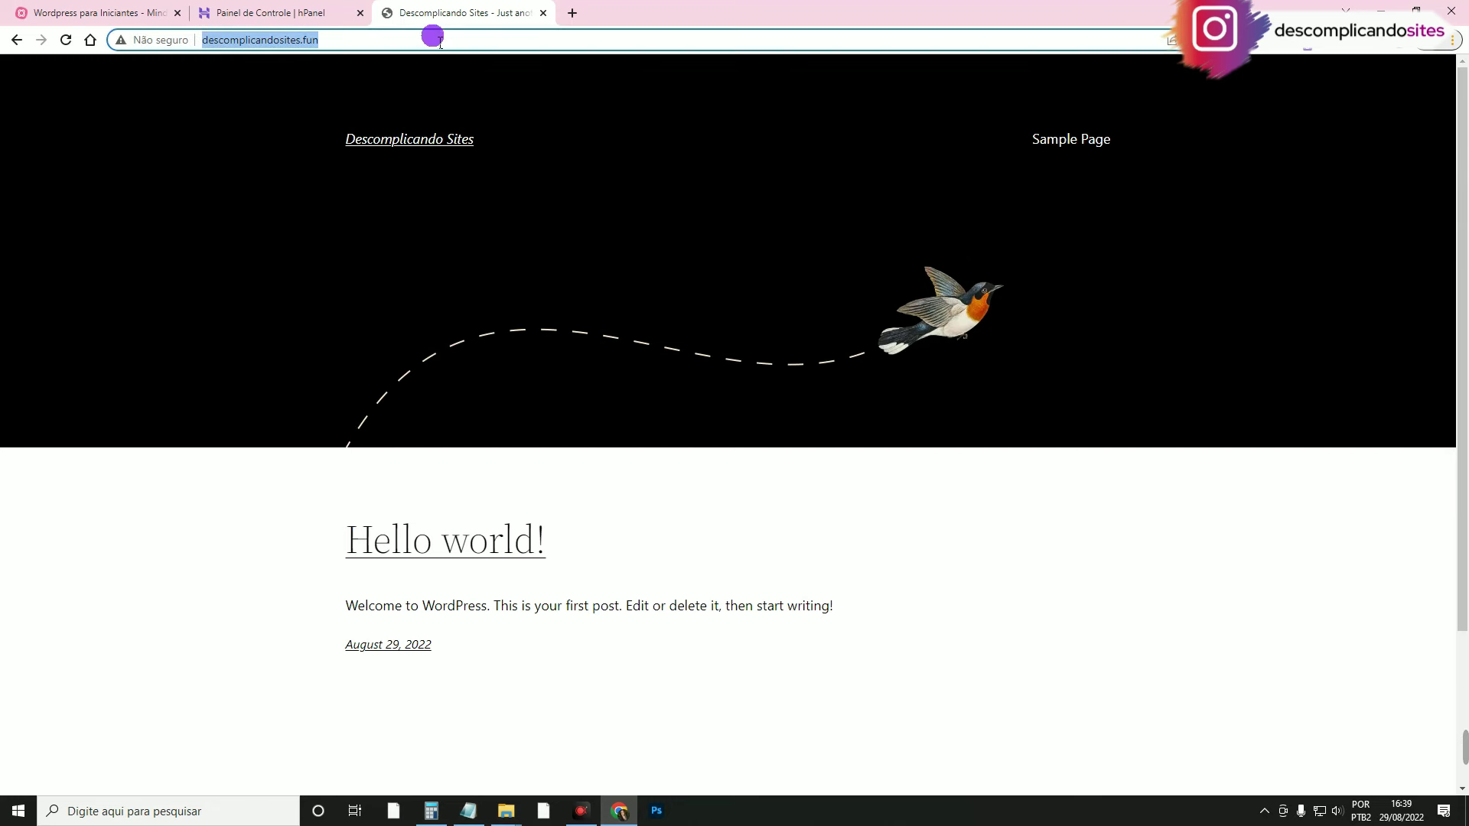
# - Log into descomplicandosites.fun/wp-admin with the saved credentials to reach the Welcome to WordPress dashboard
pyautogui.click(315, 42)
pyautogui.write('/')
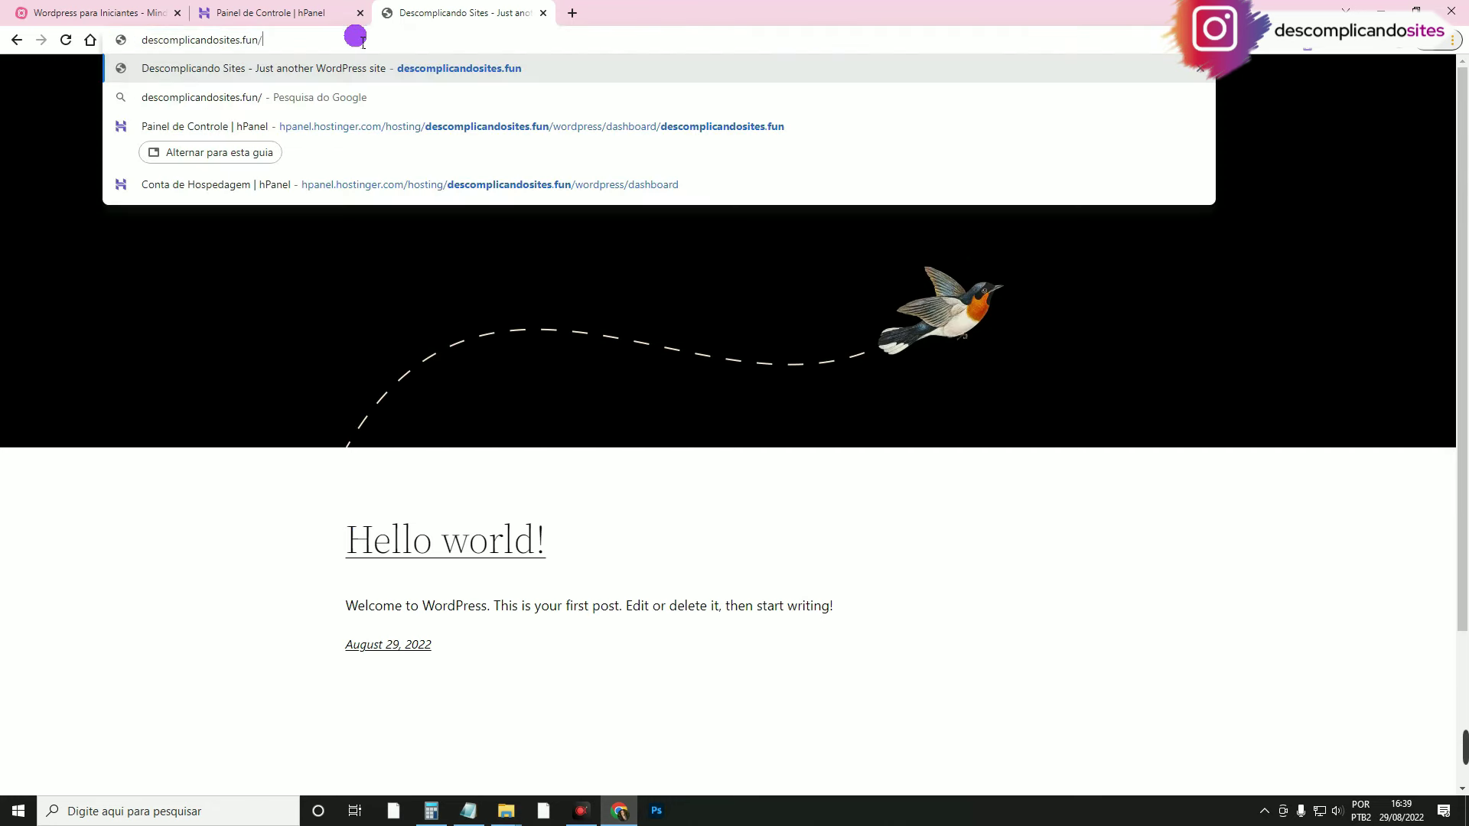
pyautogui.write('wp-admin')
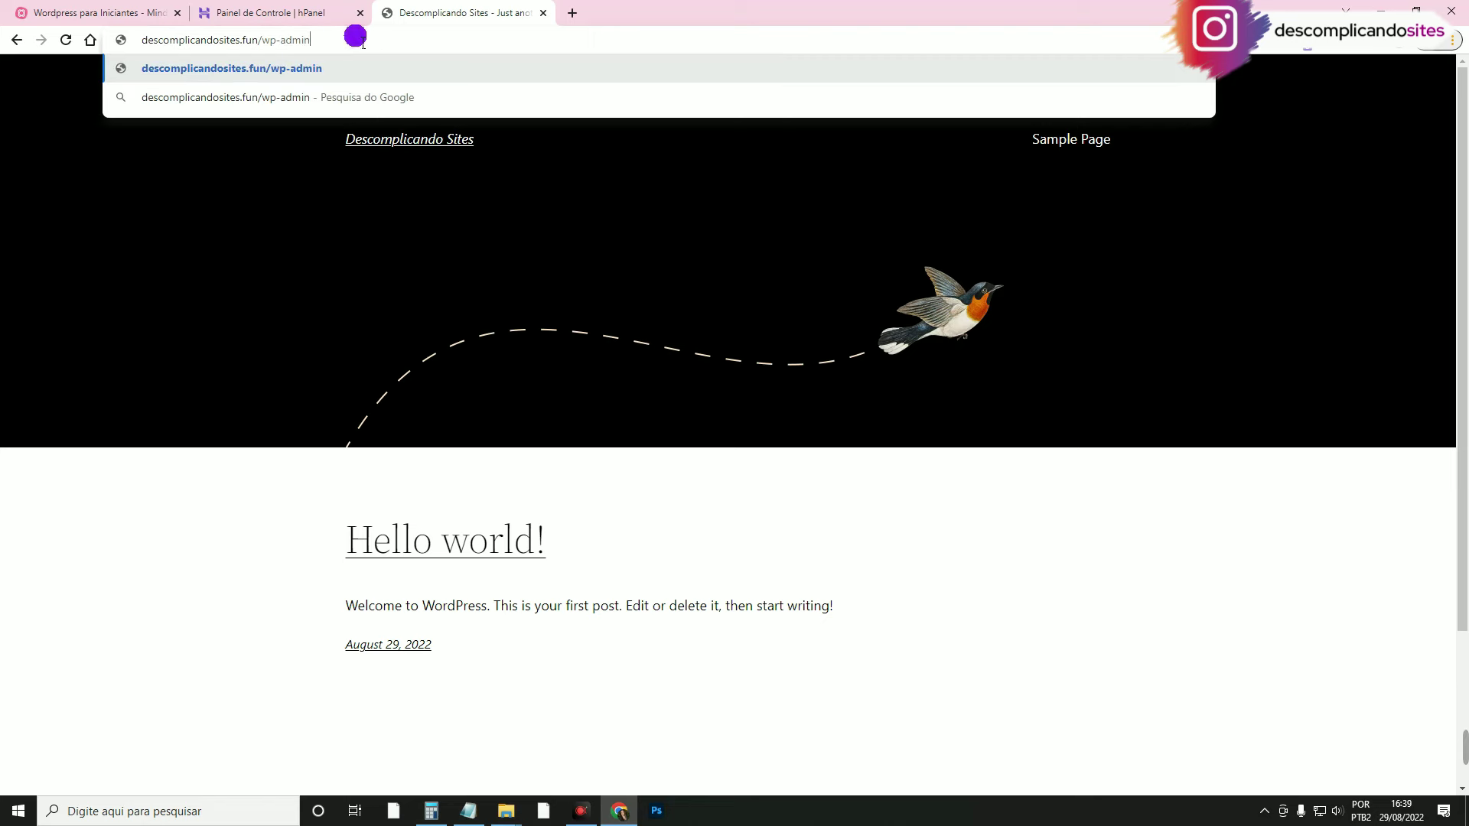
pyautogui.press('Return')
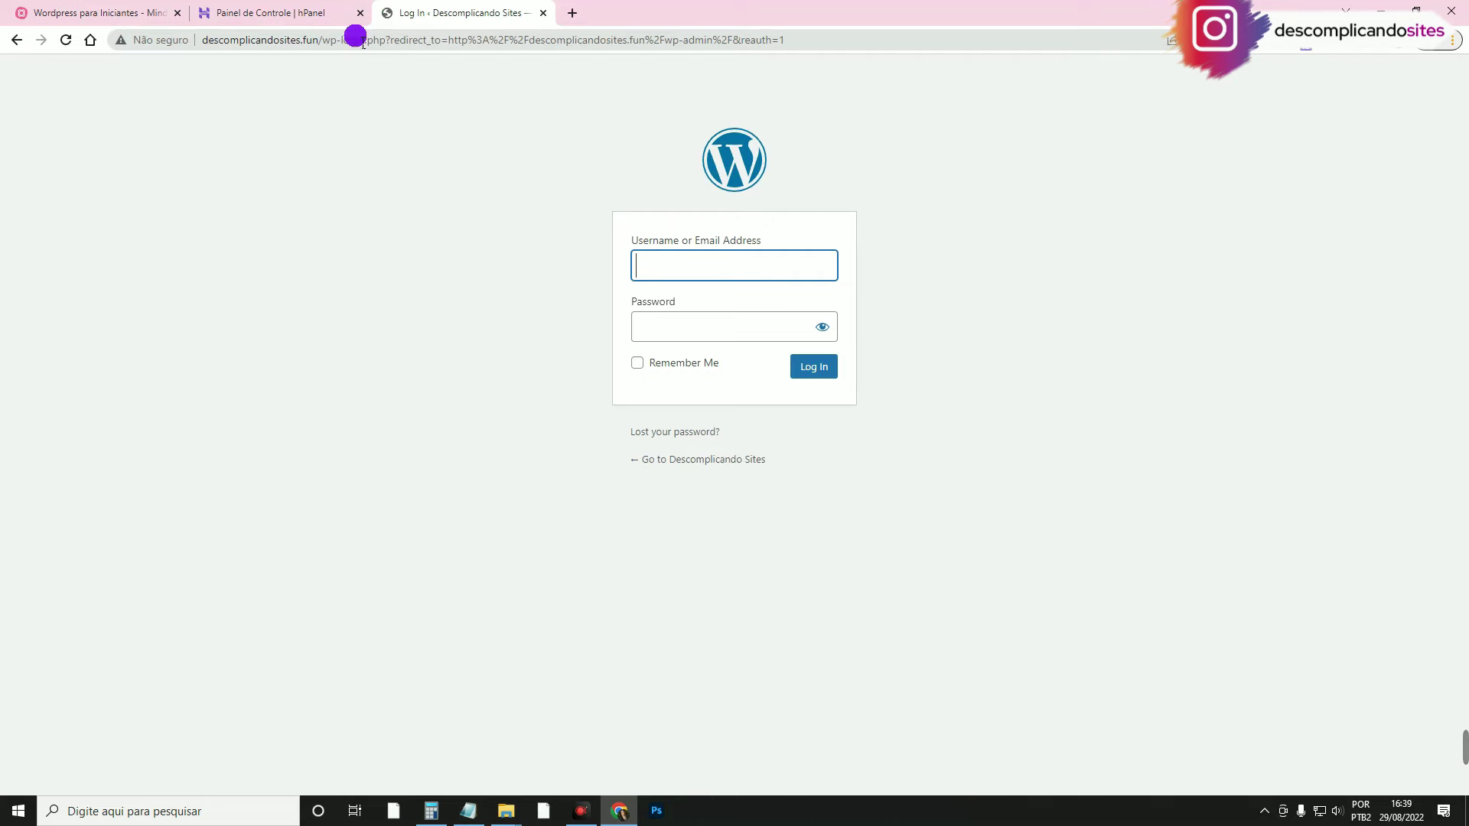
pyautogui.write('co')
pyautogui.click(798, 359)
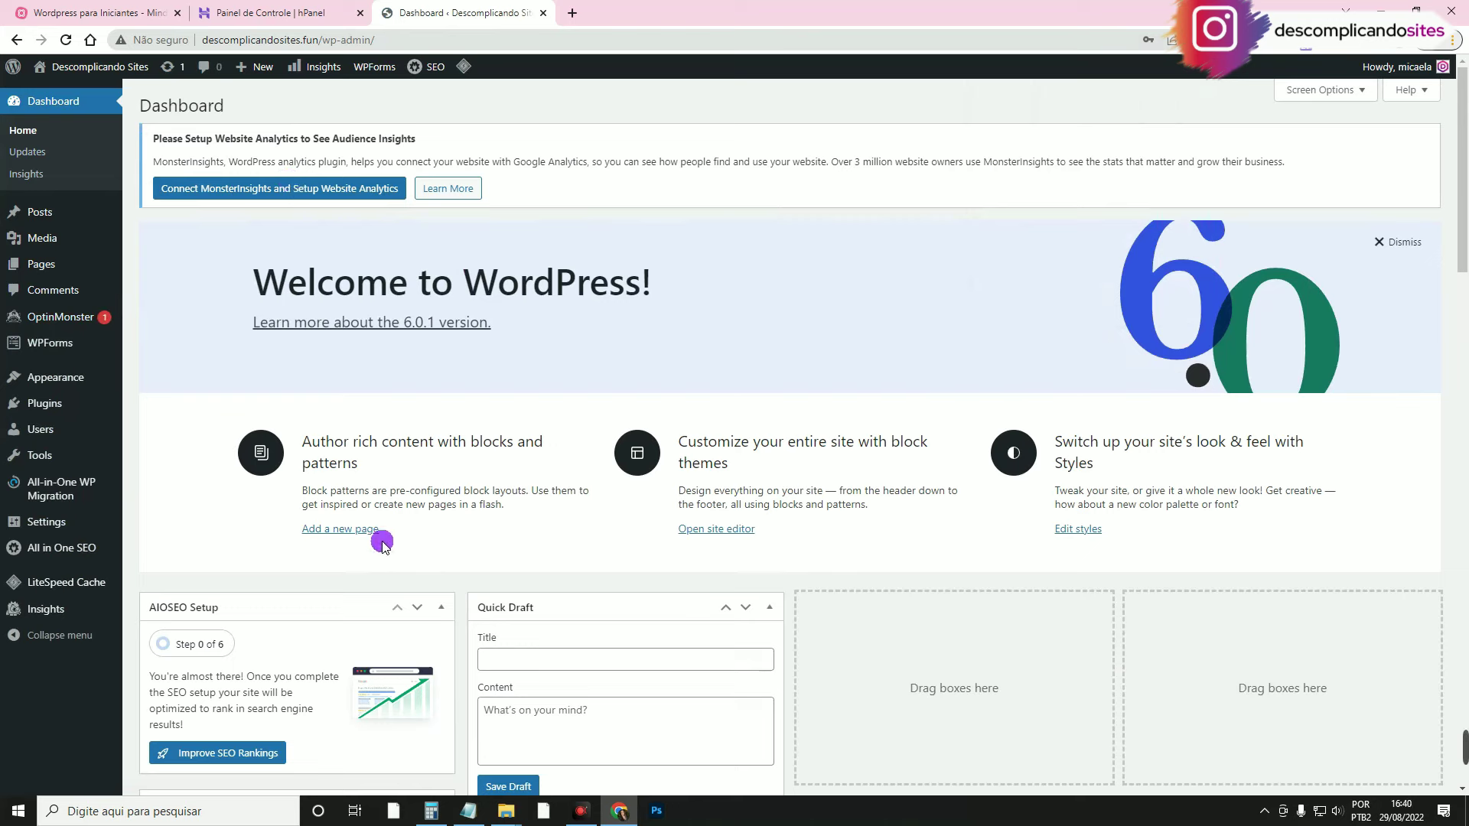
pyautogui.click(567, 13)
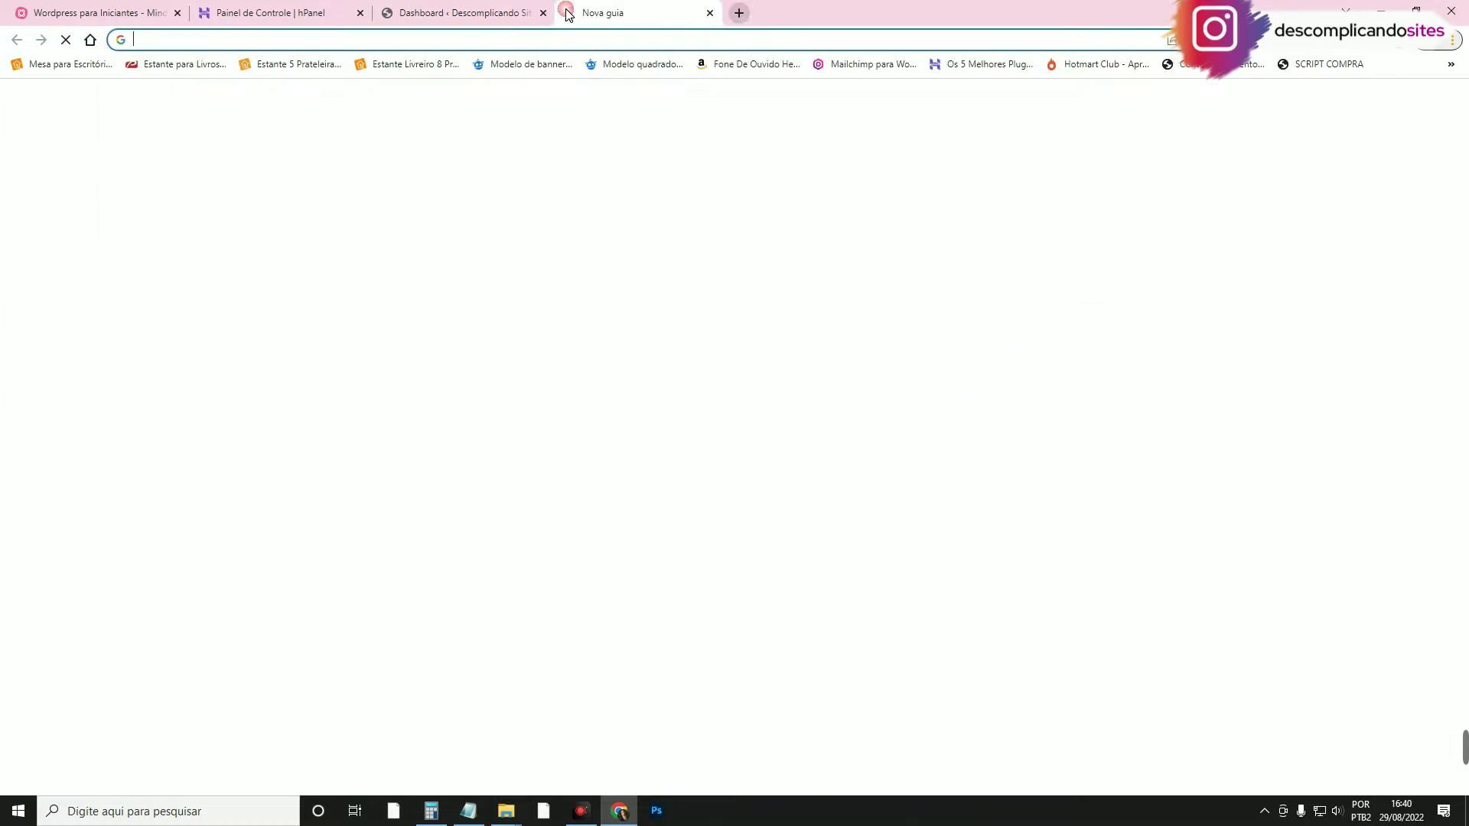
# - Go to the Descomplicando Sites YouTube channel and scroll through its Playlists page
pyautogui.write('you')
pyautogui.press('Return')
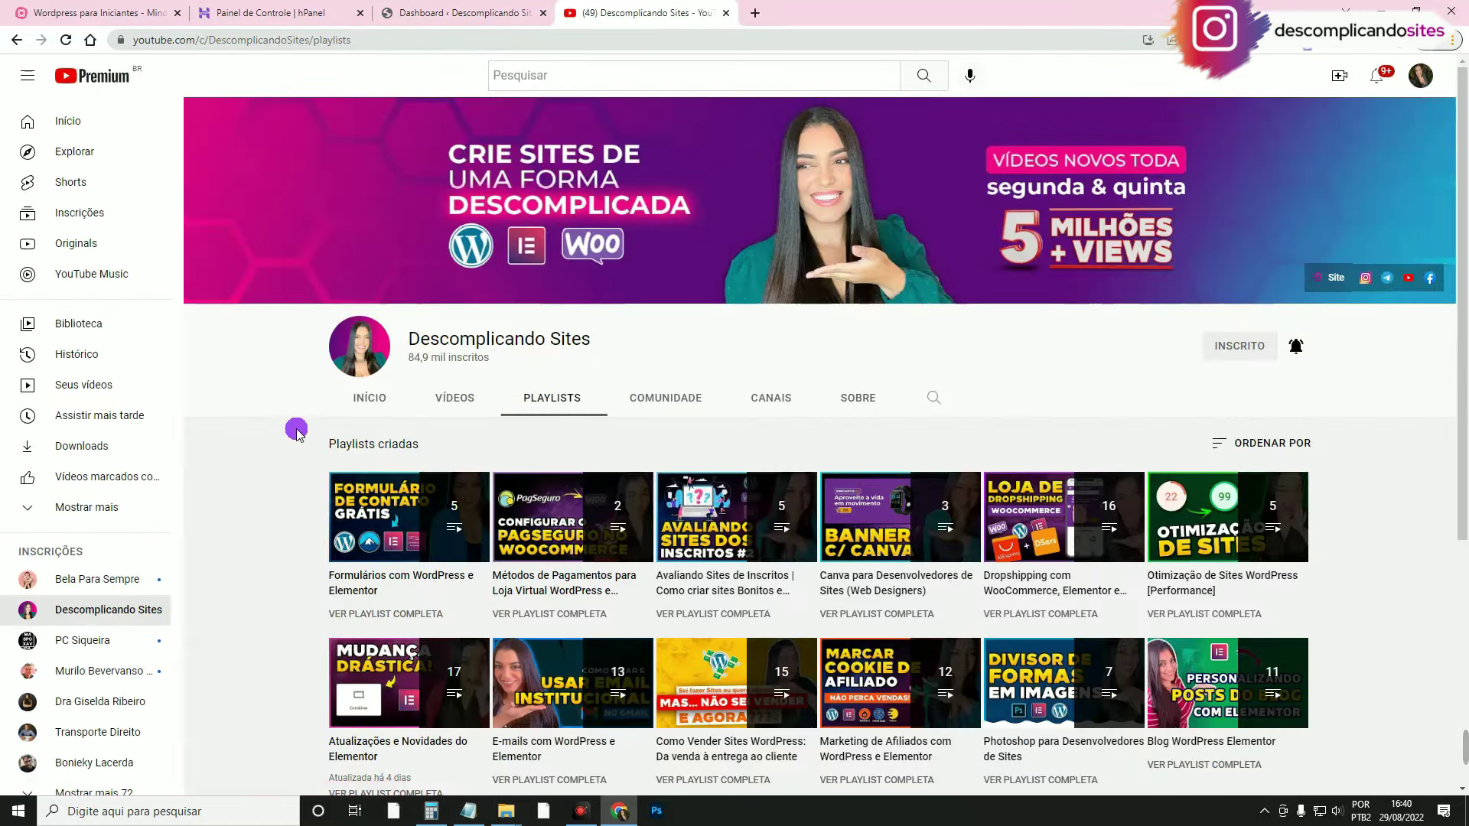
pyautogui.scroll(-4, 294, 432)
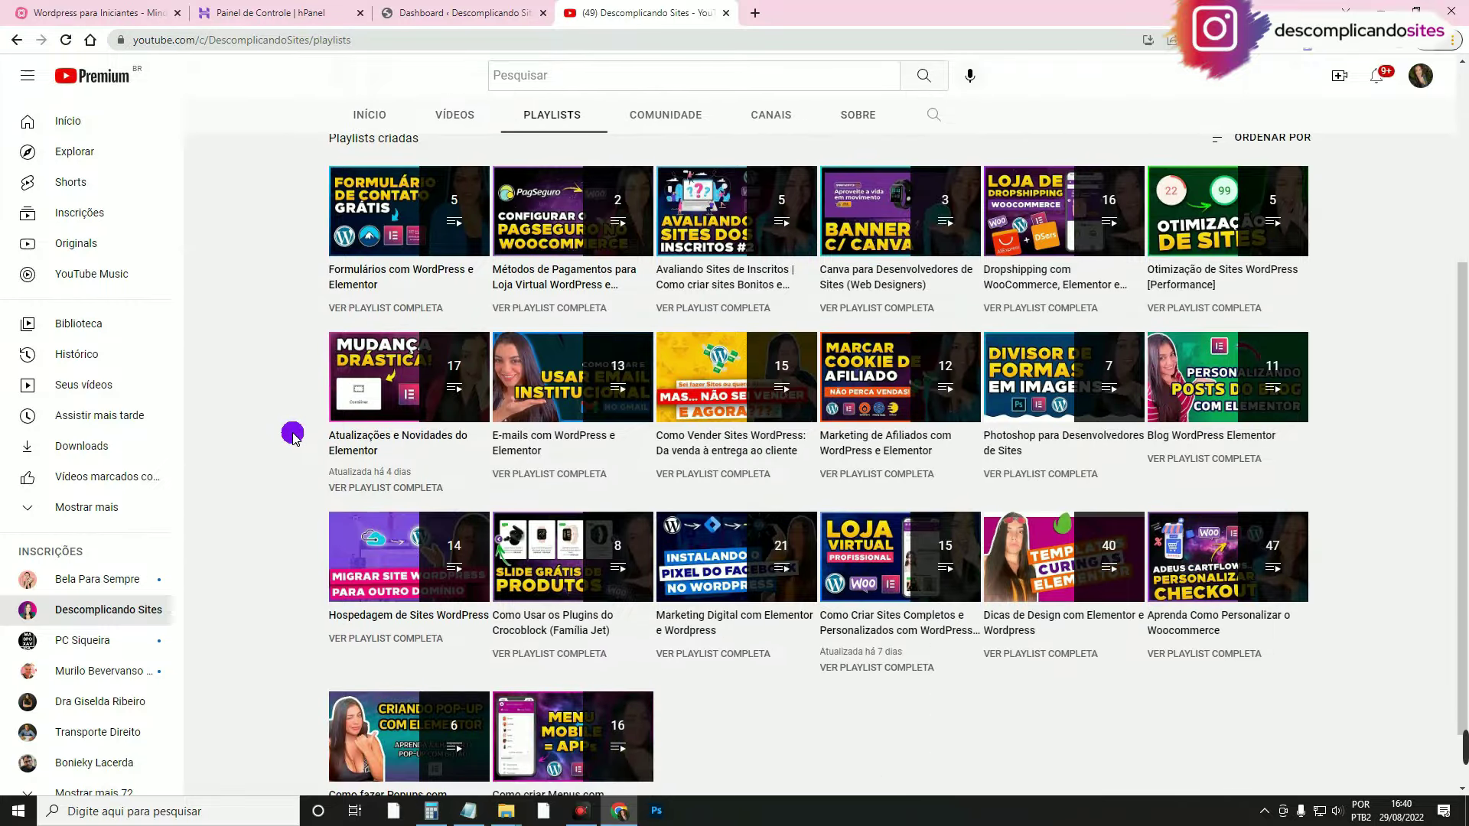
pyautogui.scroll(-1, 293, 434)
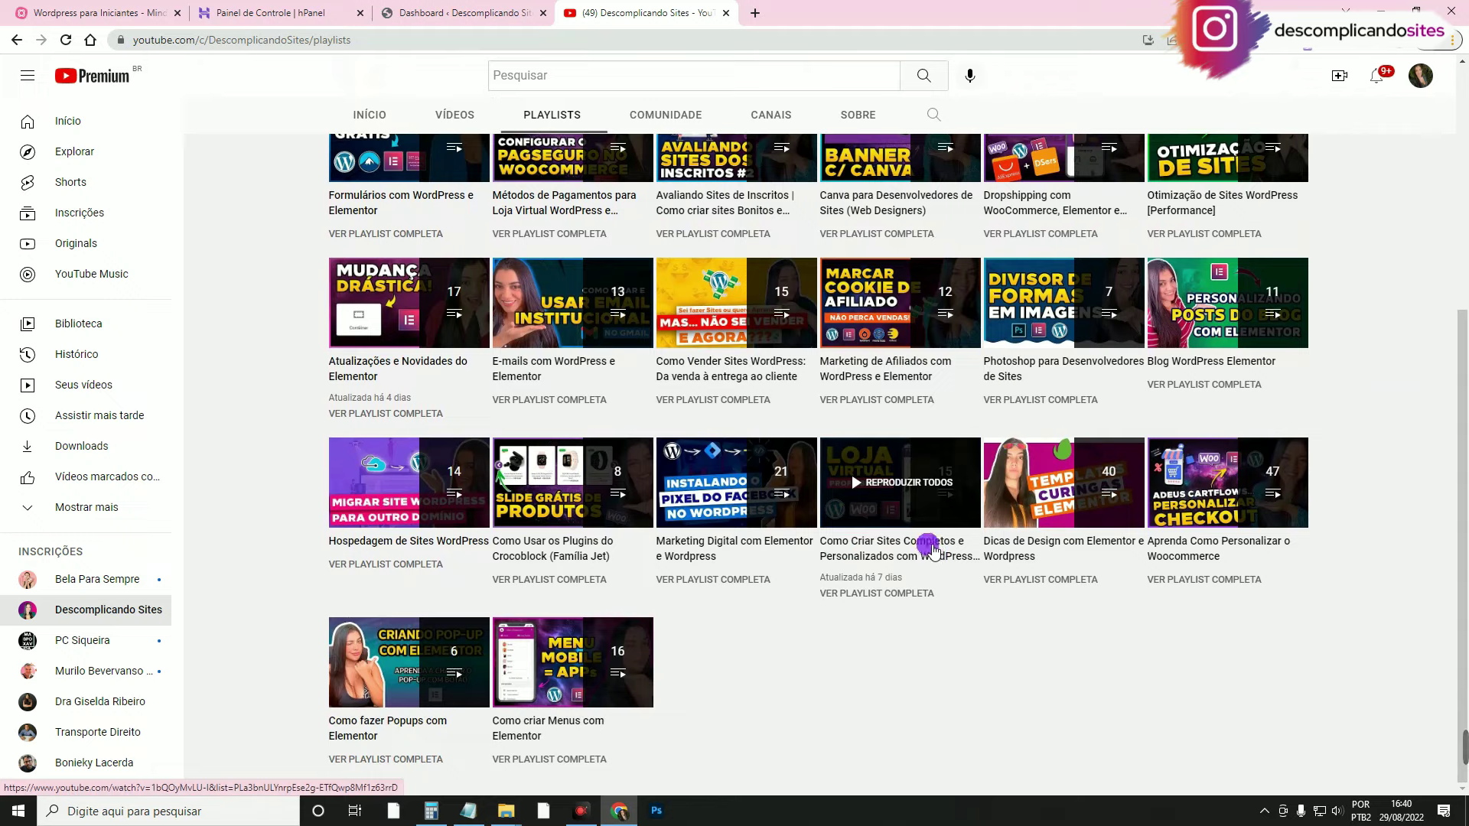
# - Load the descomplicandosites.com.br Sites page in another new tab
pyautogui.click(754, 13)
pyautogui.write('descomplicandosites.com.br')
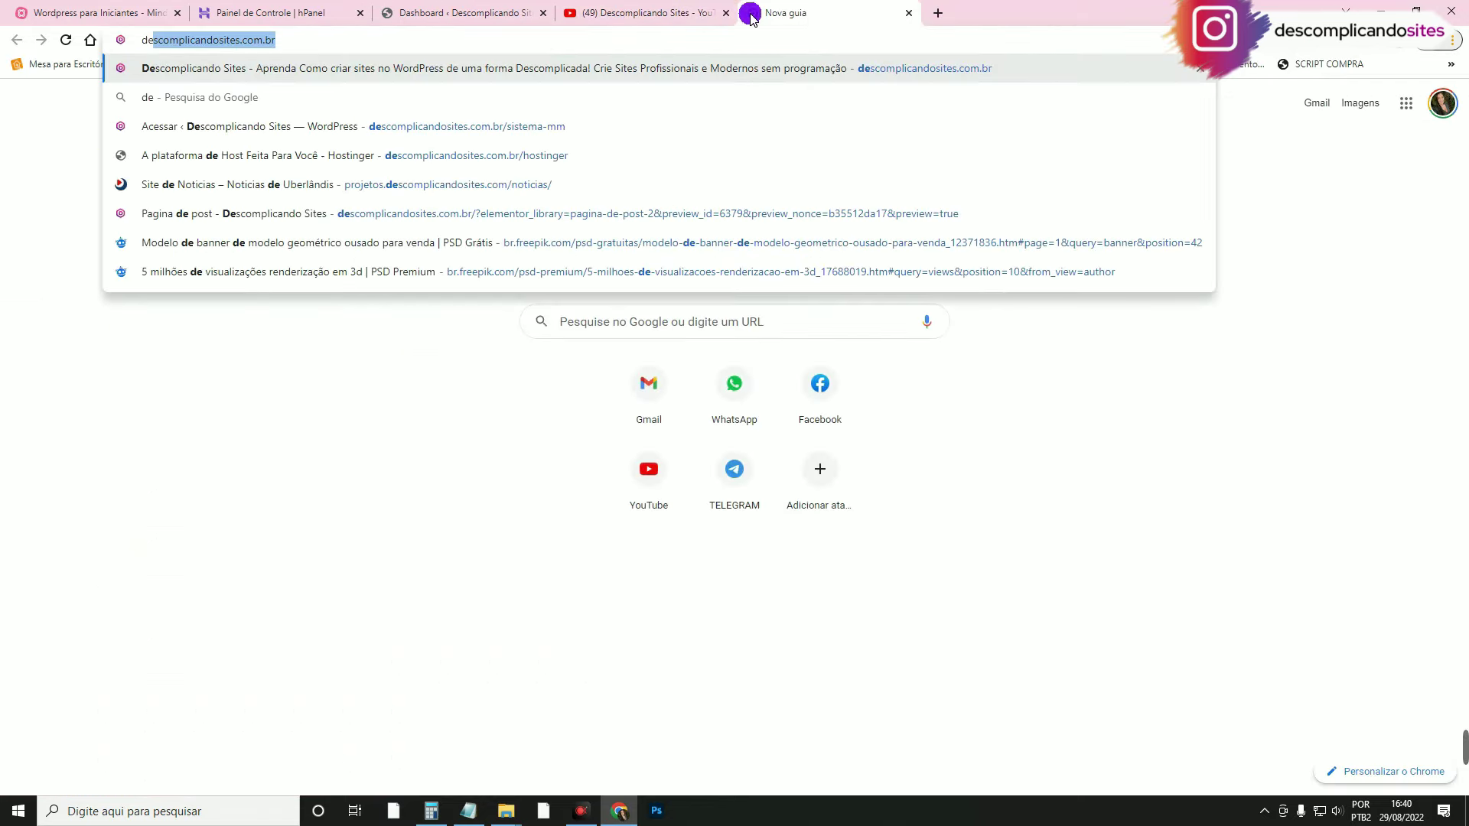
pyautogui.press('Return')
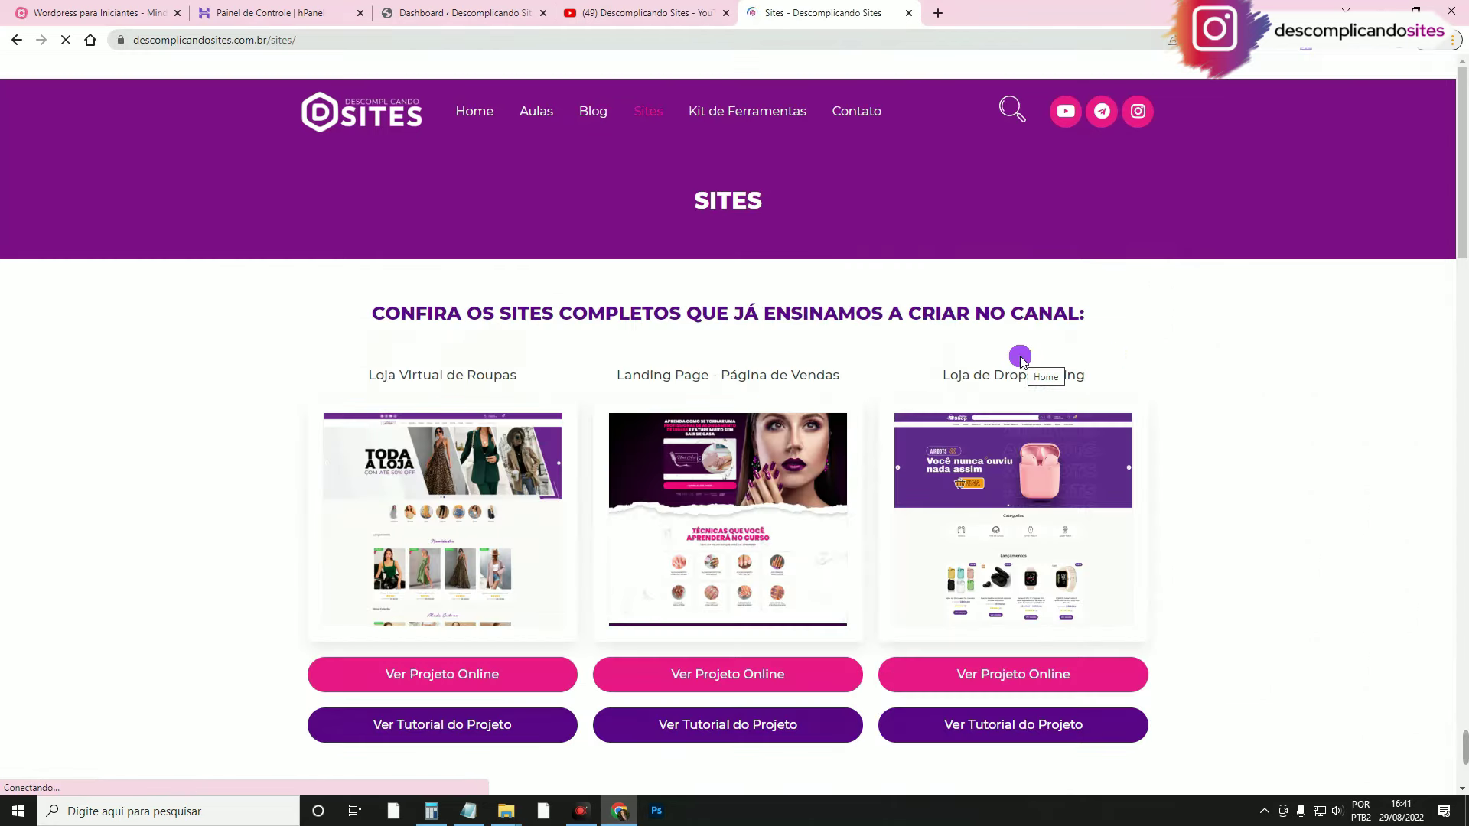
pyautogui.scroll(-2, 1020, 360)
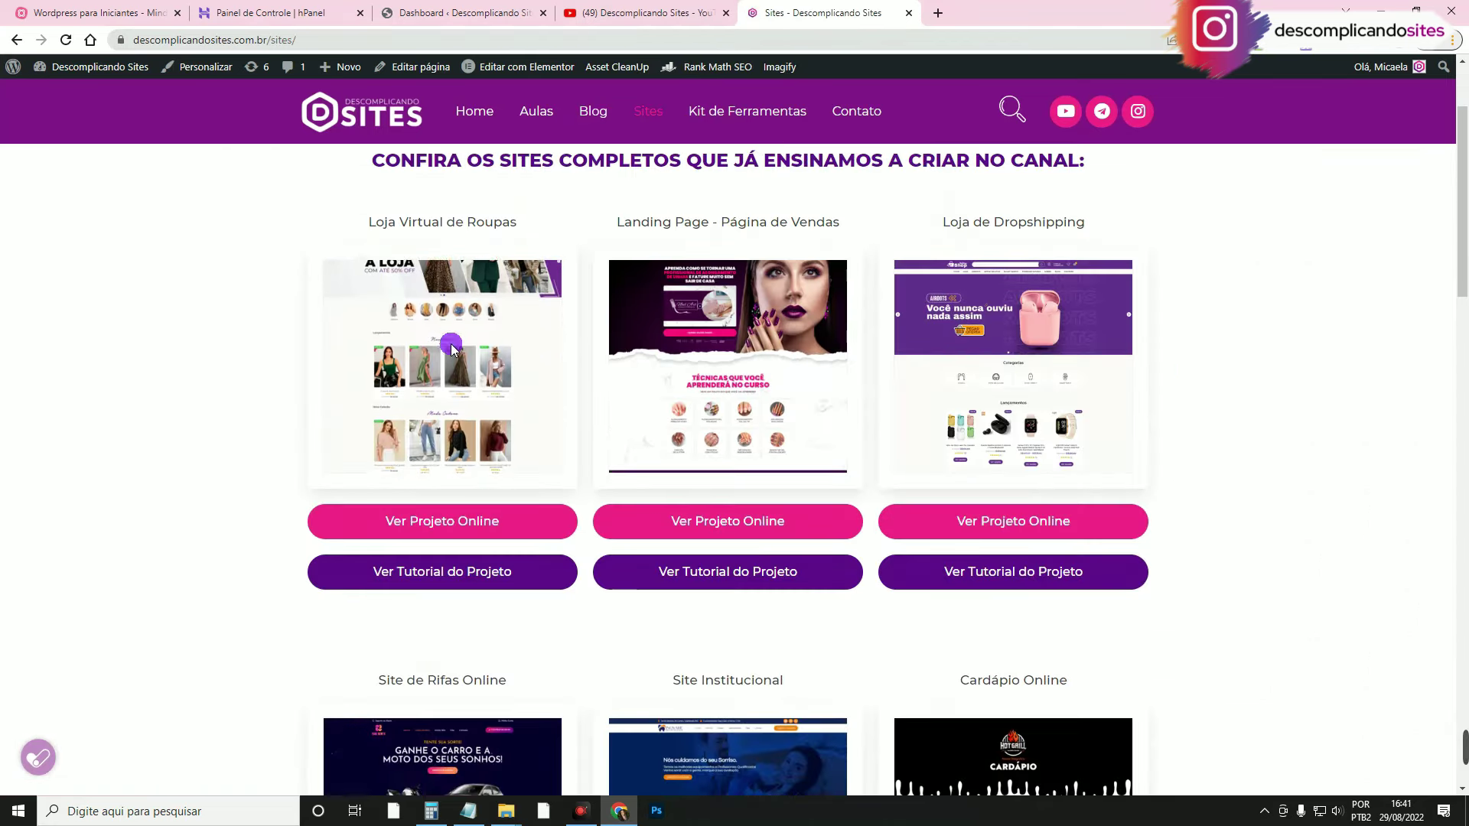
pyautogui.scroll(-1, 1257, 357)
pyautogui.scroll(-4, 1257, 357)
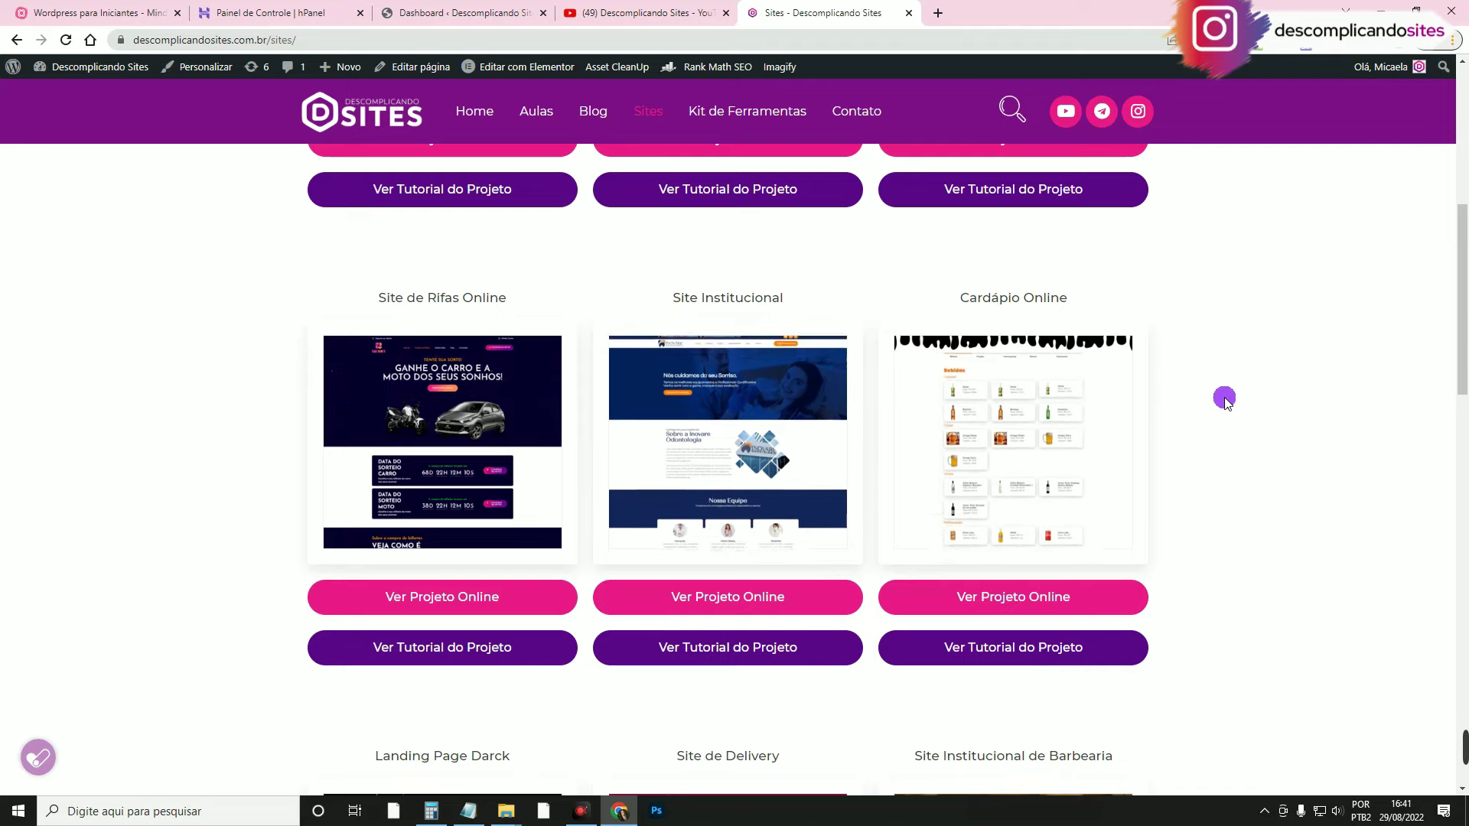
pyautogui.scroll(-4, 1231, 398)
# - Scroll the gallery and open the Landing Page - Página de Vendas project in a new tab
pyautogui.scroll(1, 525, 338)
pyautogui.scroll(-3, 251, 459)
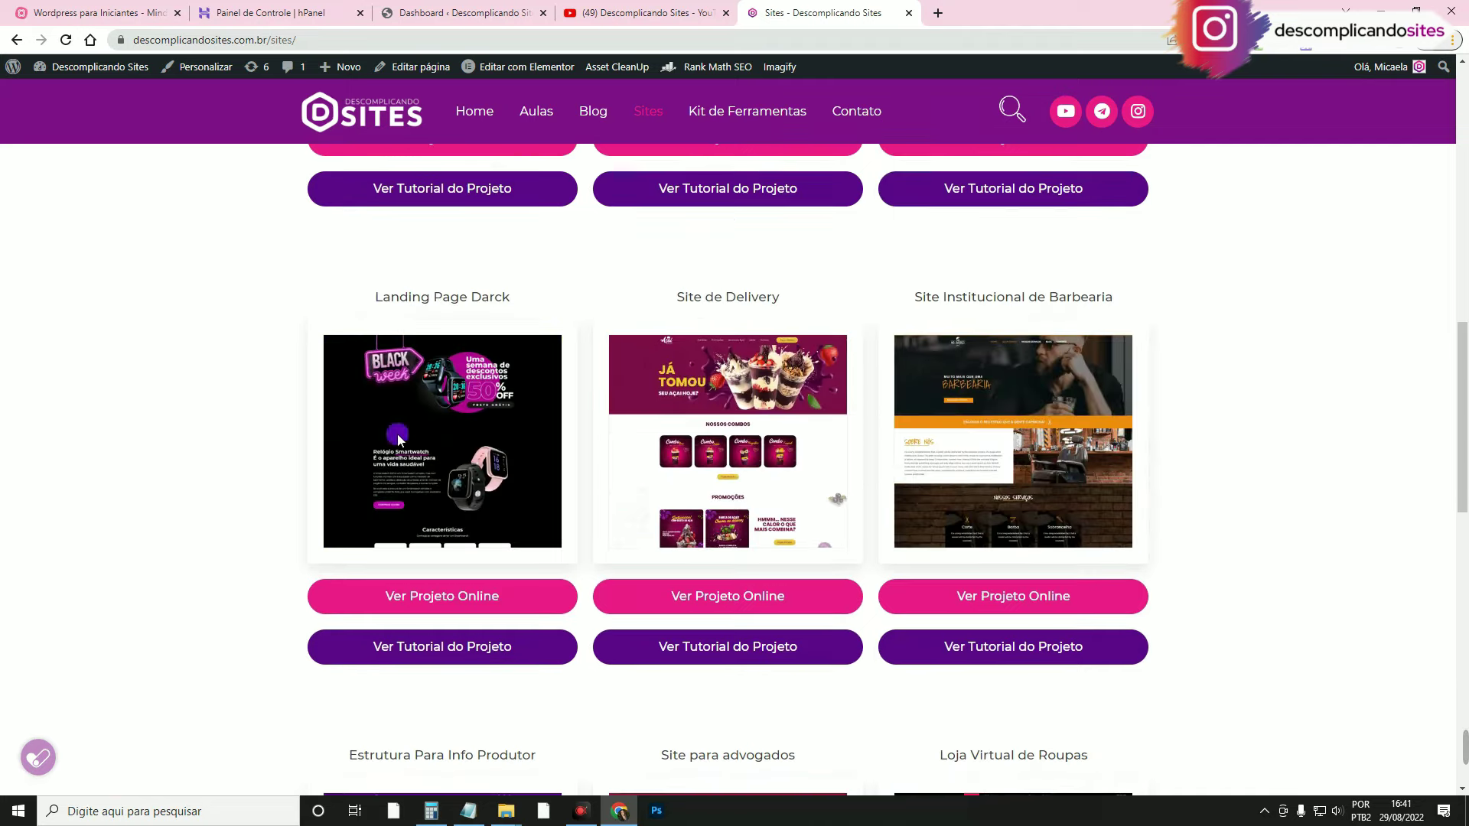
pyautogui.scroll(-12, 1171, 446)
pyautogui.scroll(20, 1171, 447)
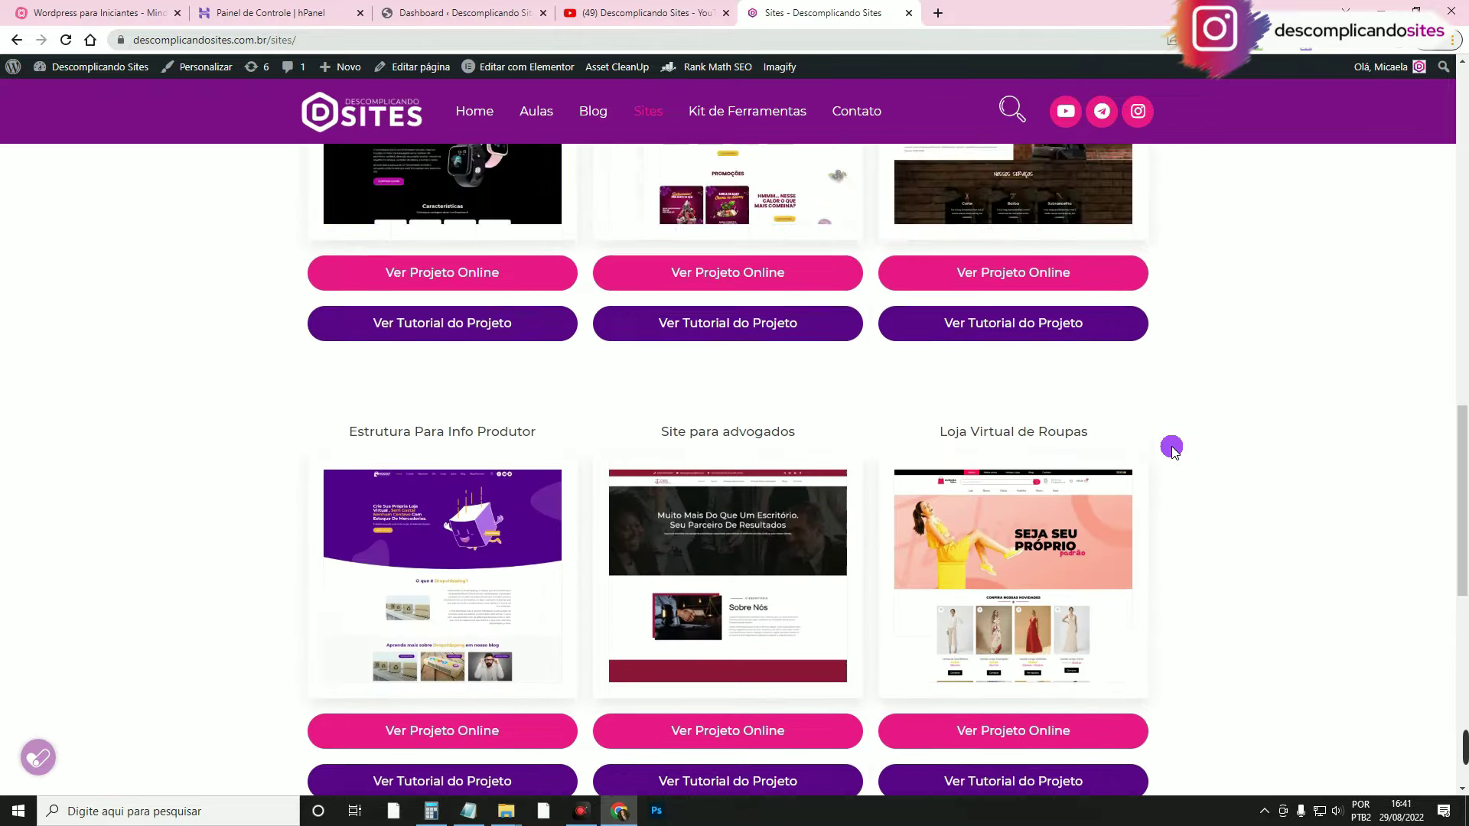
pyautogui.scroll(-2, 1171, 448)
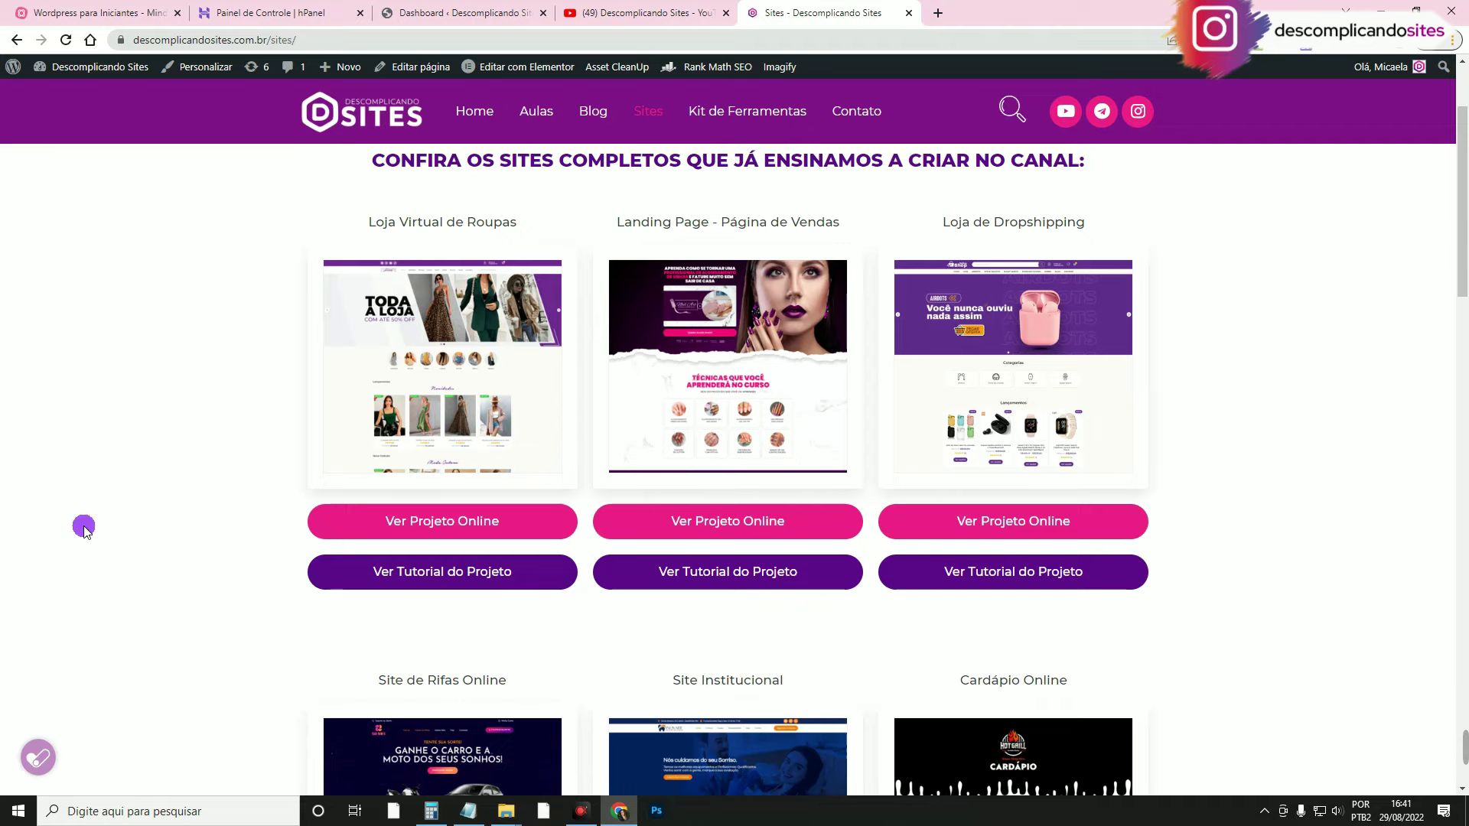
pyautogui.scroll(-1, 1124, 438)
pyautogui.scroll(3, 1174, 433)
pyautogui.scroll(-2, 1175, 430)
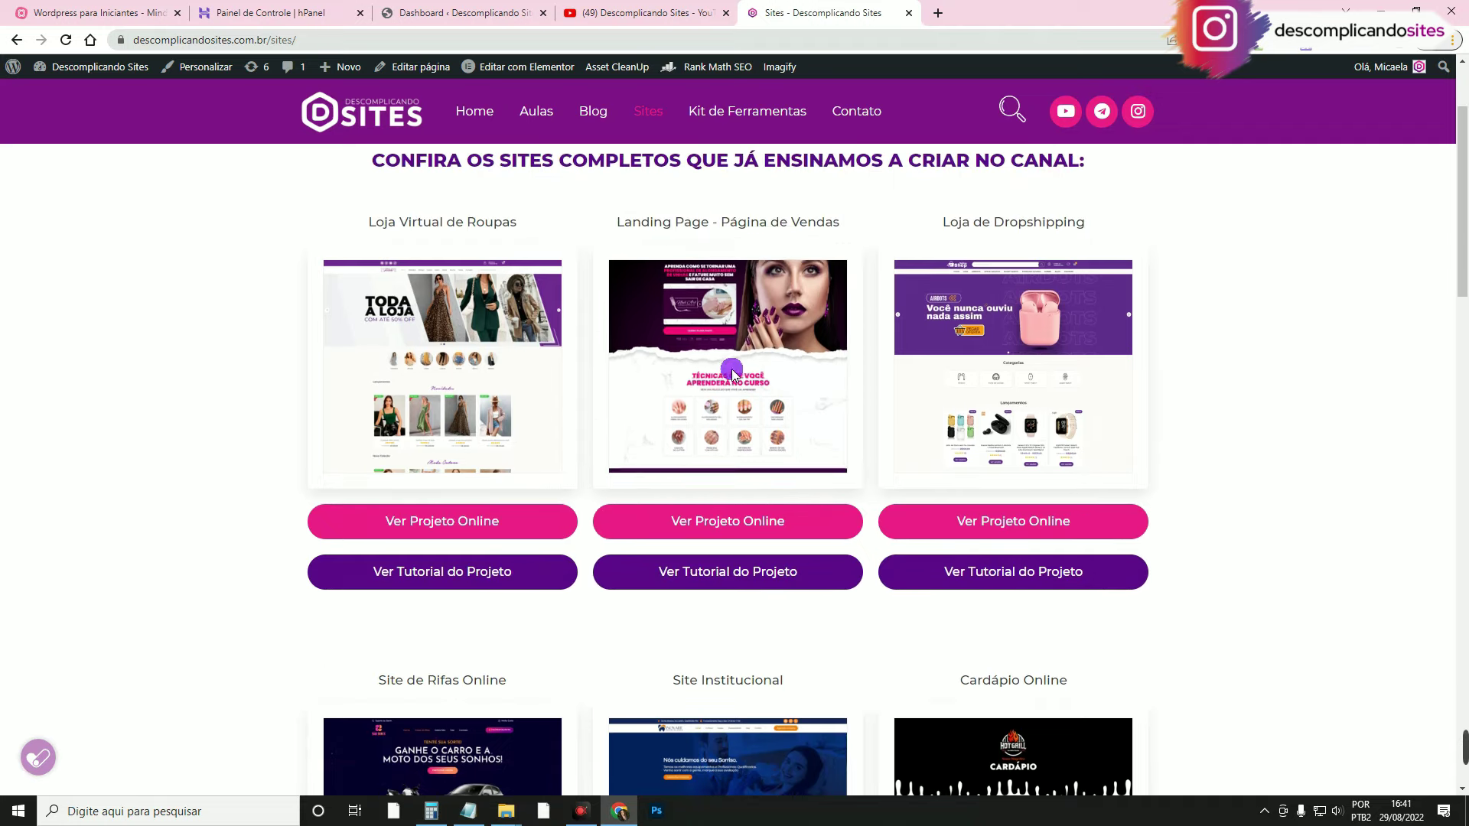
pyautogui.rightClick(698, 524)
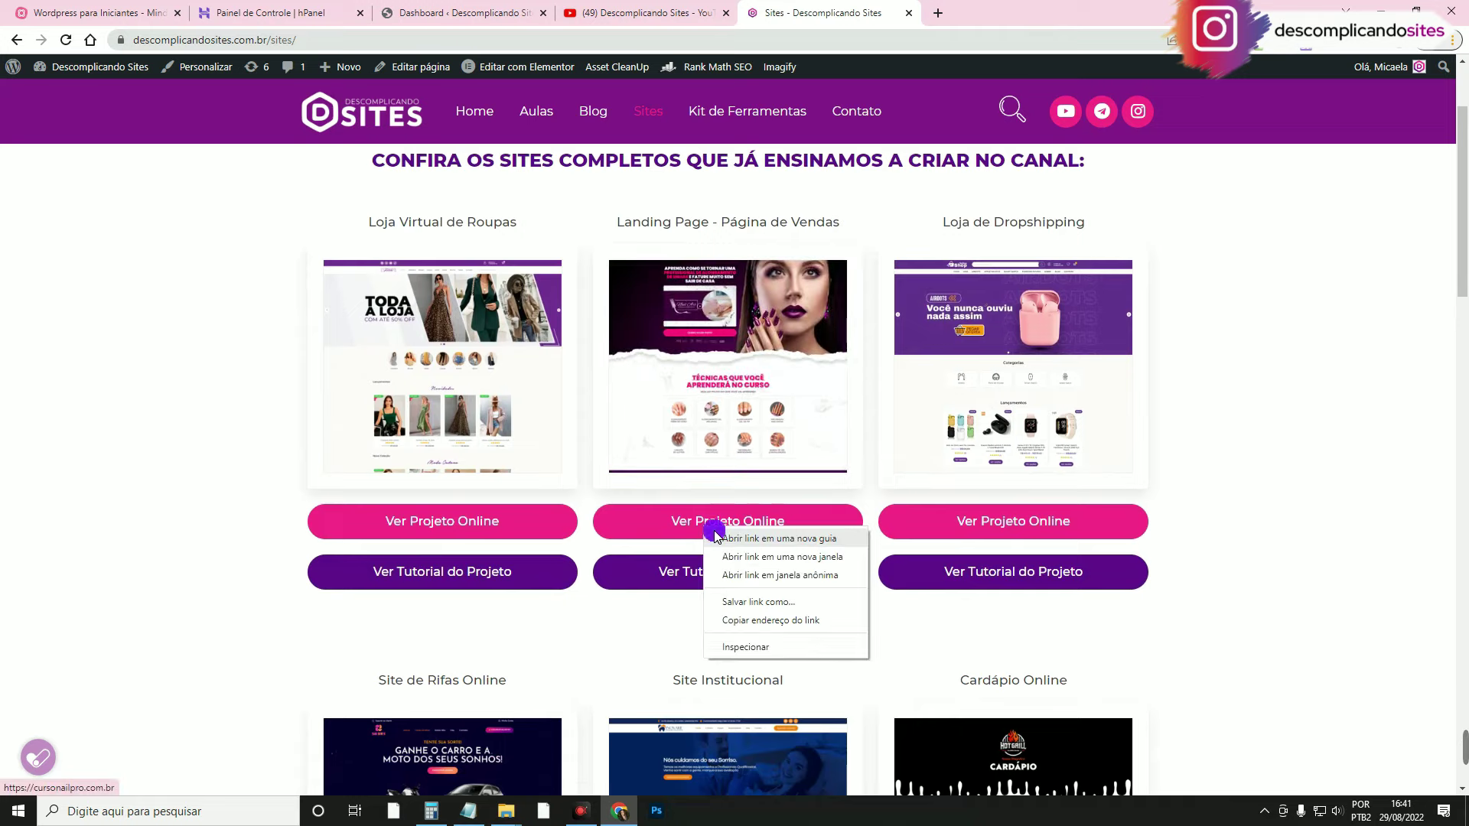
pyautogui.click(738, 531)
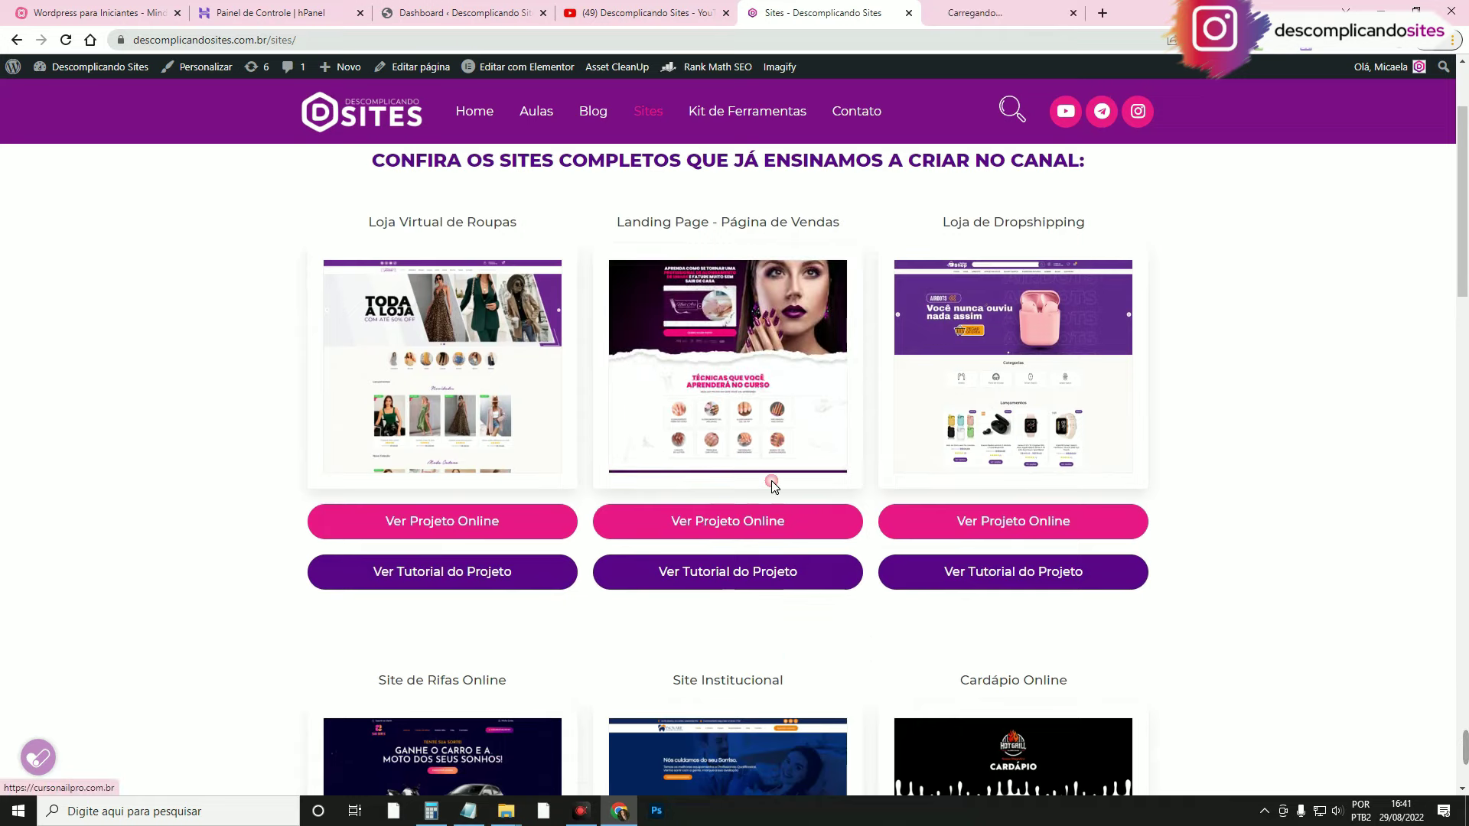
# - Scroll the Curso Nail Pro landing page down to its footer
pyautogui.click(992, 18)
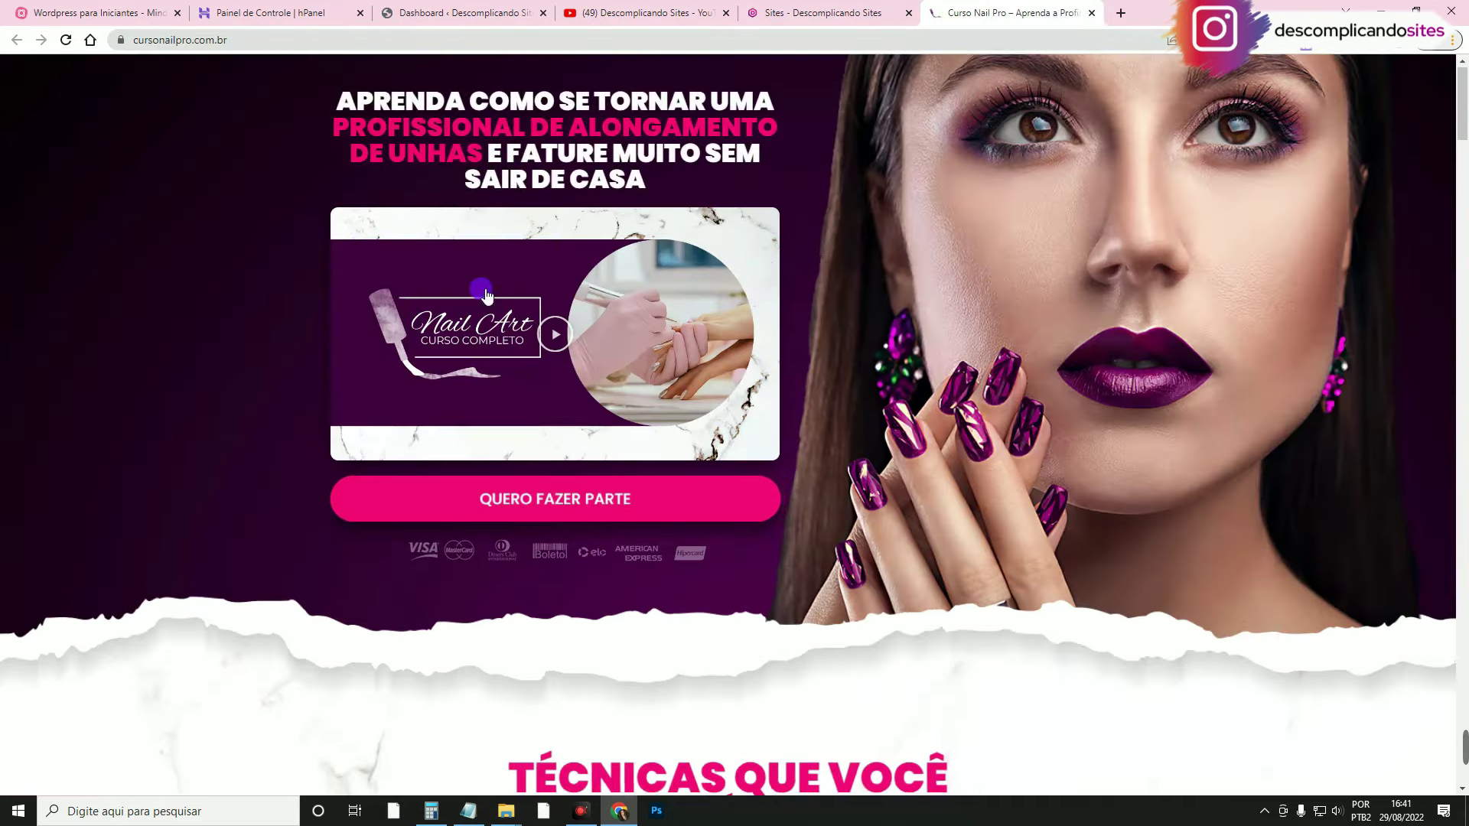
pyautogui.scroll(-15, 1017, 289)
pyautogui.scroll(-15, 496, 372)
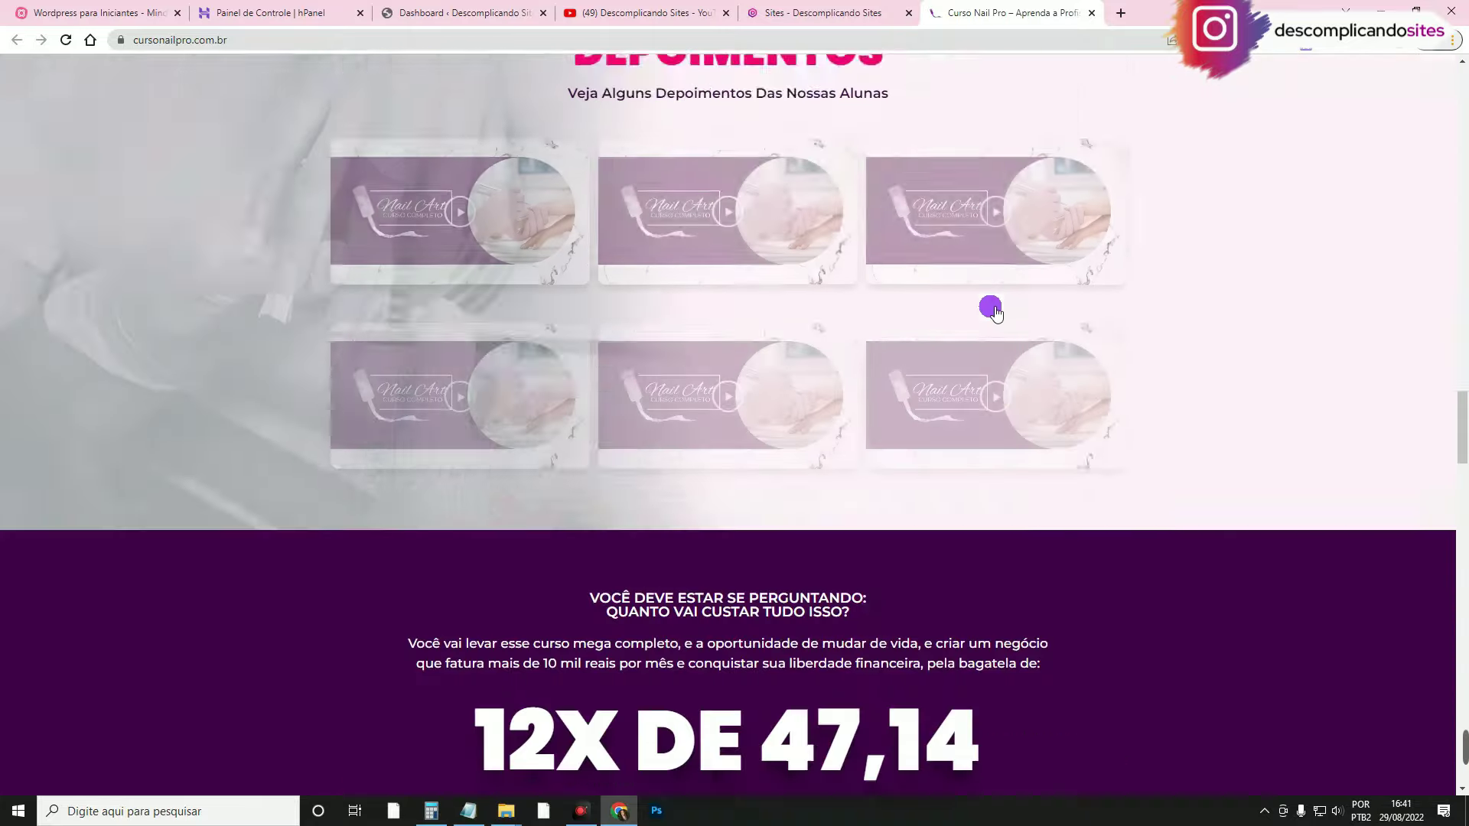
pyautogui.scroll(-15, 696, 321)
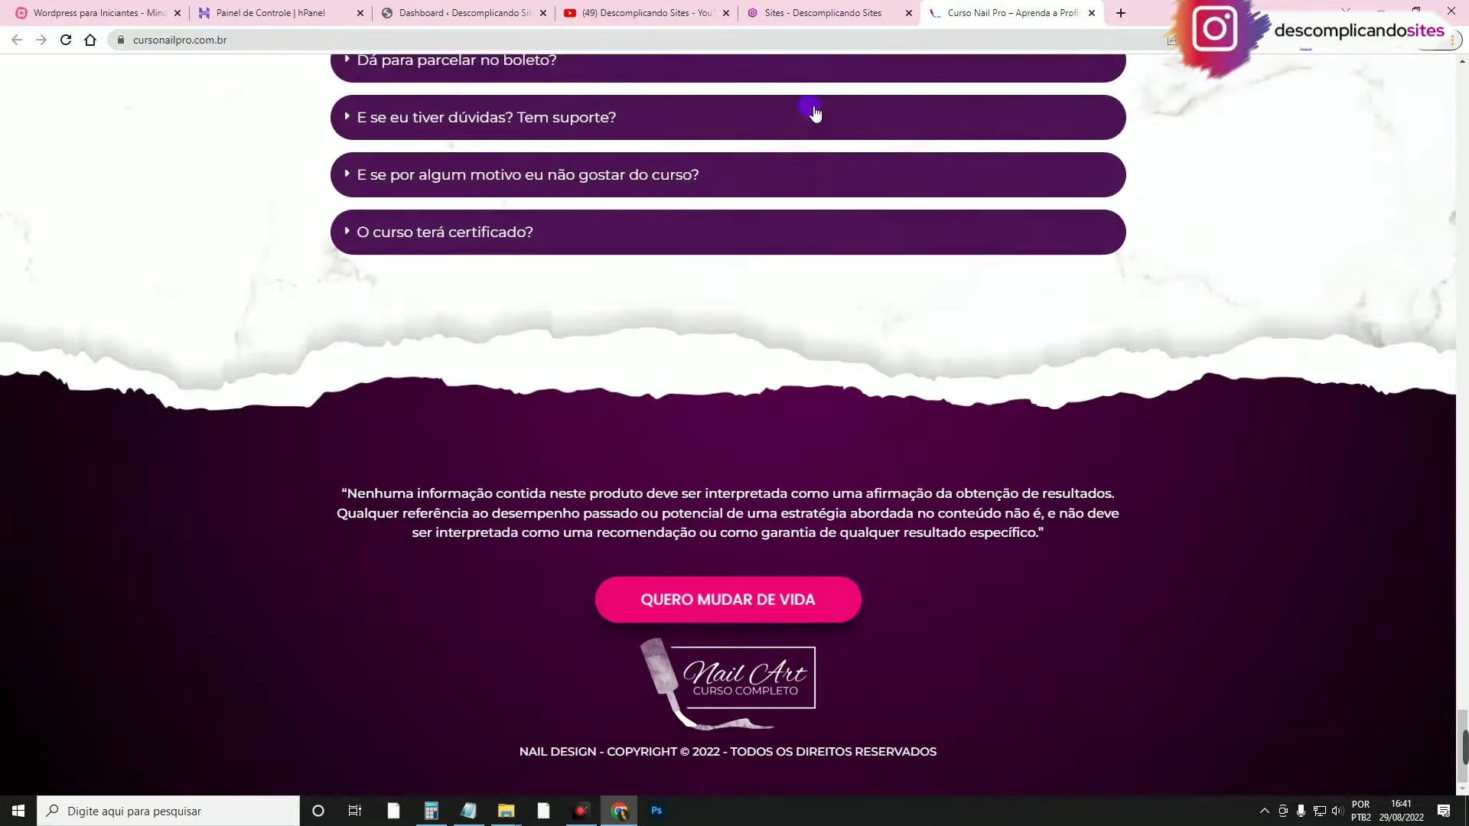
# - Return to the Sites gallery, then switch to the Wordpress para Iniciantes mind map and pan it
pyautogui.click(822, 13)
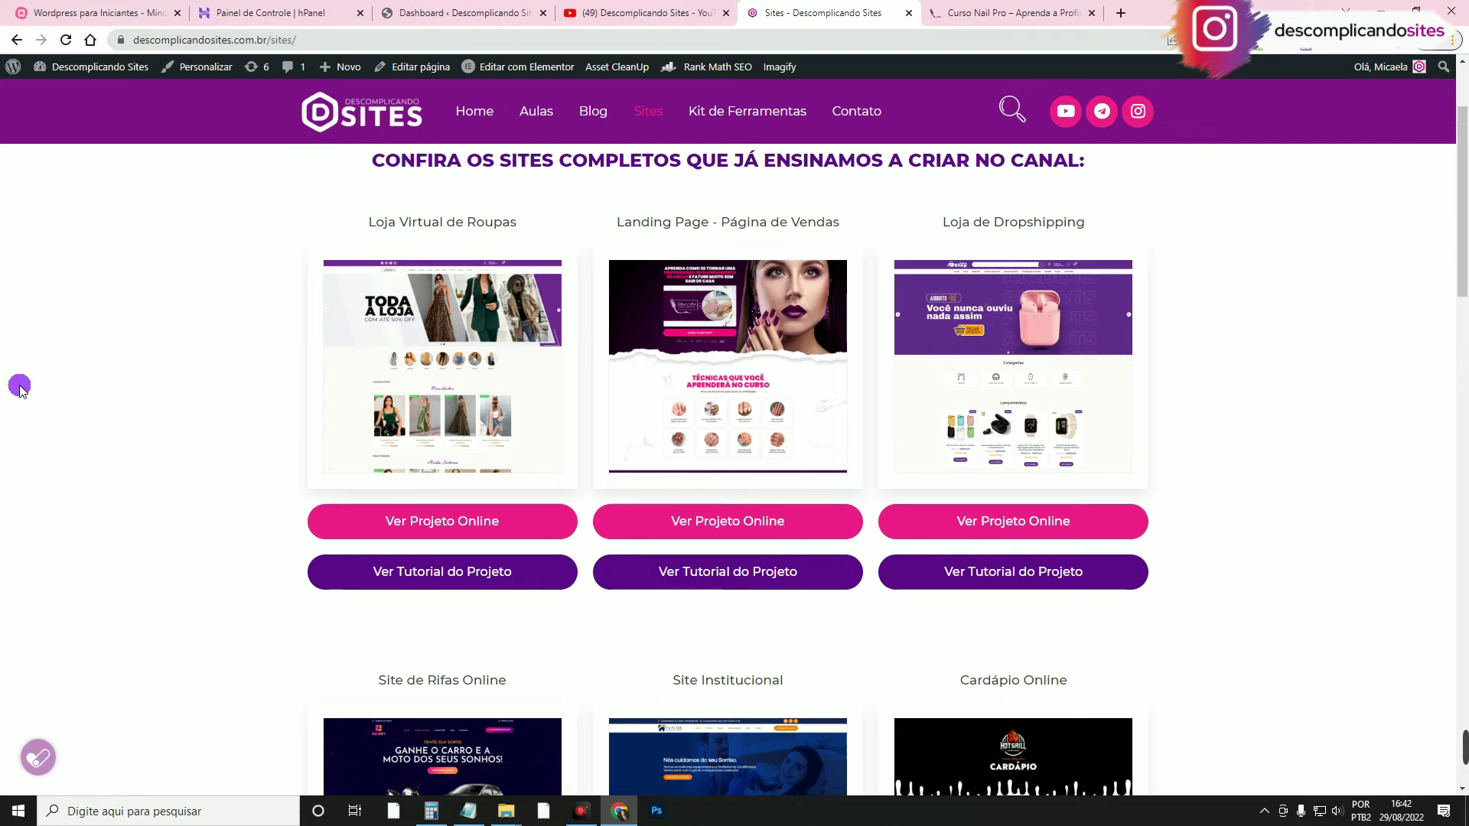
pyautogui.click(90, 11)
pyautogui.moveTo(119, 458); pyautogui.dragTo(191, 393)
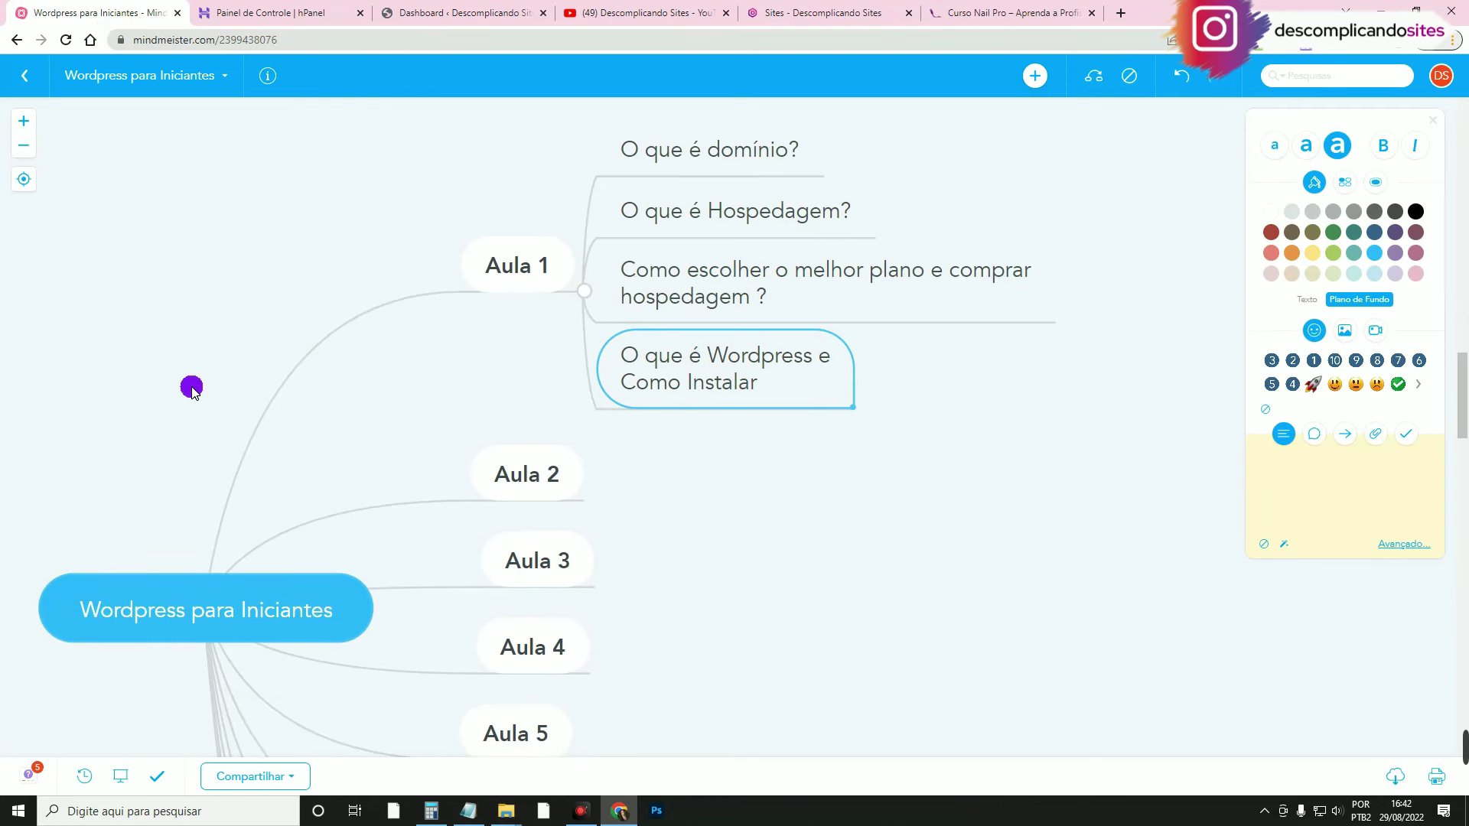